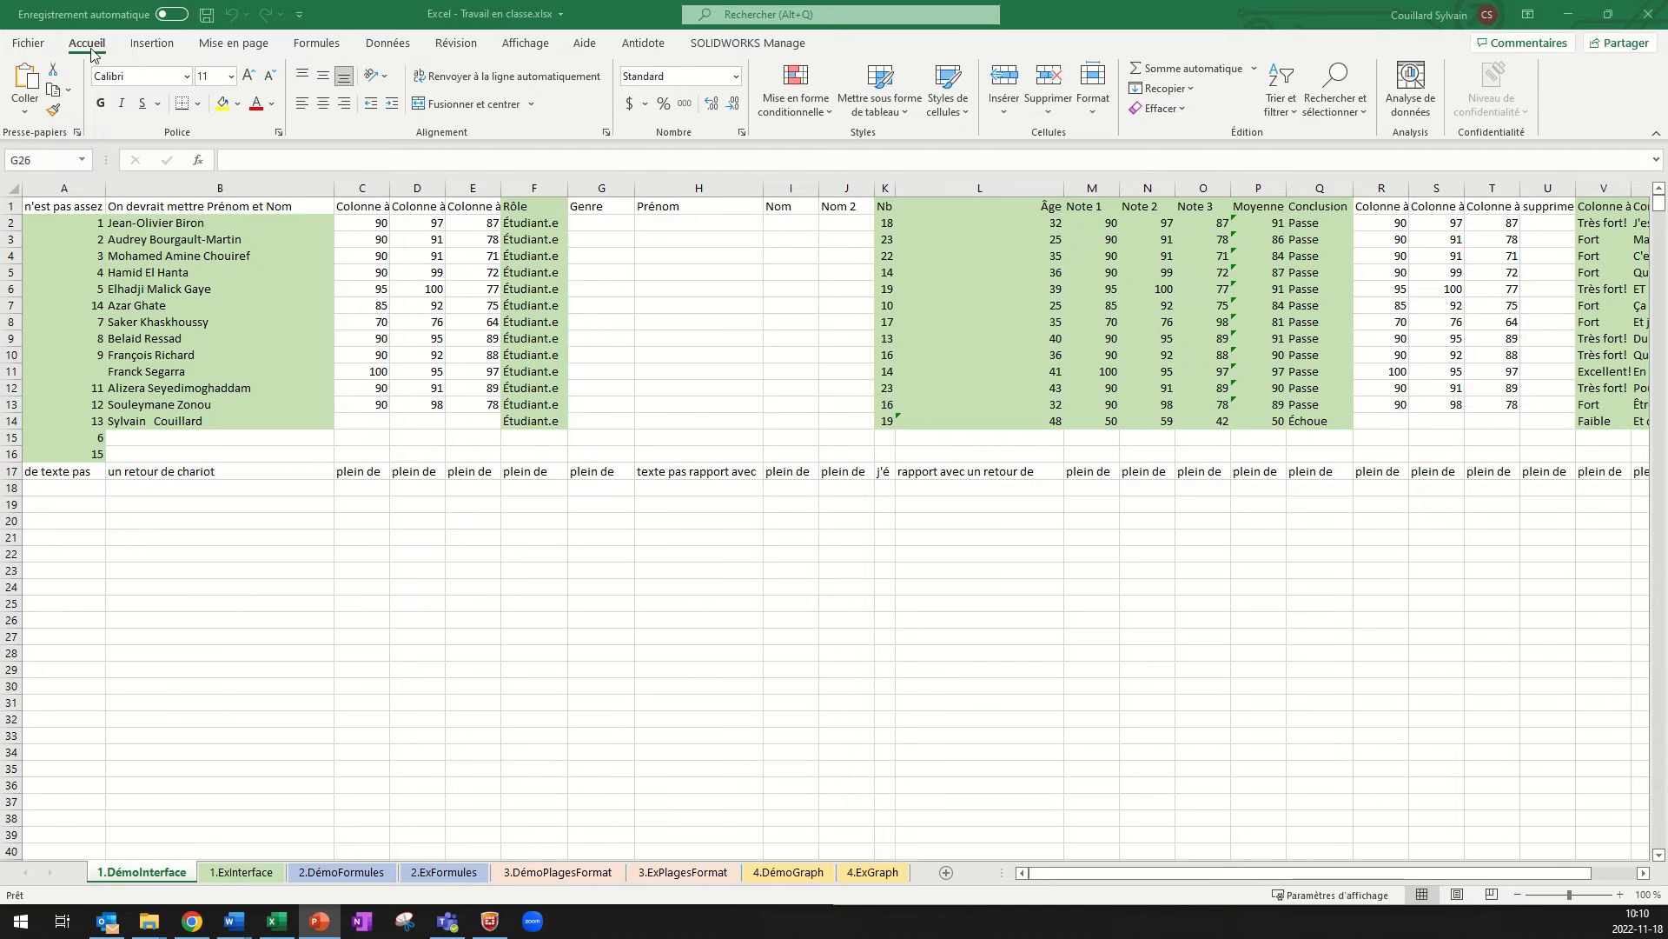
click(155, 48)
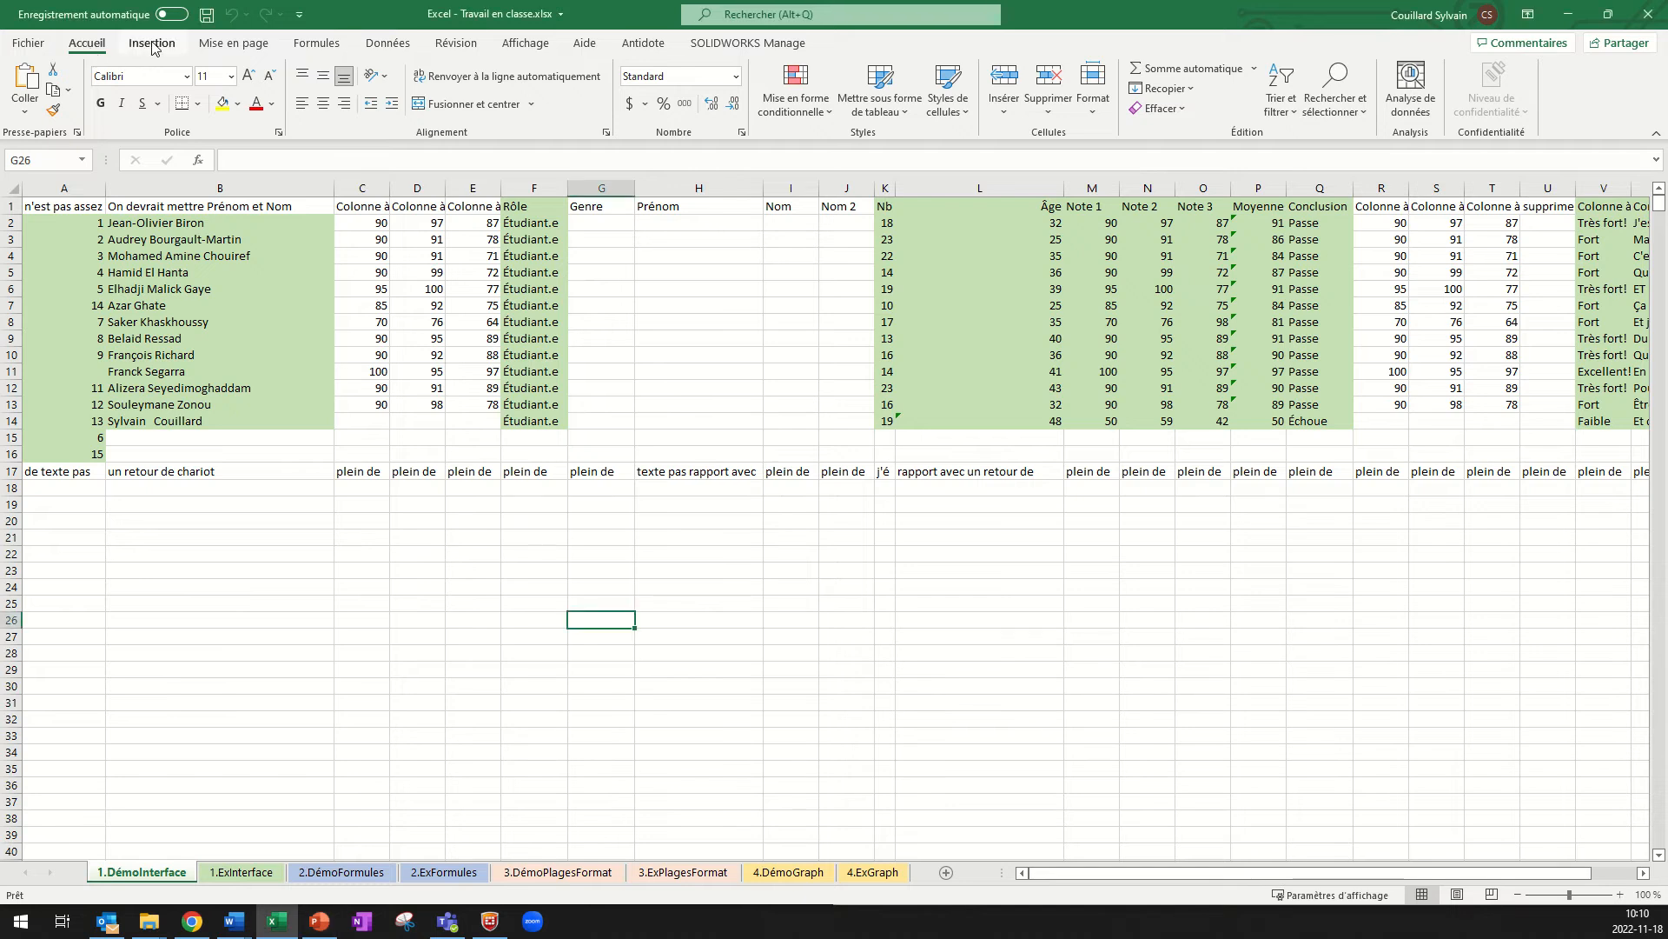
click(152, 48)
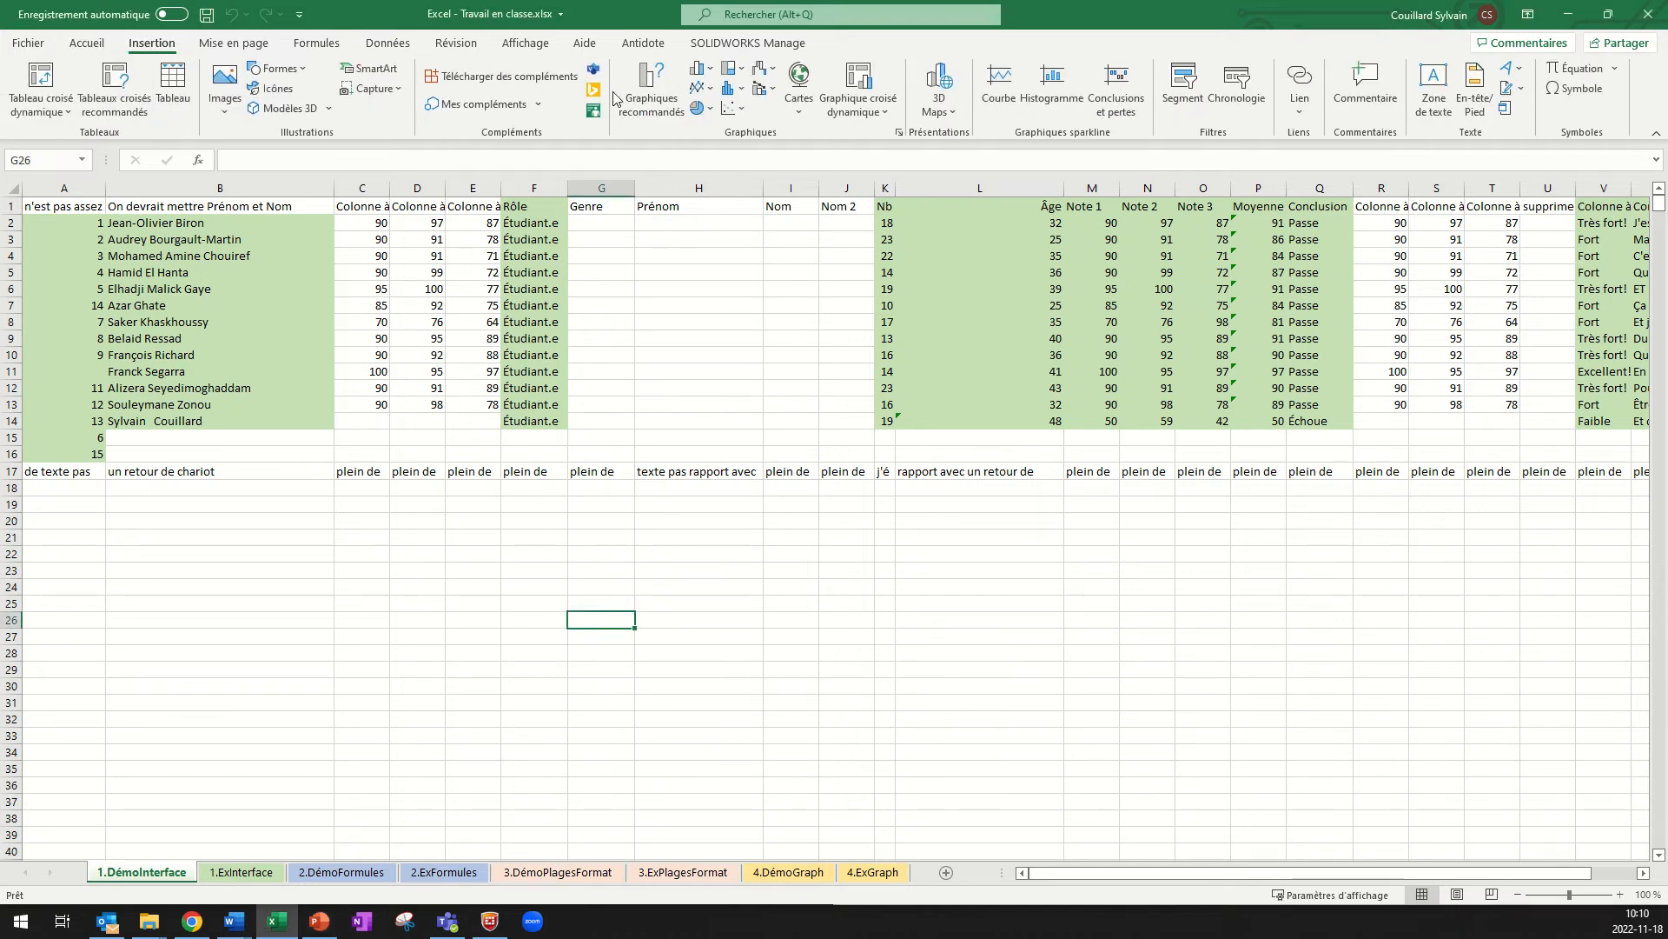
click(83, 48)
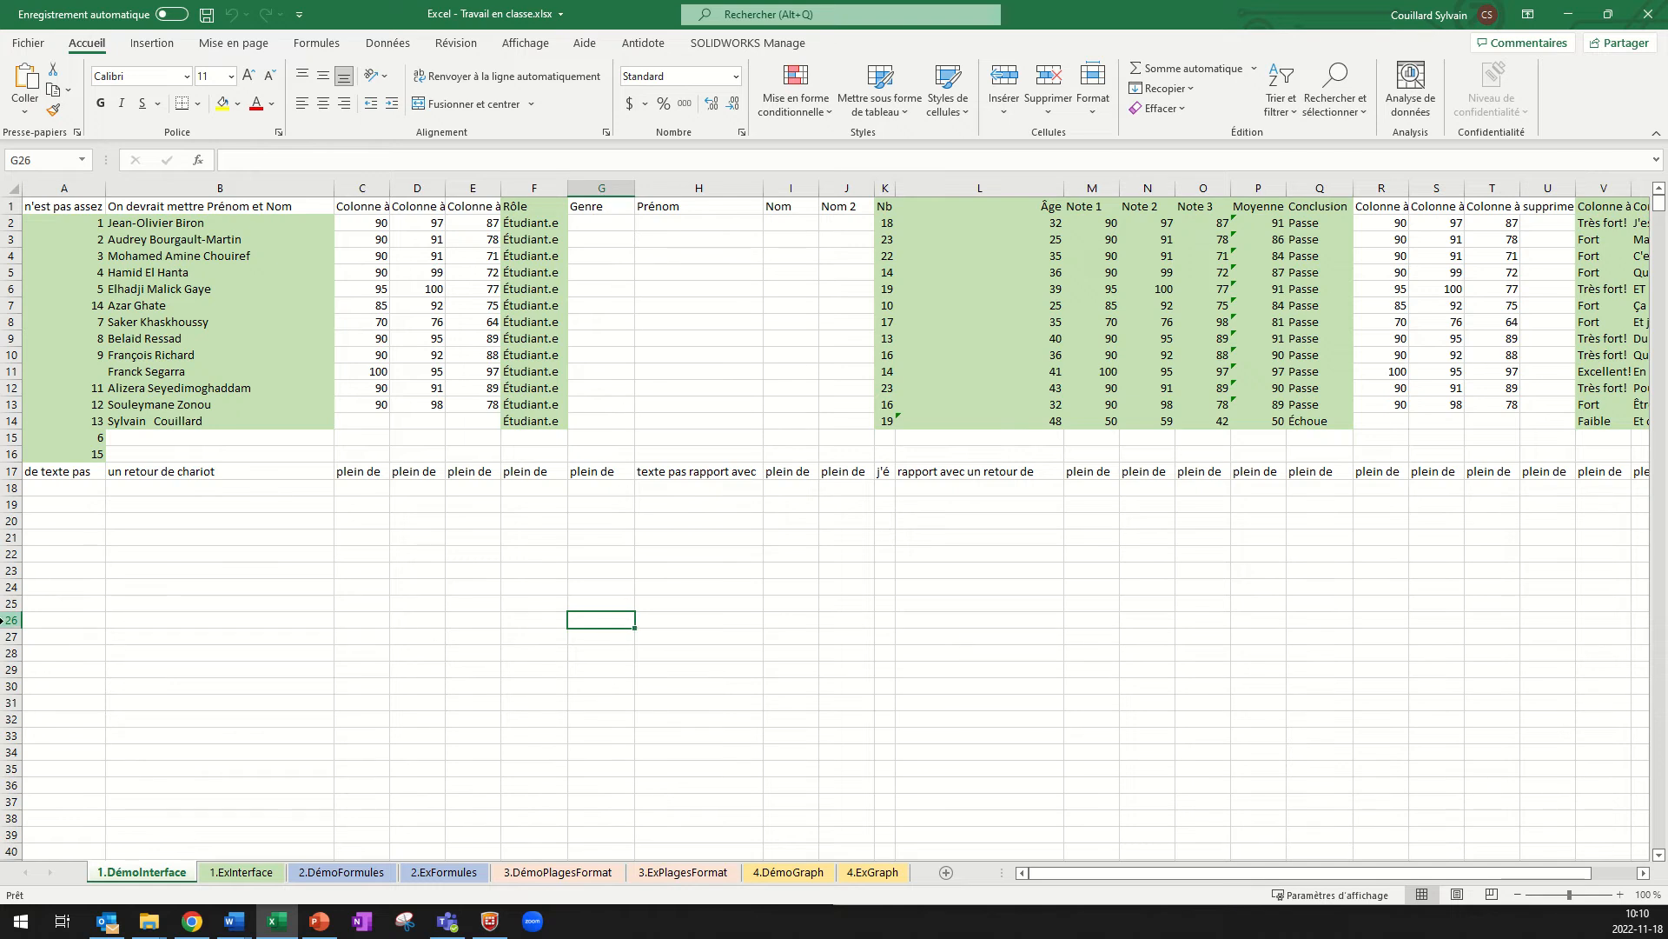
- Open the detailed font settings for cell B1 to view the available options, and close them without applying anything
click(142, 209)
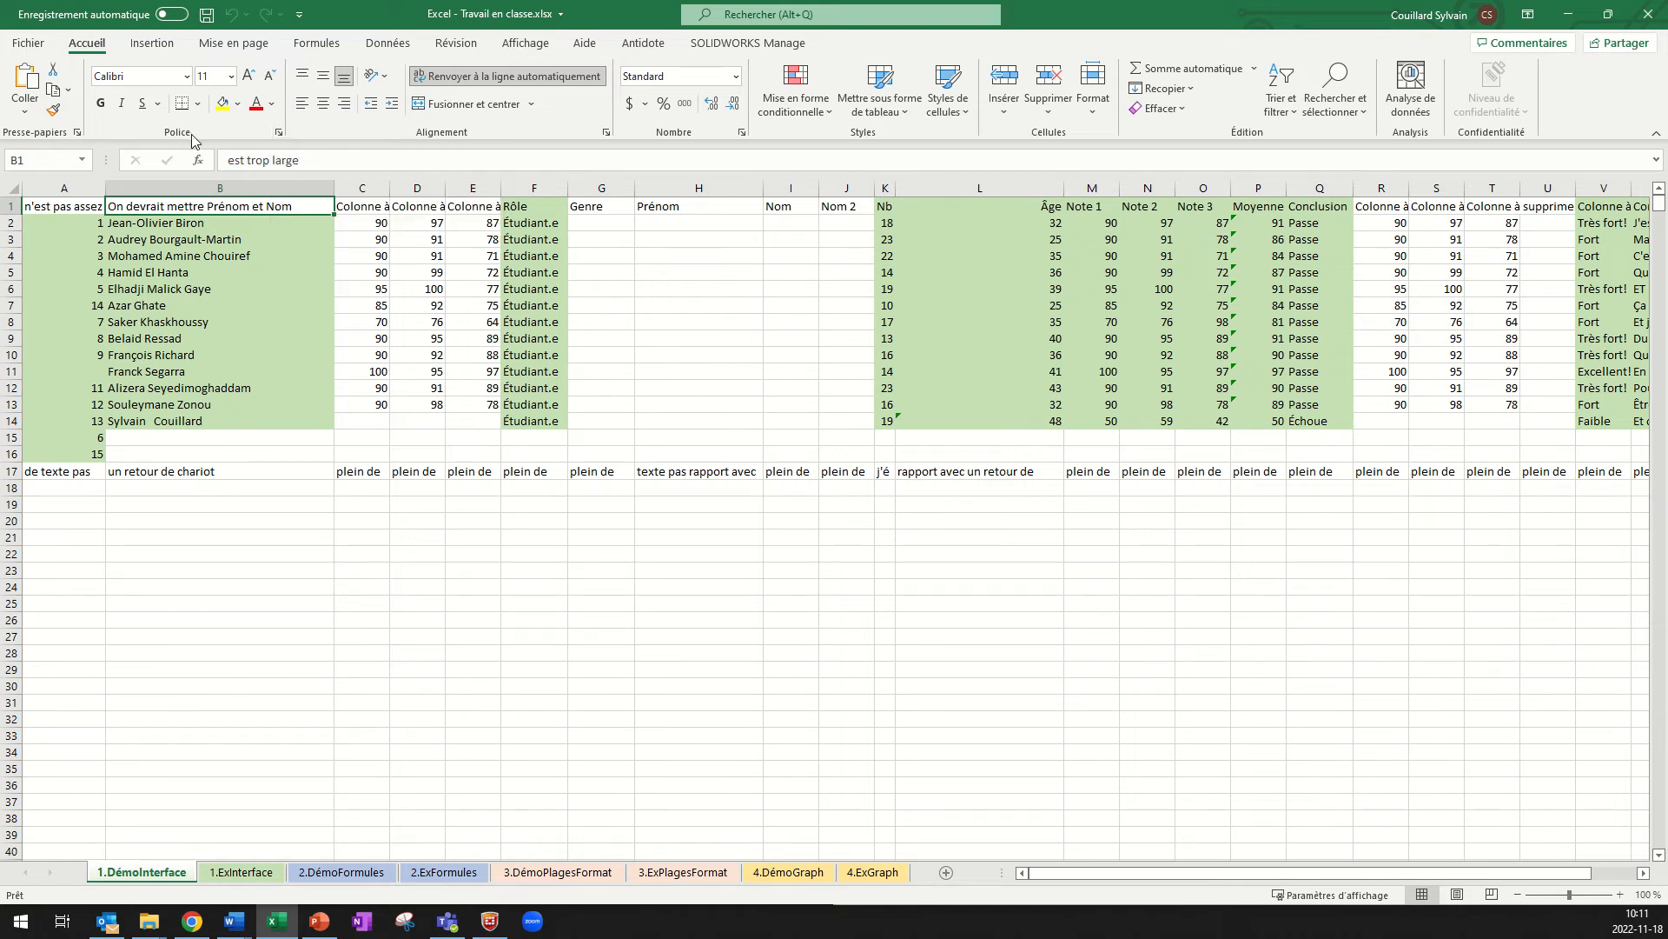
click(279, 135)
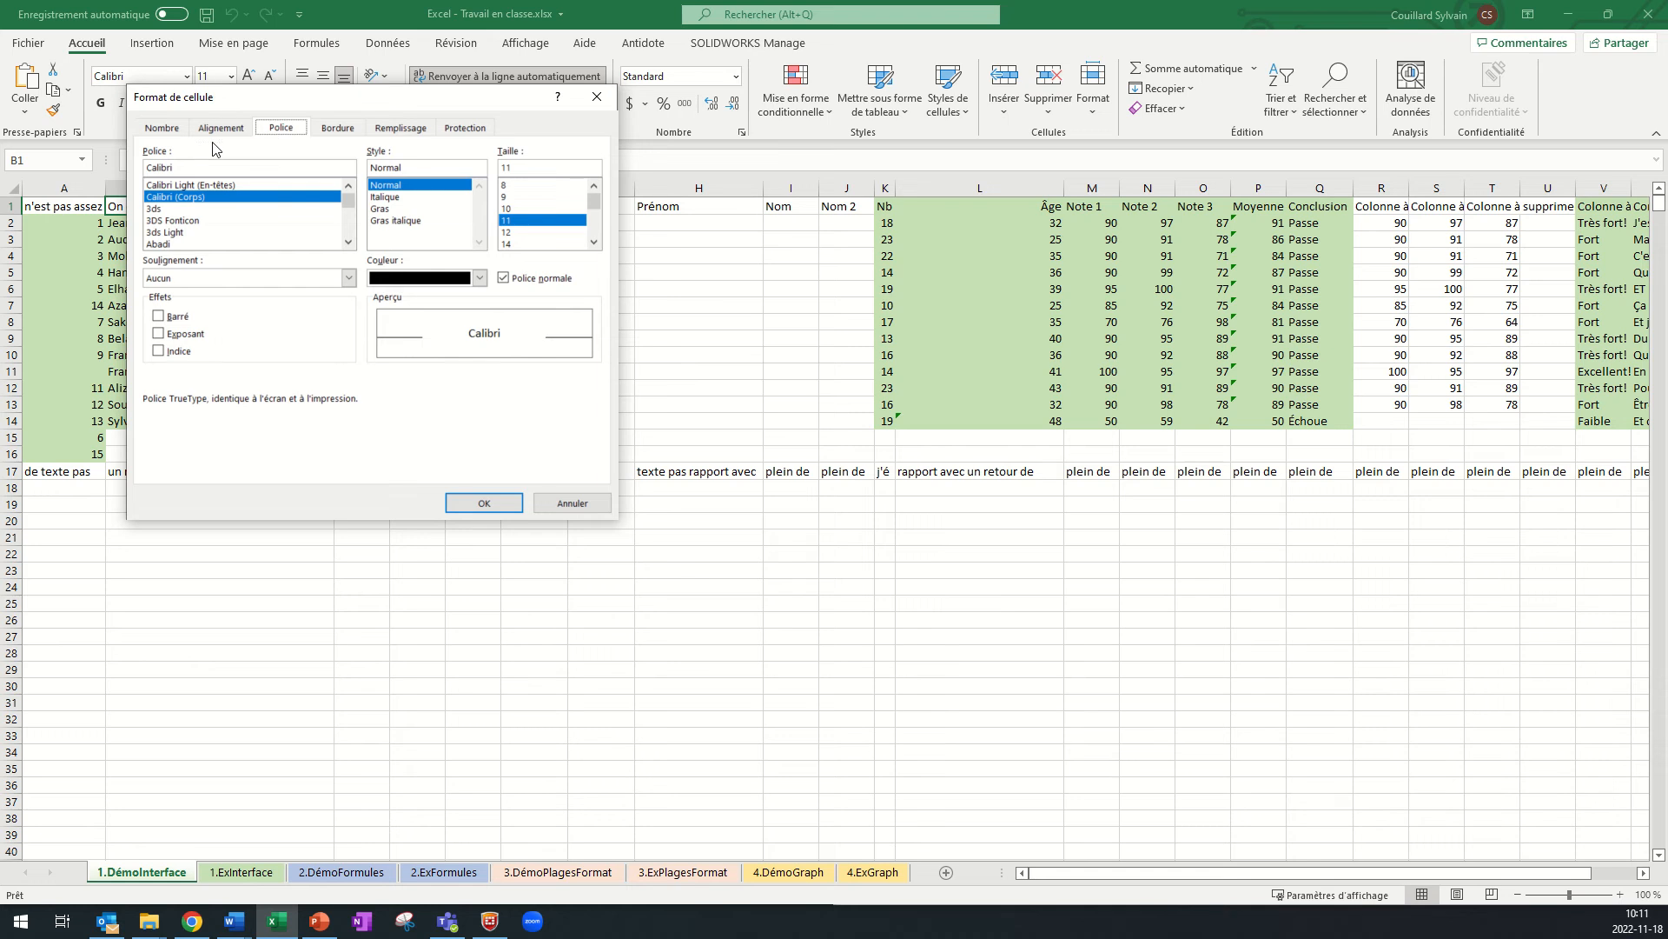
click(573, 504)
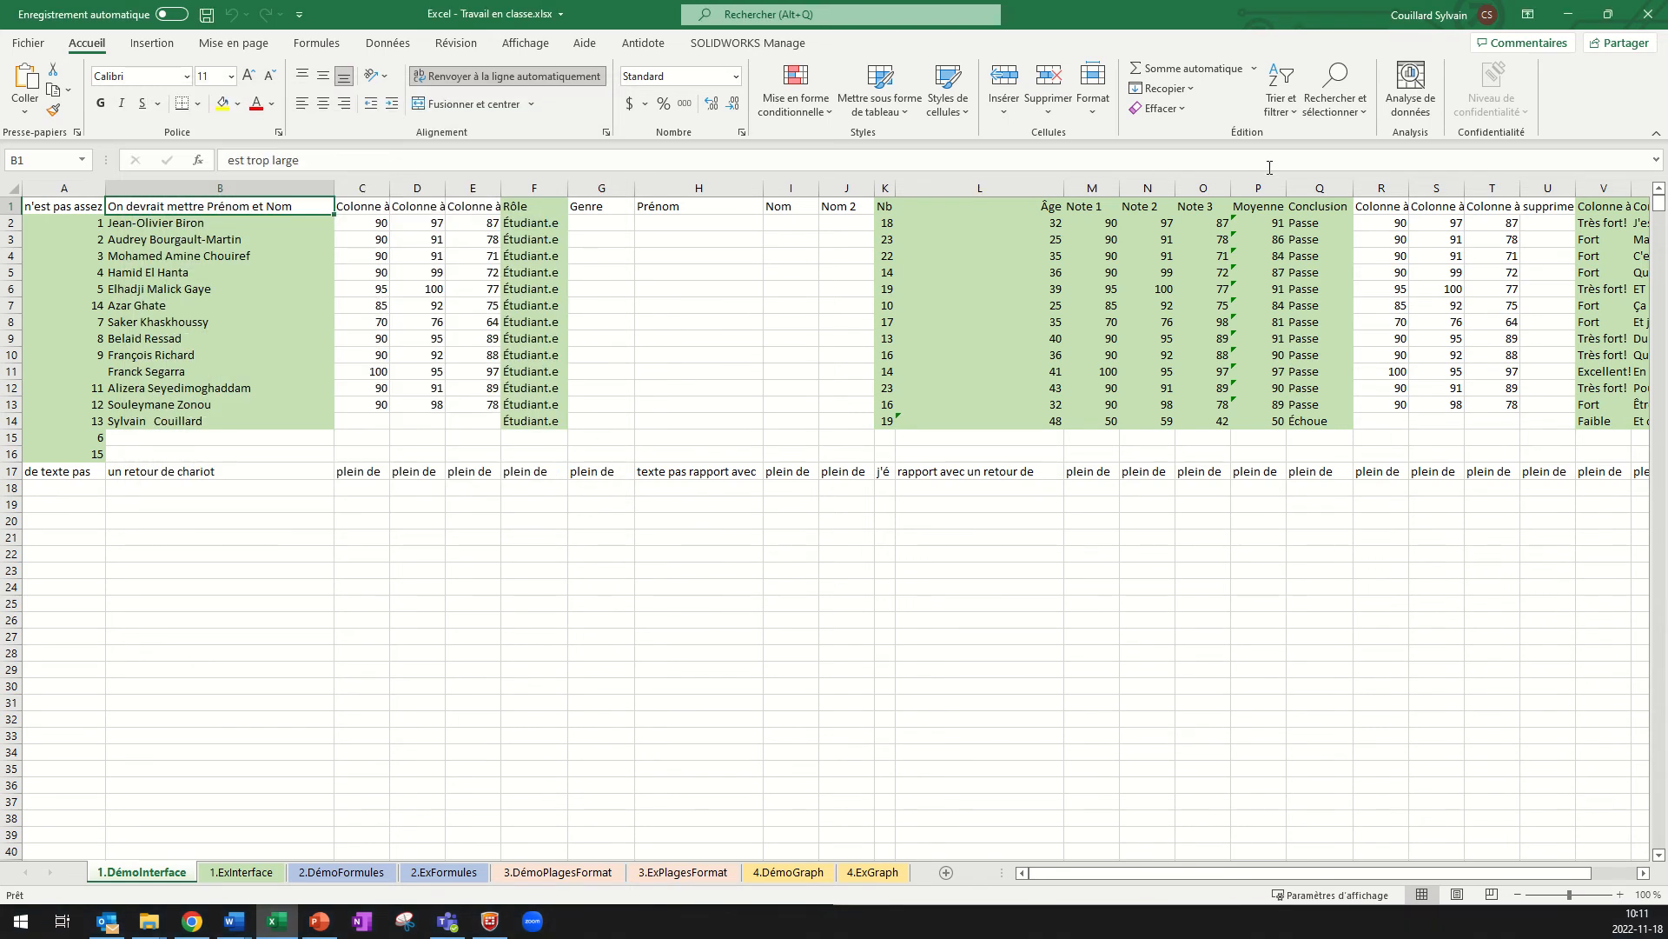
- Collapse the ribbon to gain worksheet space and restore it to its full display
click(1655, 138)
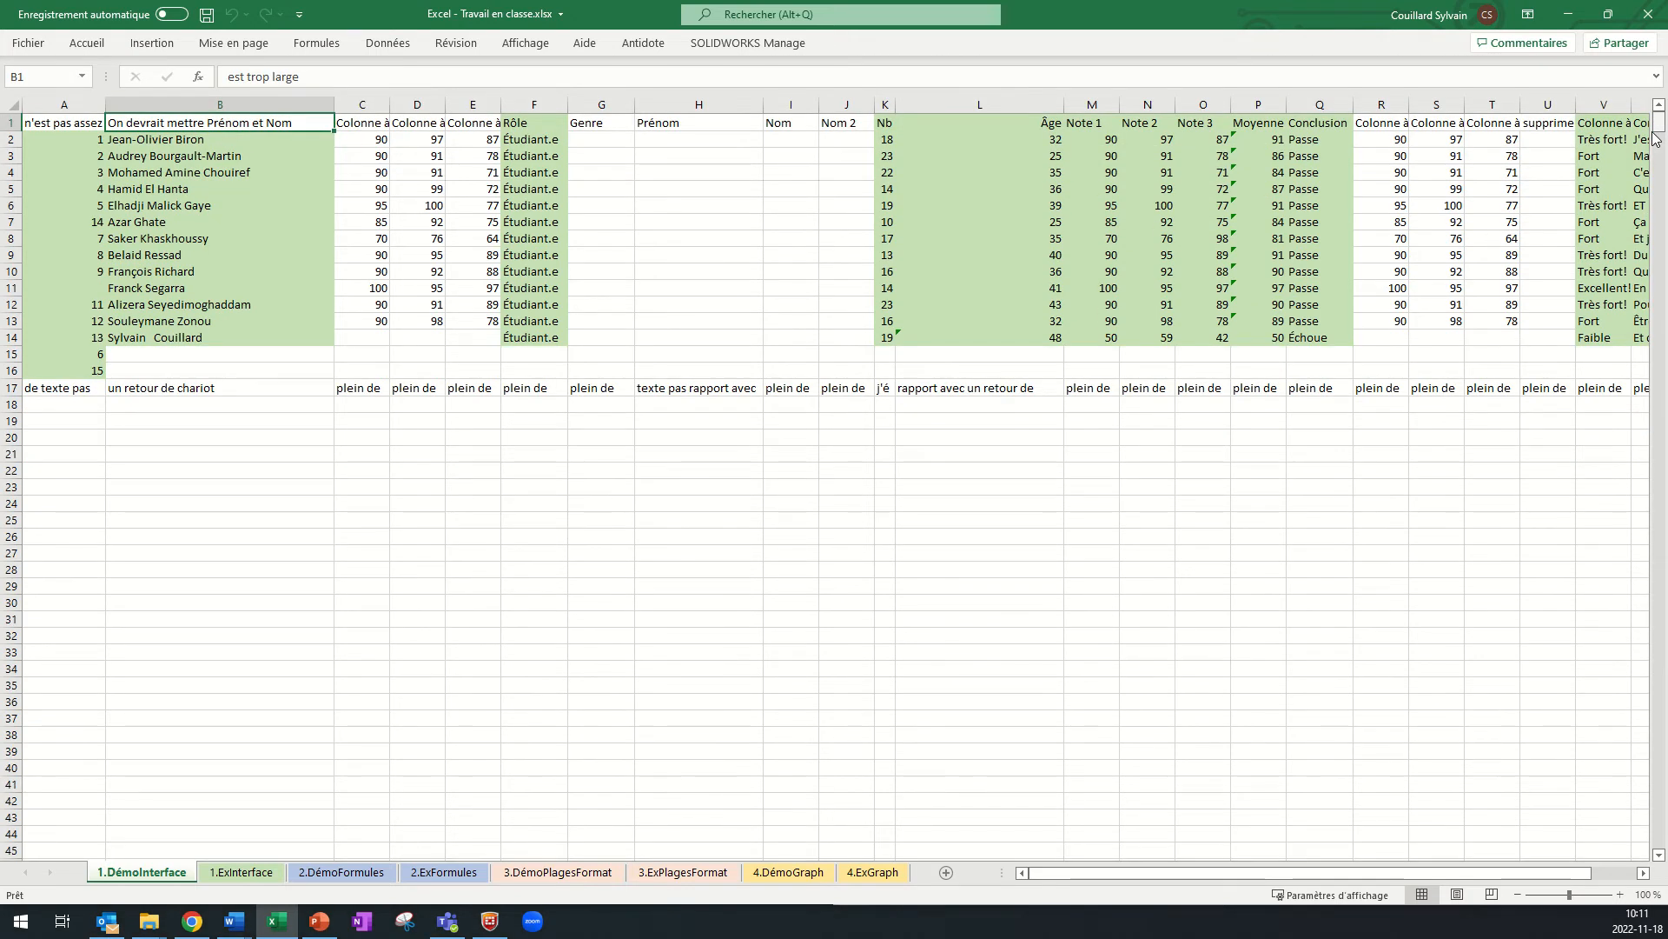
right_click(1120, 41)
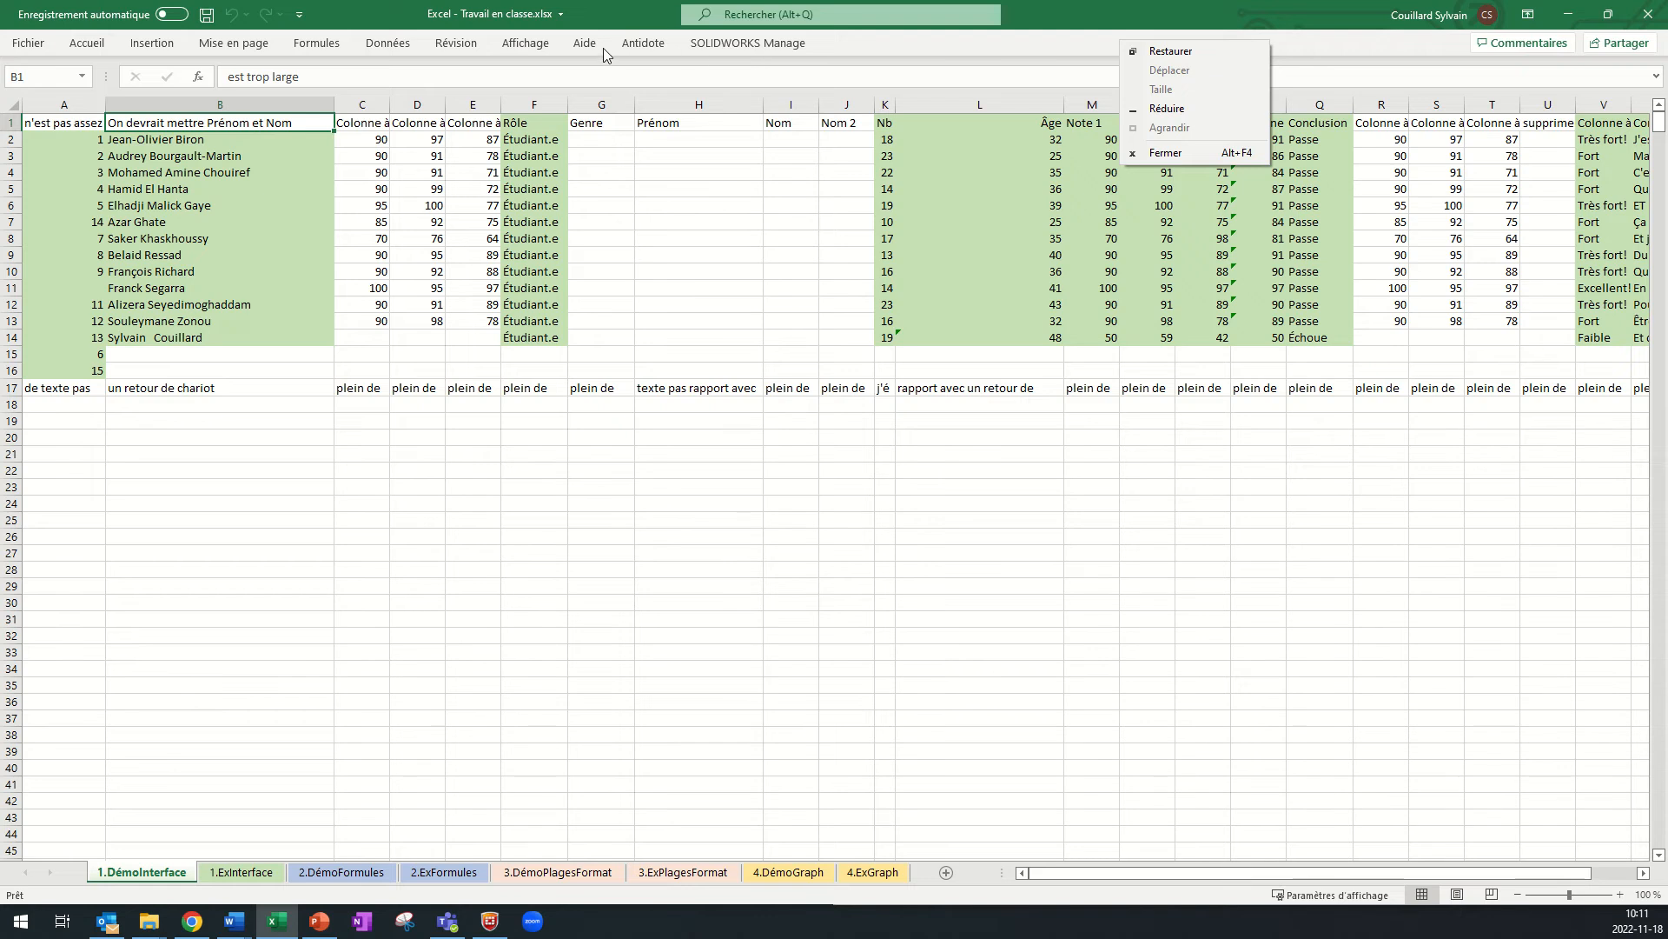
click(525, 48)
click(525, 47)
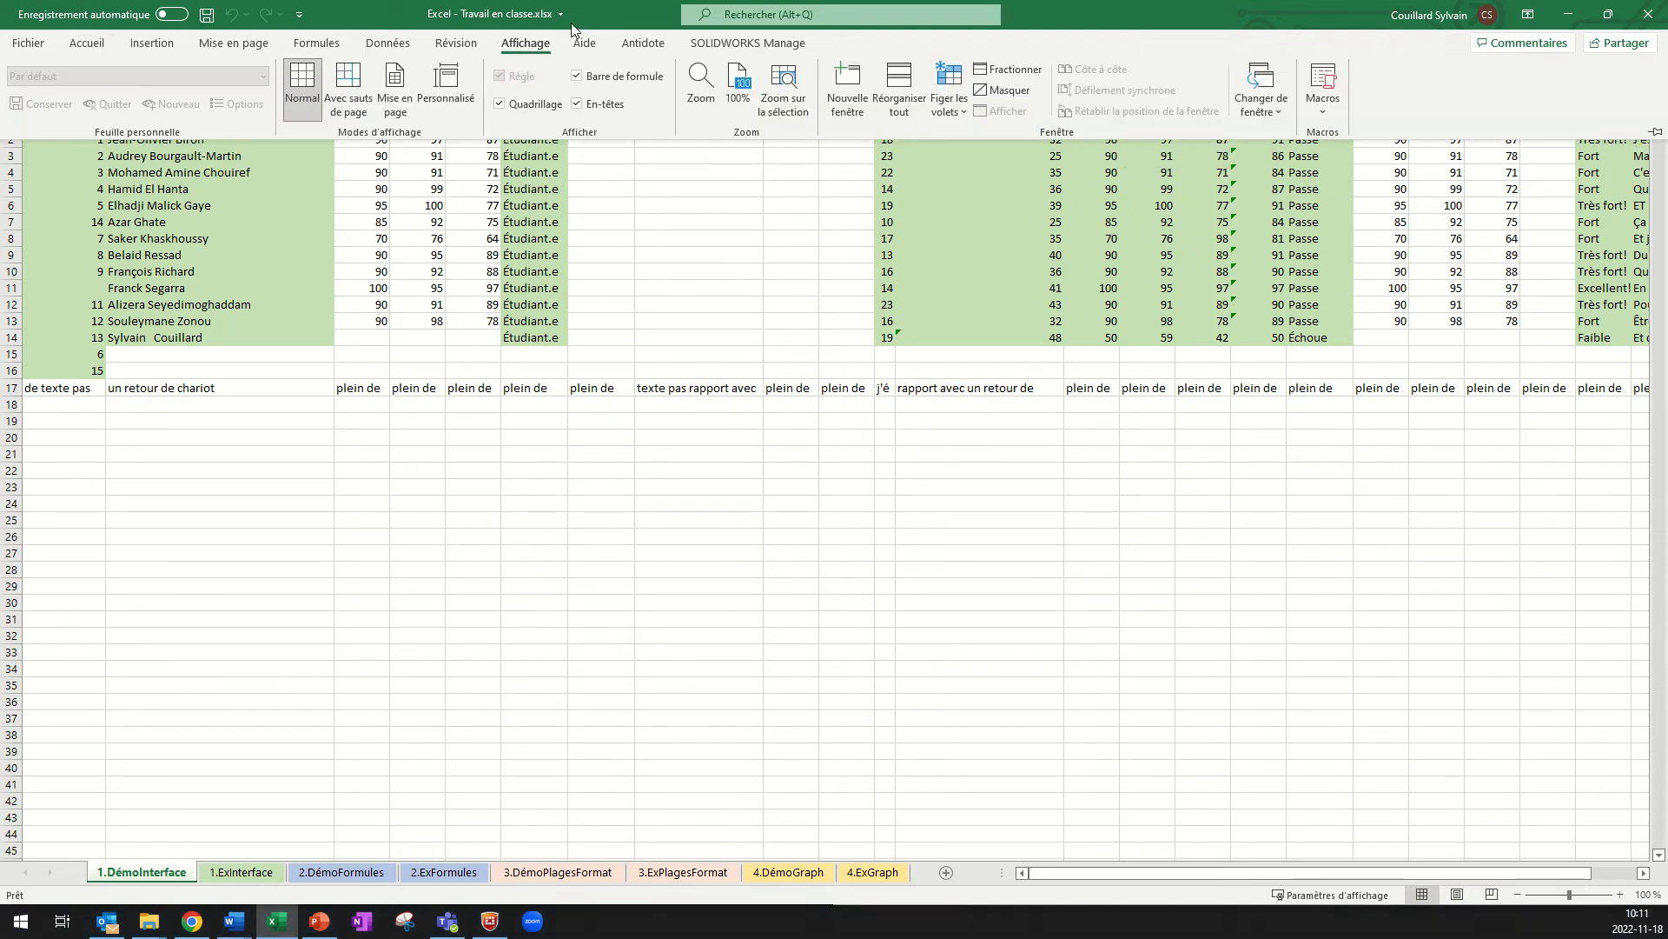
double_click(88, 50)
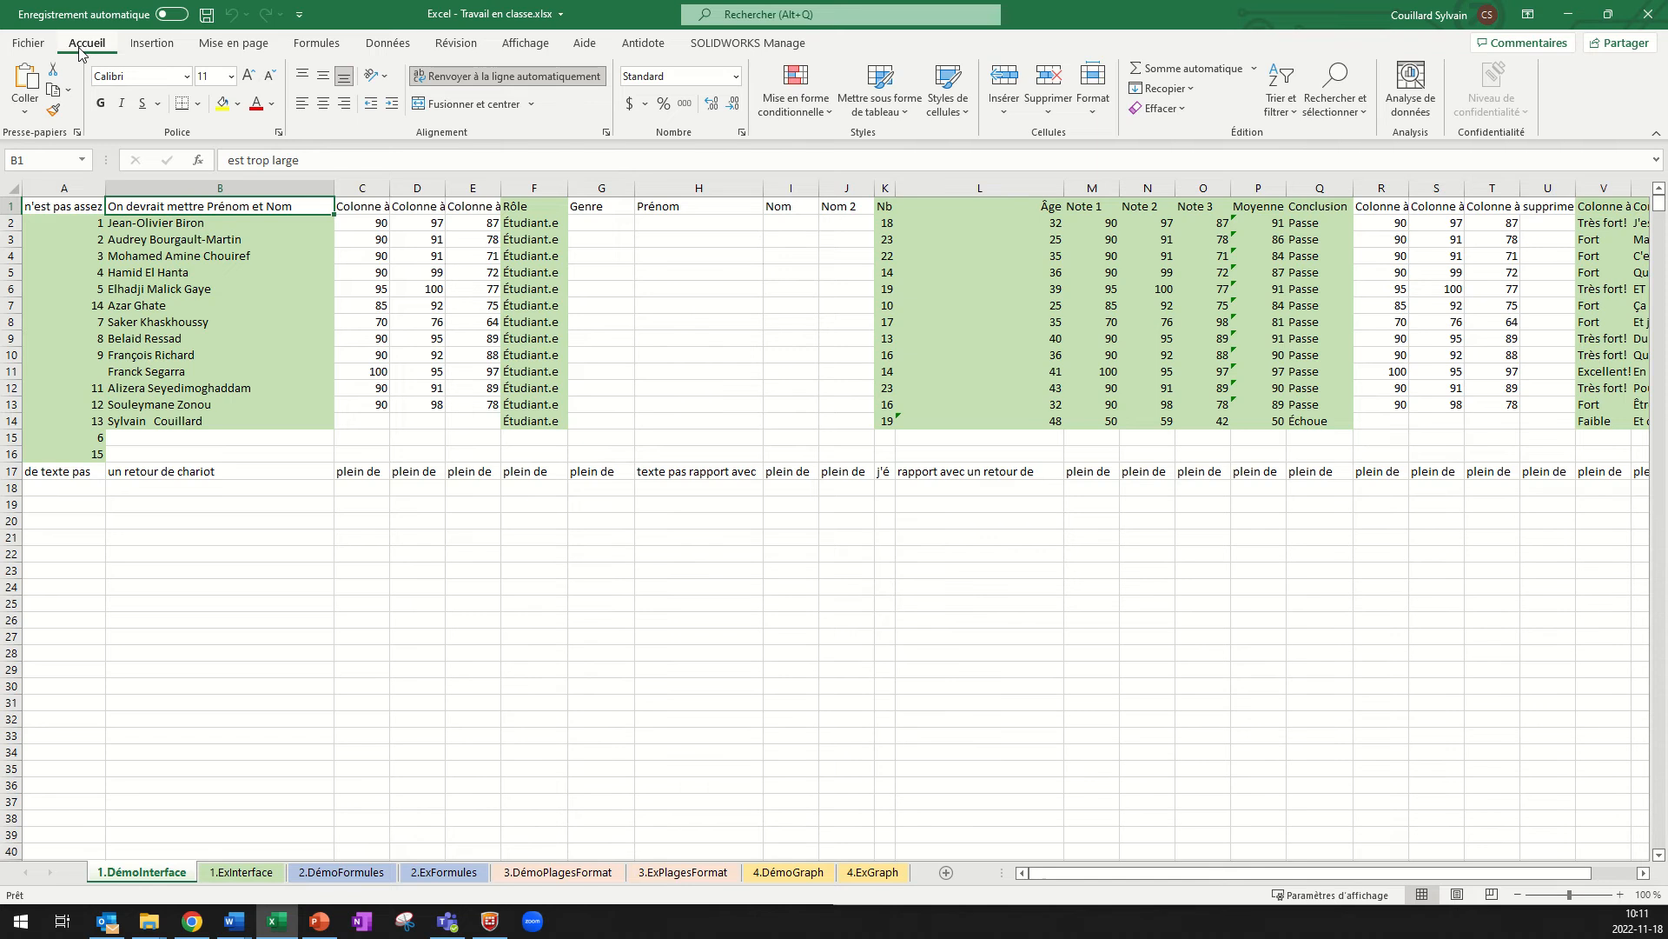
double_click(80, 50)
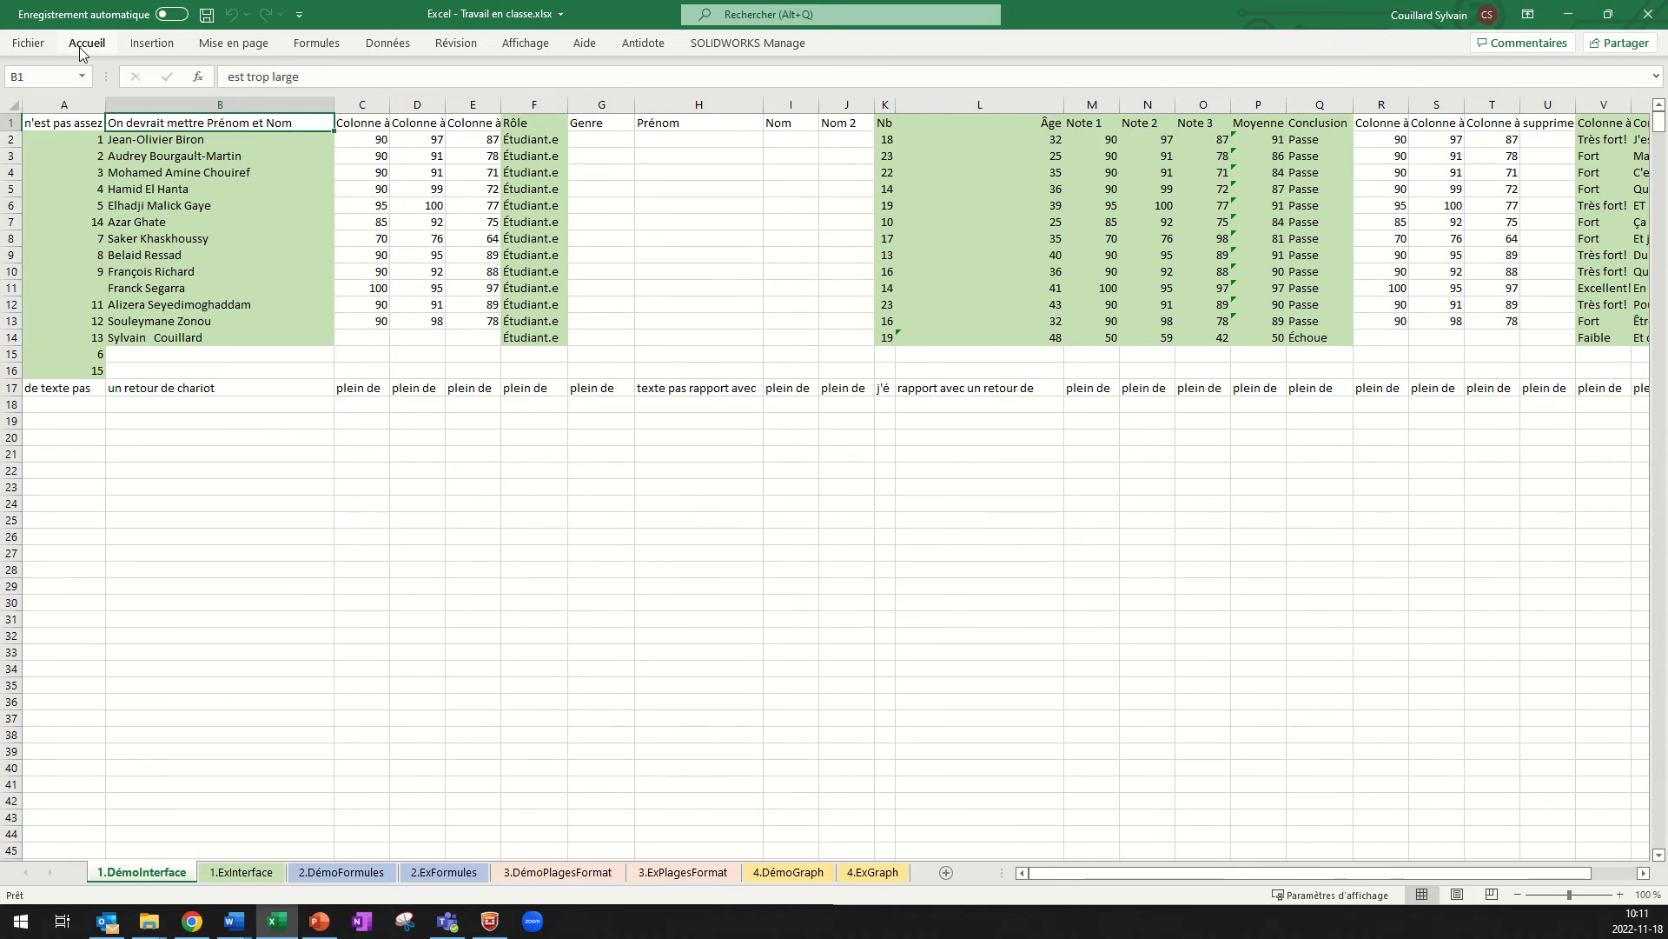
double_click(83, 49)
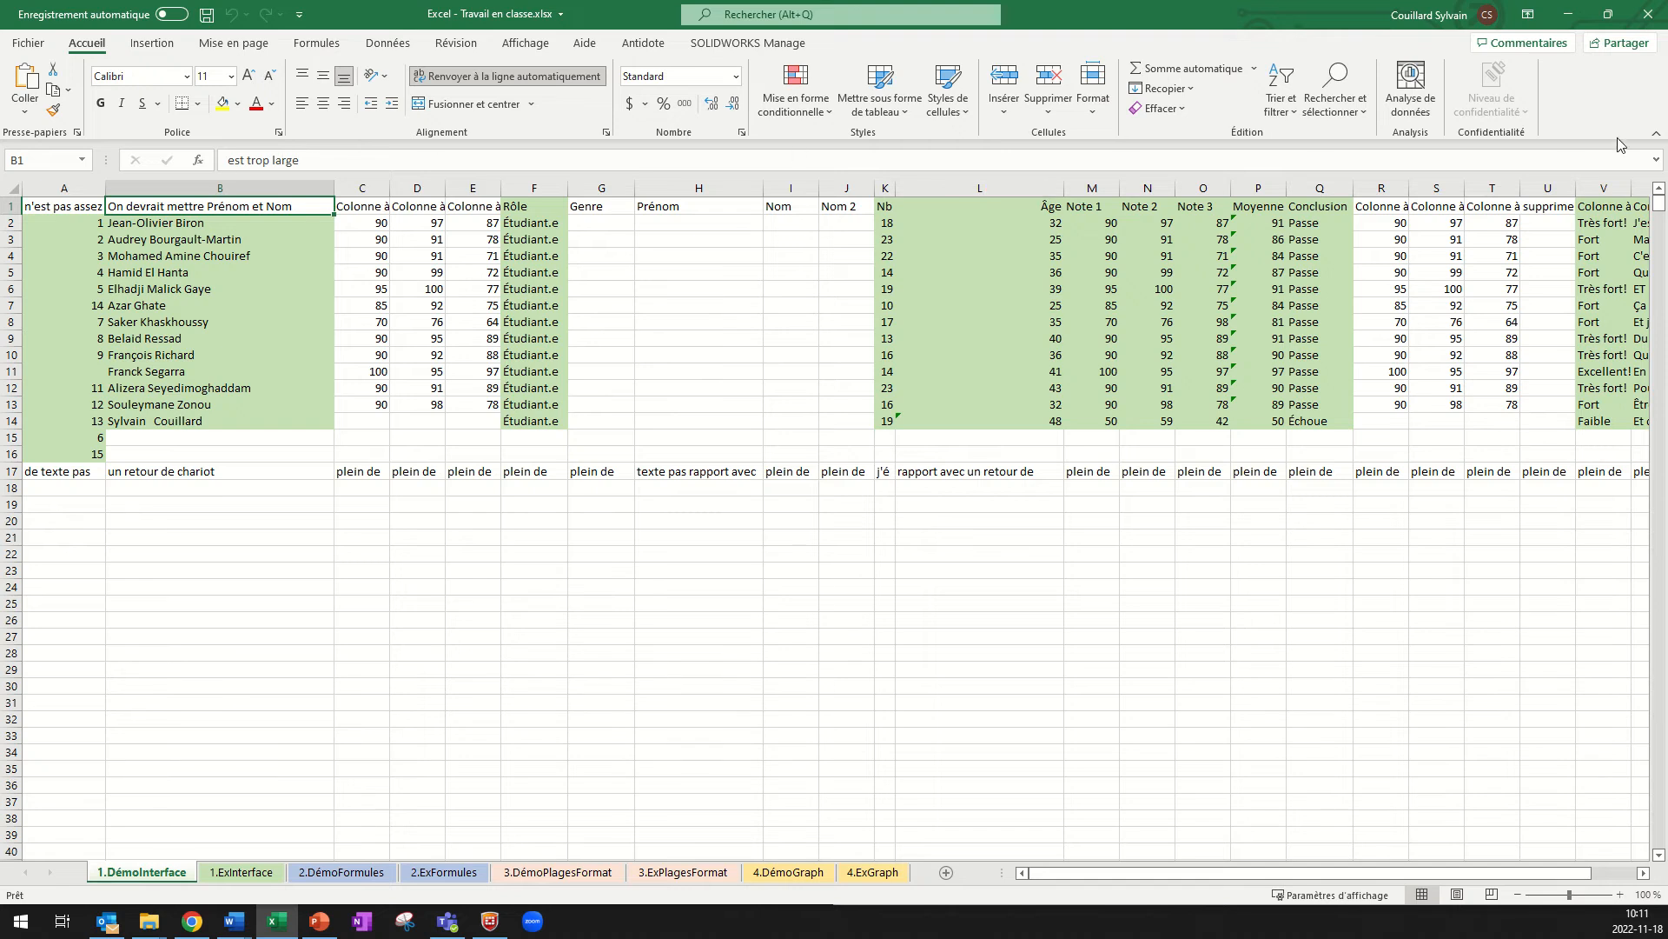
- Enlarge the formula bar to read the full multi-line text of cell B1, and reduce it to one line again
click(1655, 161)
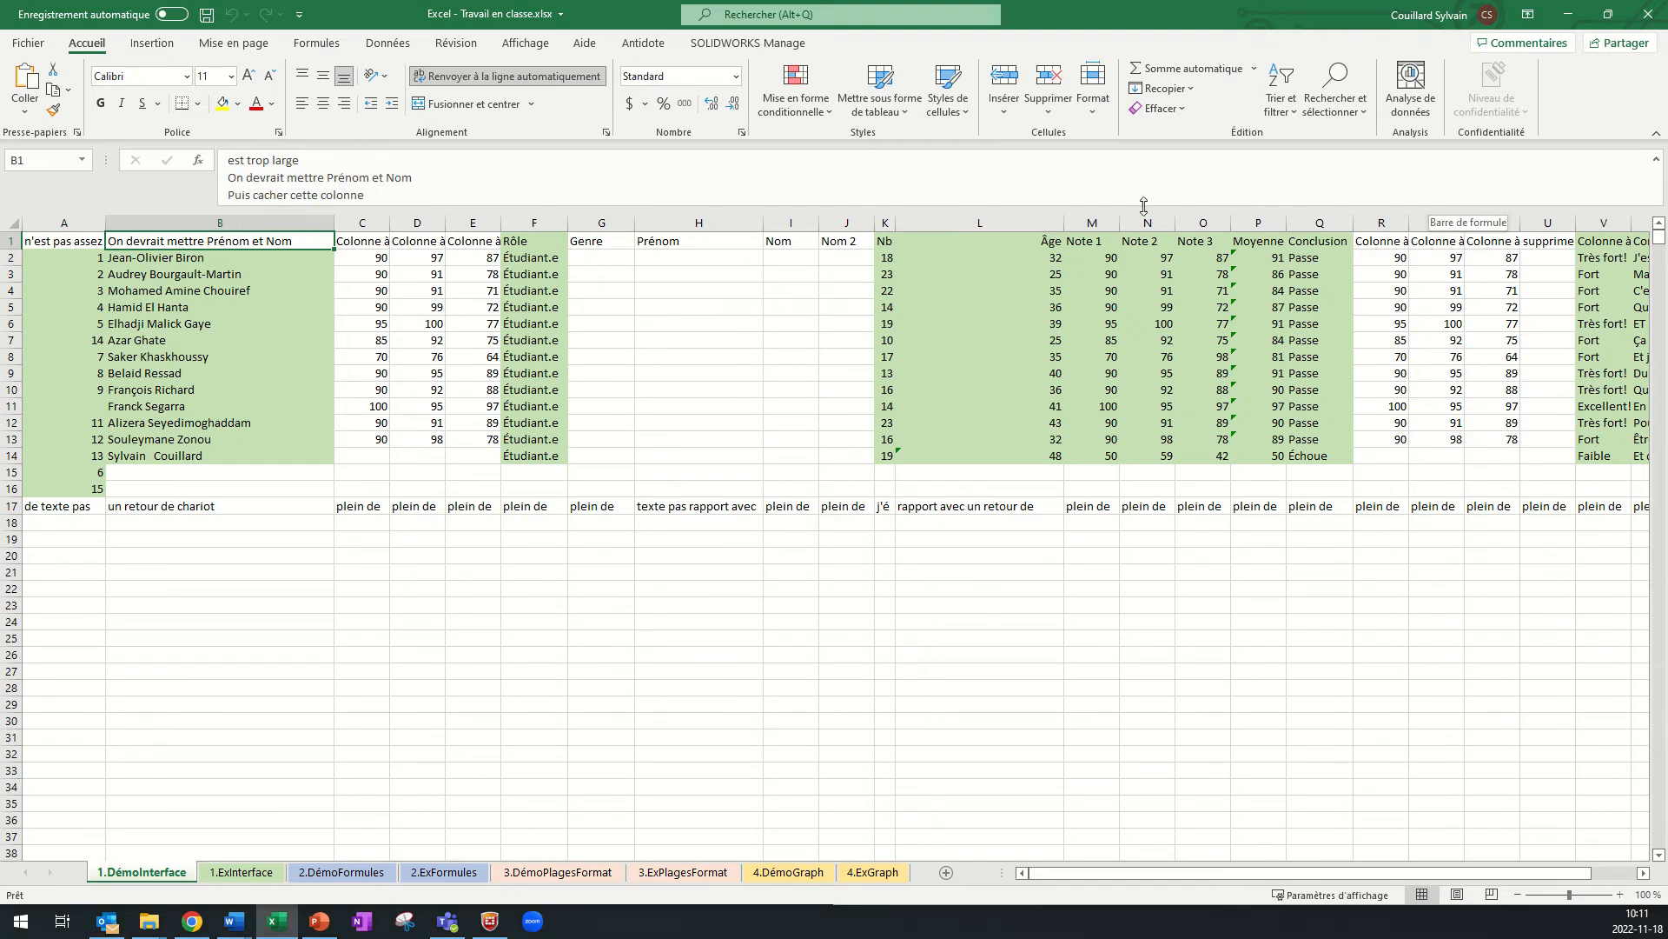
drag(1143, 206, 1147, 311)
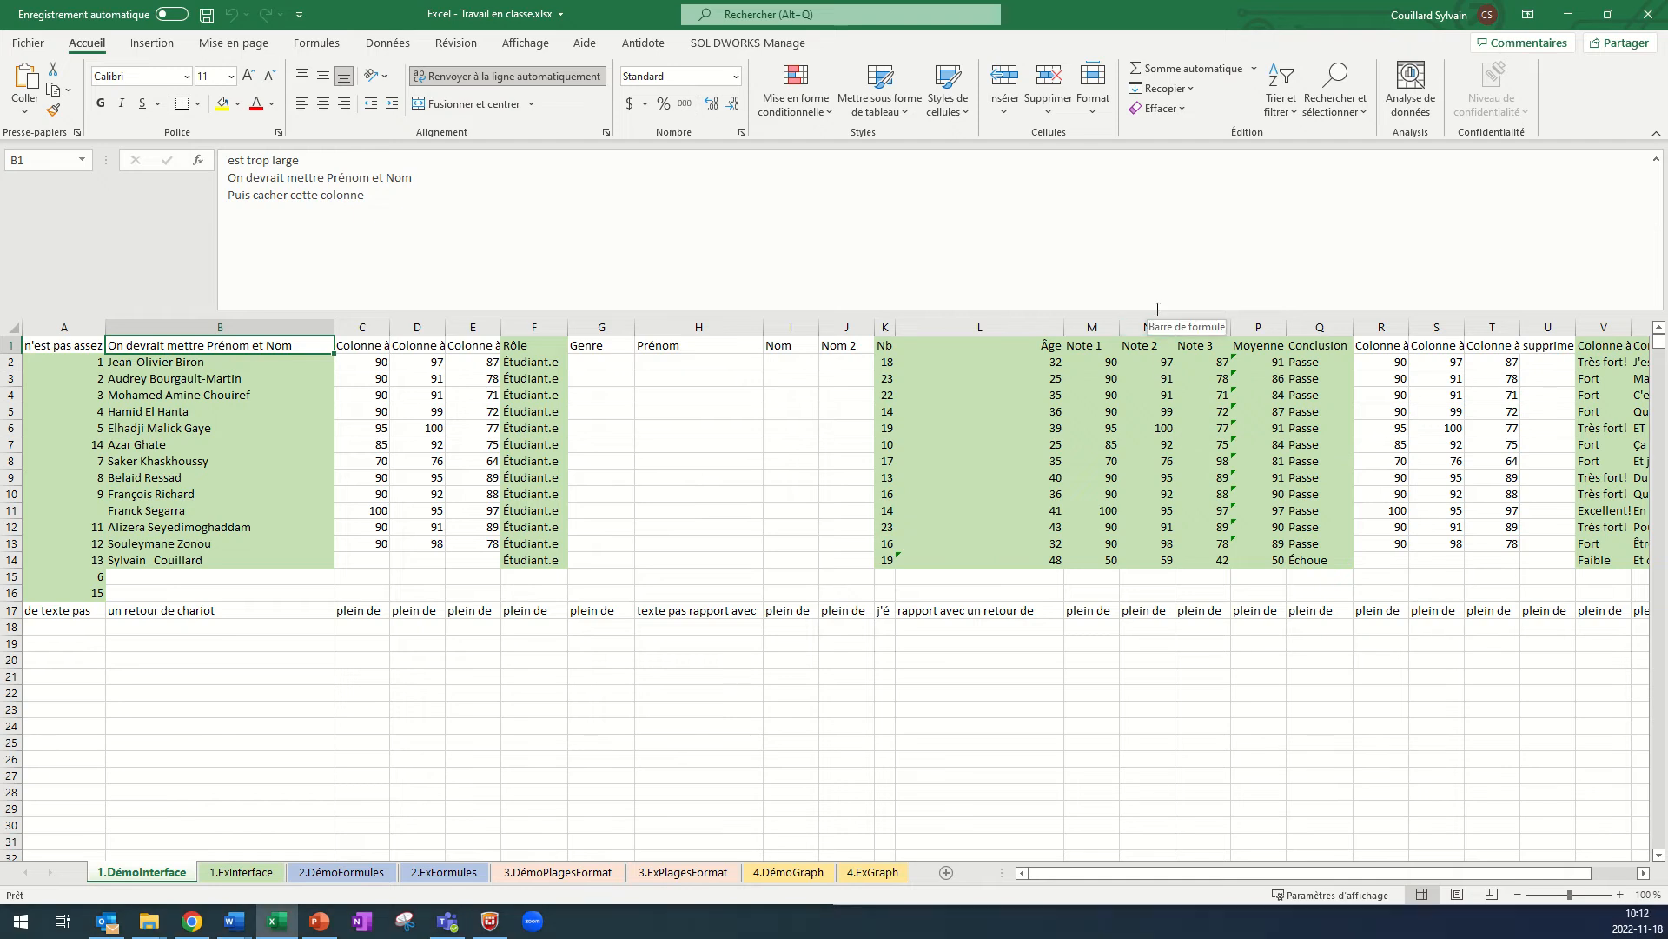
drag(1154, 311, 1144, 213)
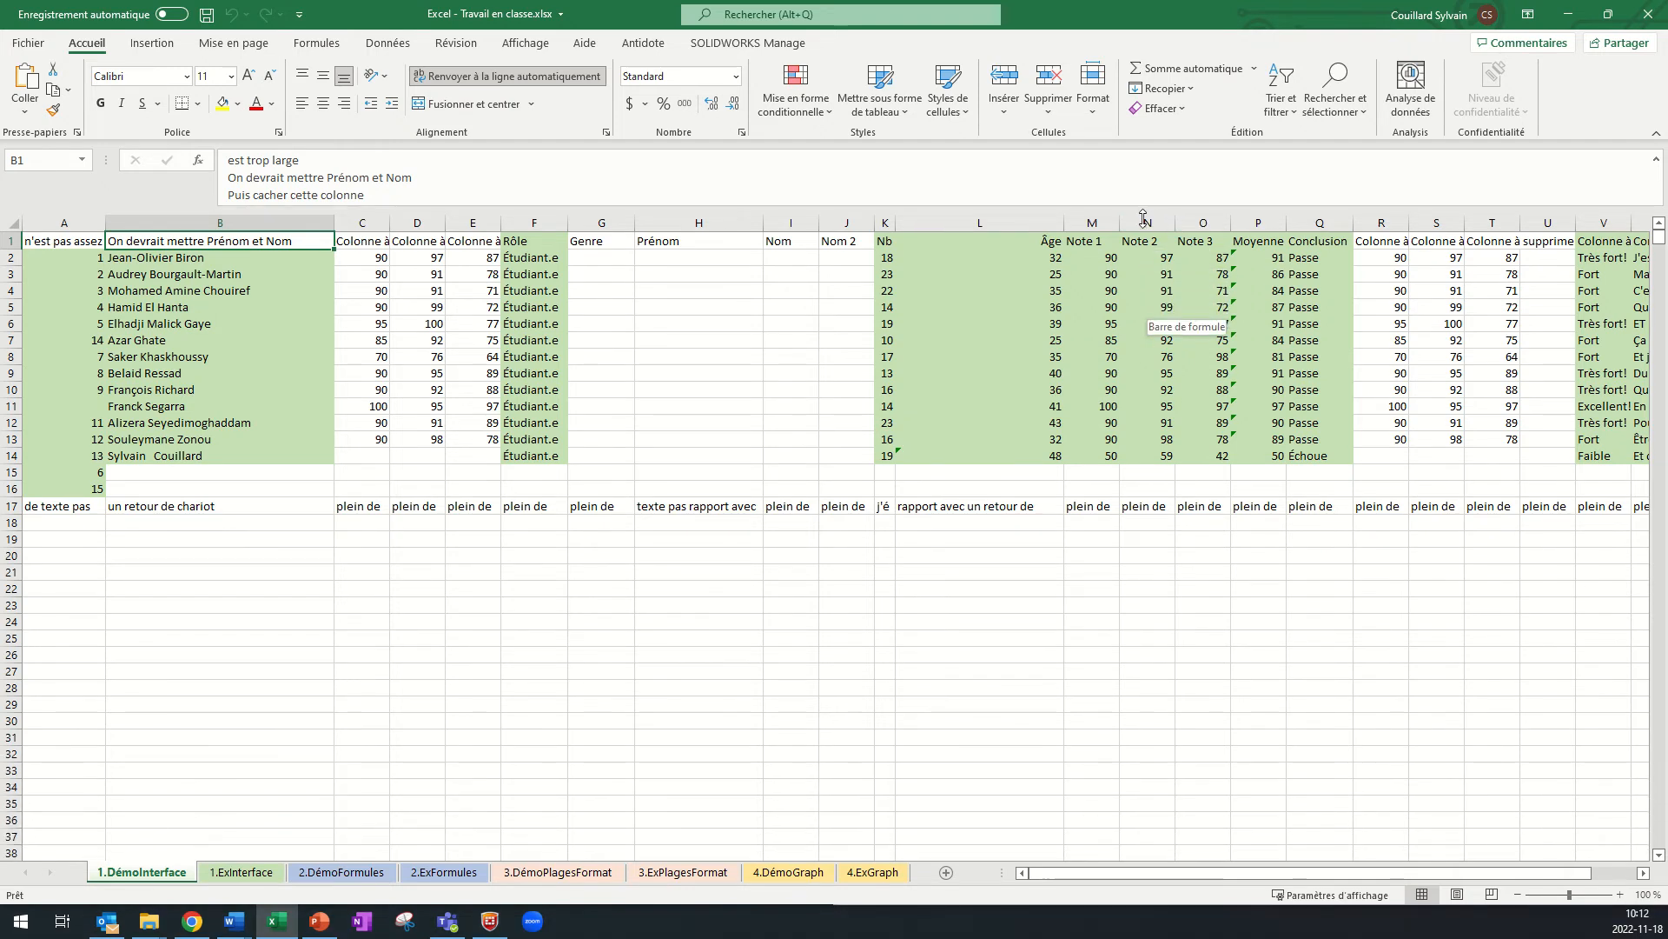
click(1657, 165)
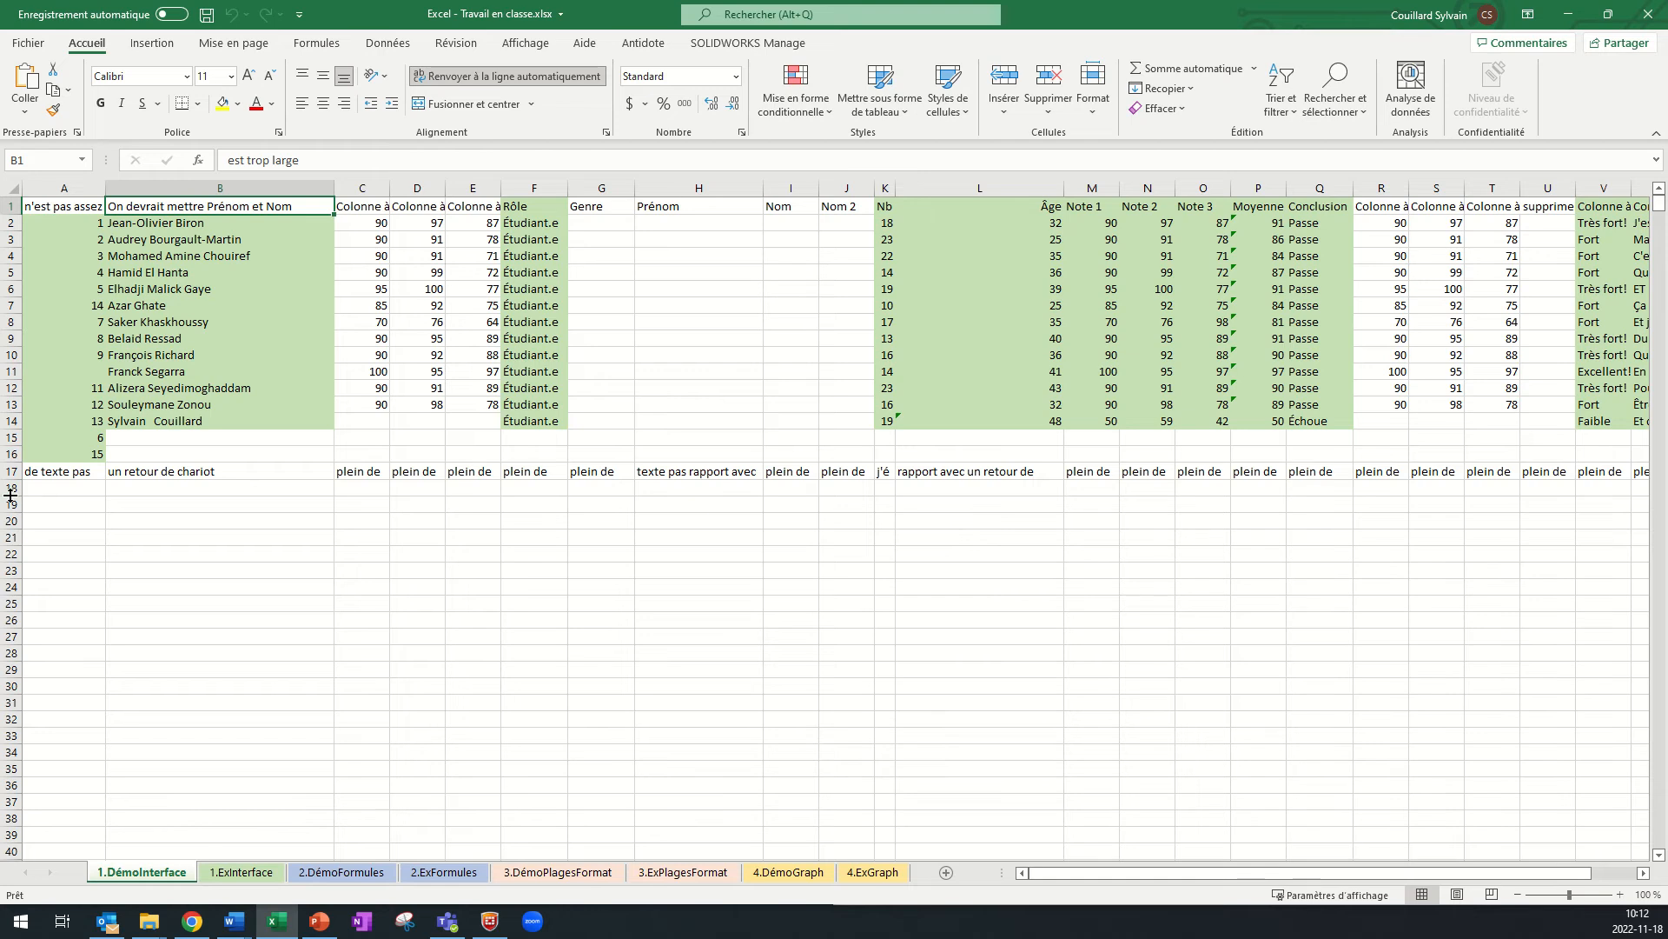
- Demonstrate selecting the whole worksheet, columns A to F, and rows 6 to 10, clearing each selection
click(14, 193)
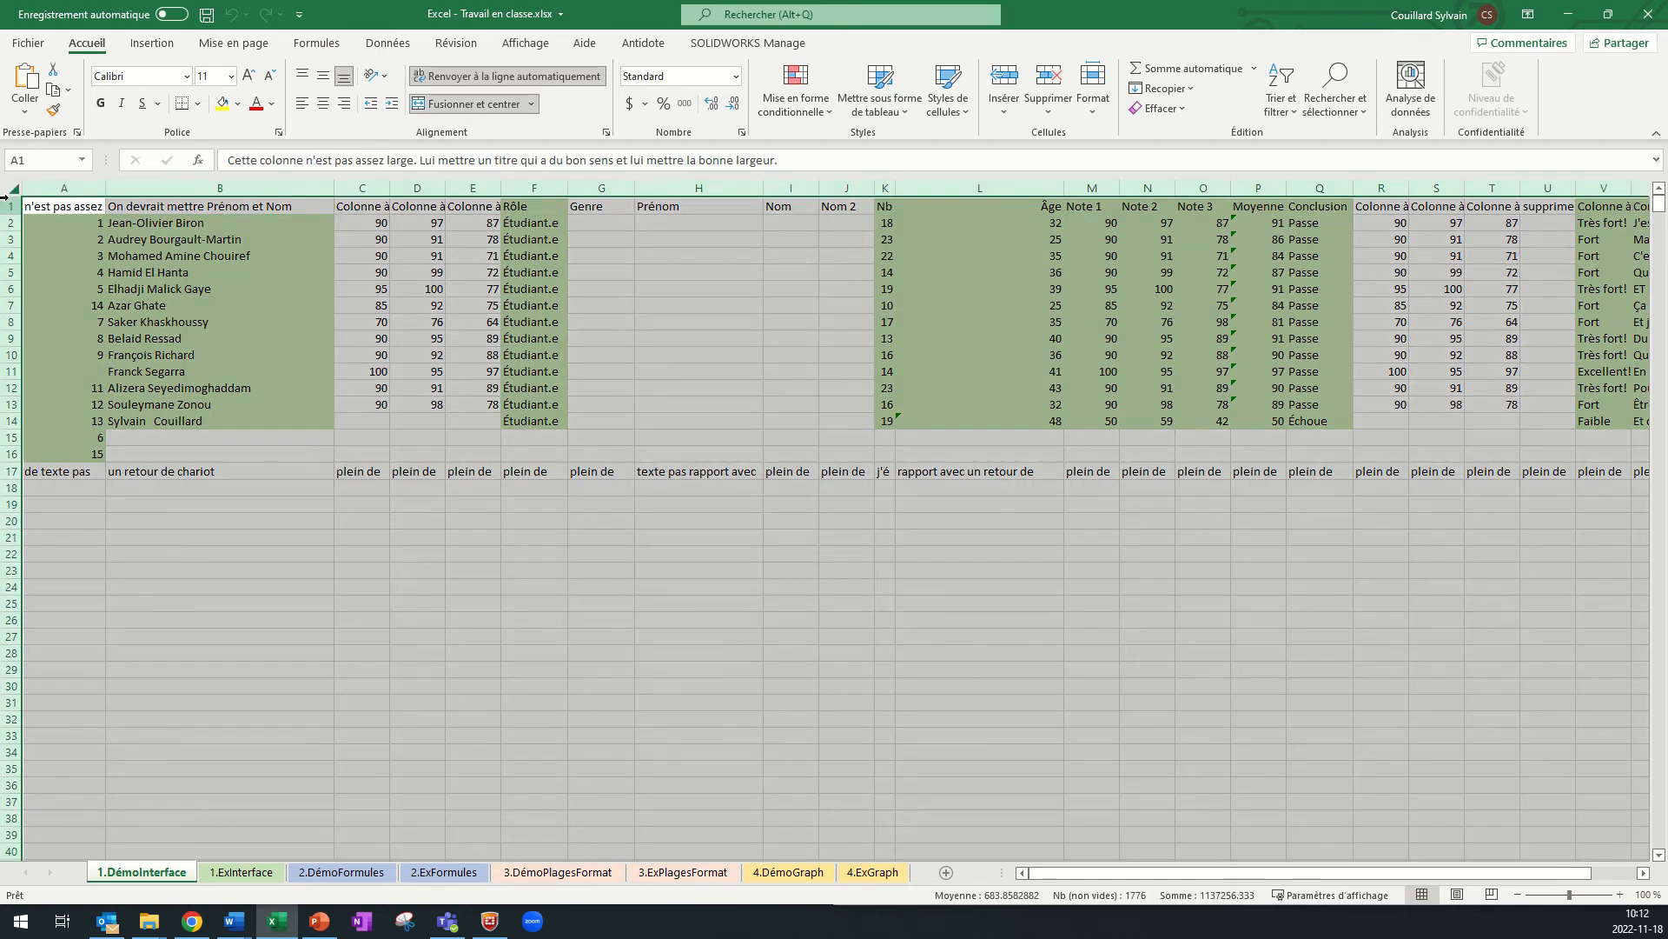
click(158, 521)
drag(63, 189, 534, 187)
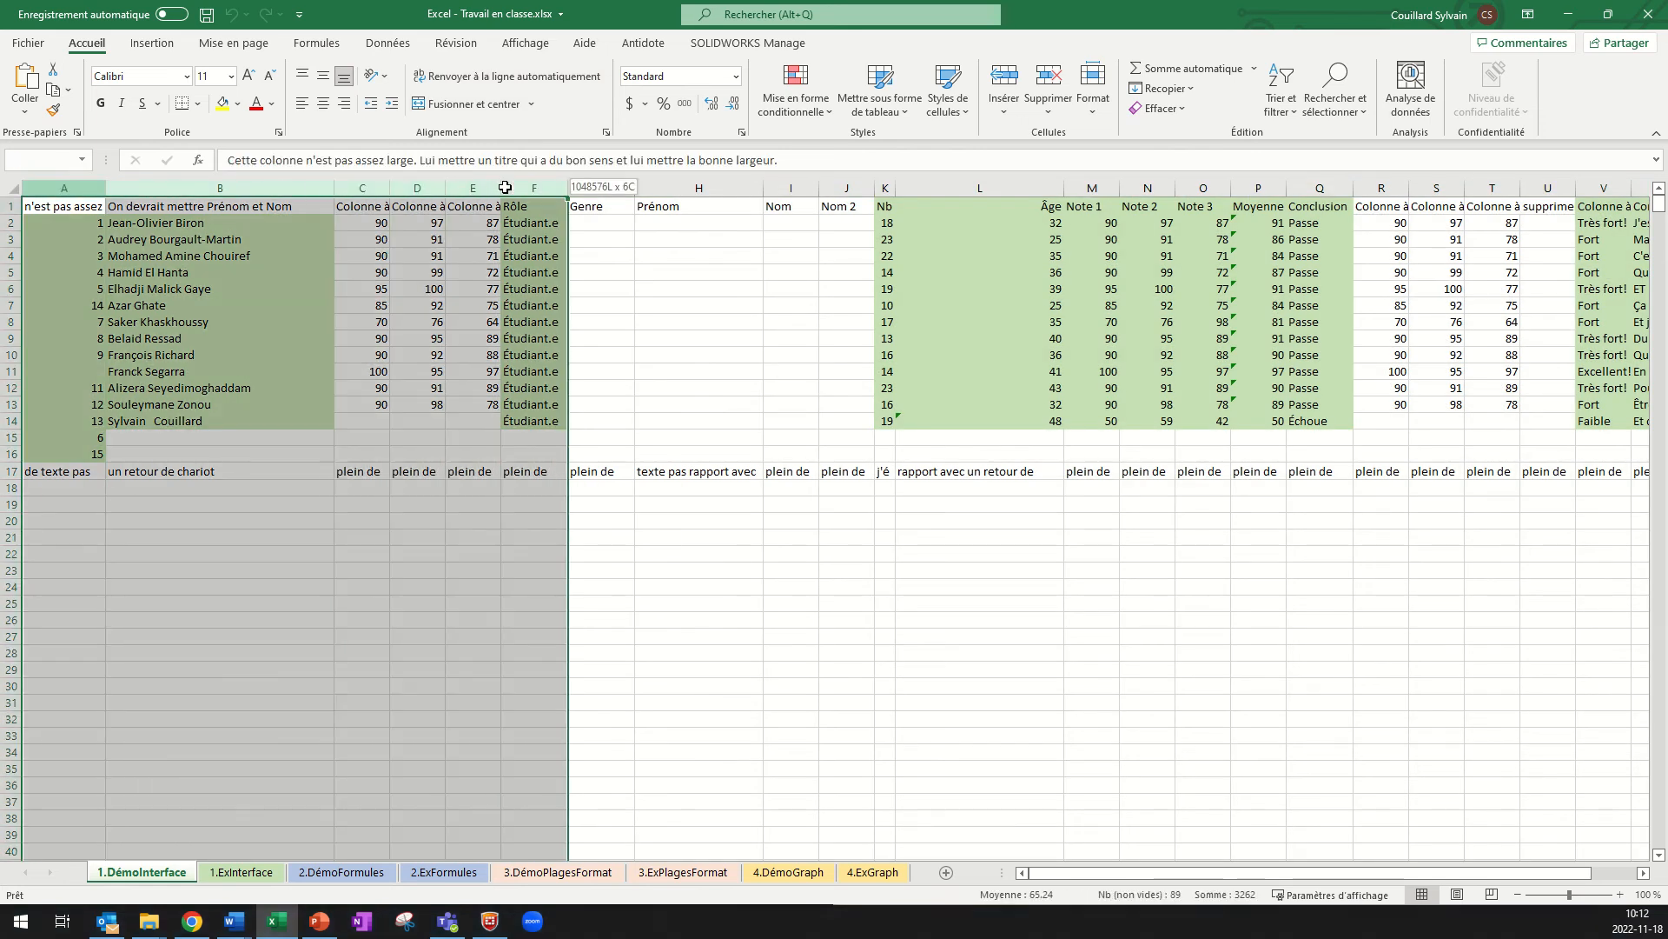
click(463, 271)
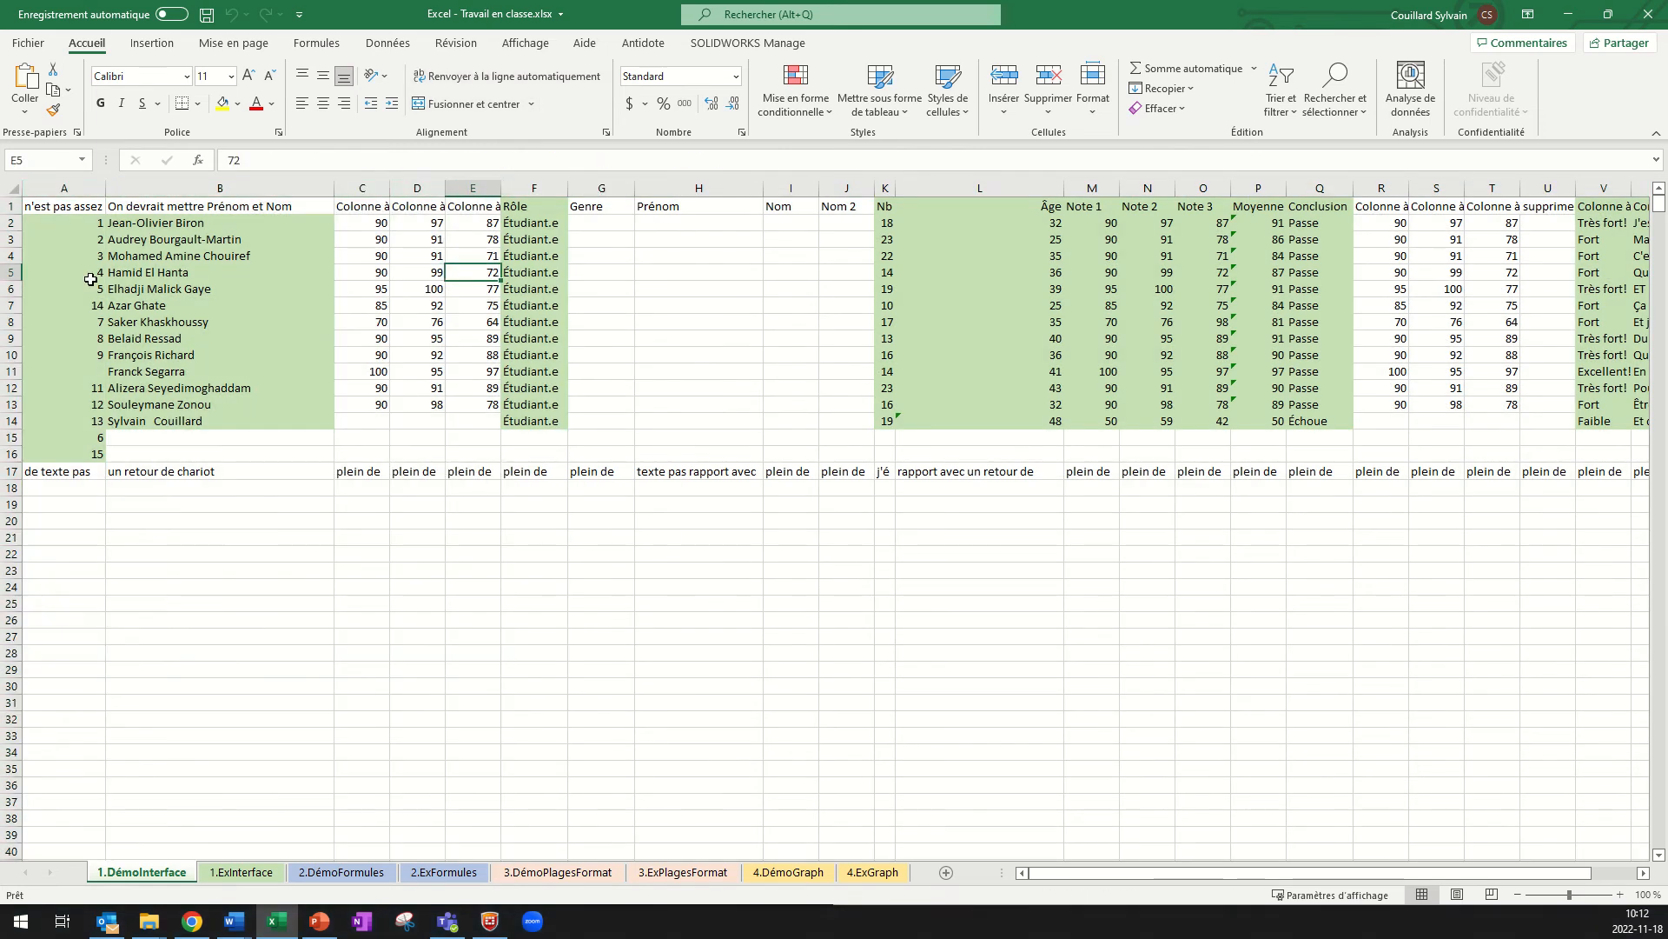
drag(12, 289, 19, 359)
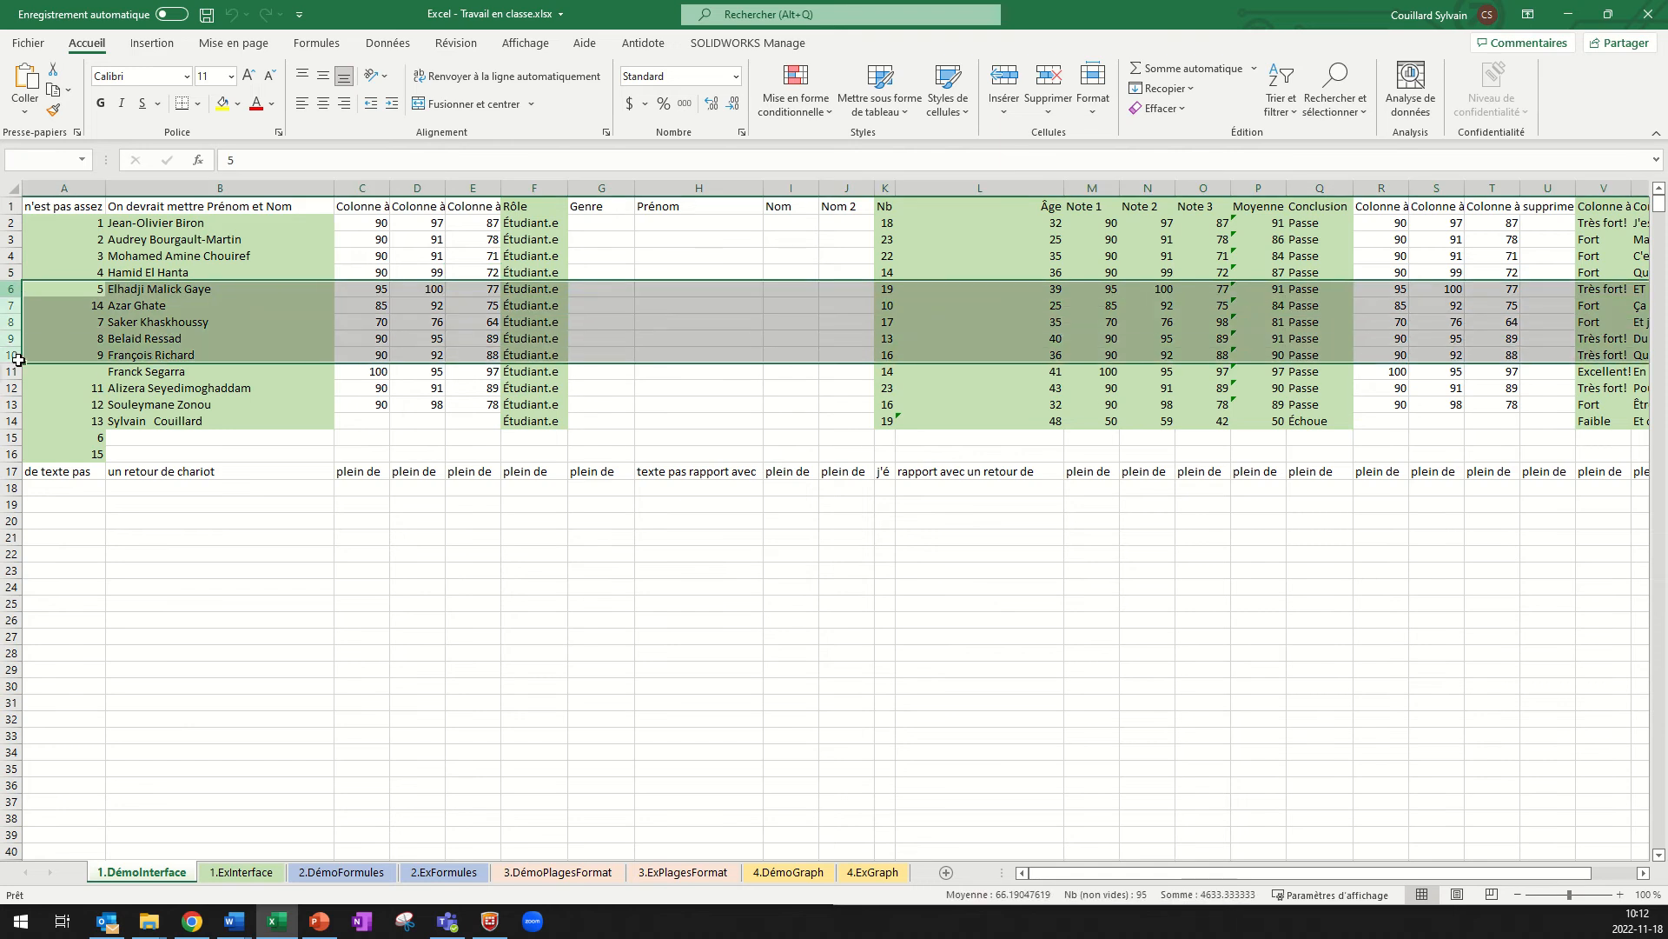
click(374, 258)
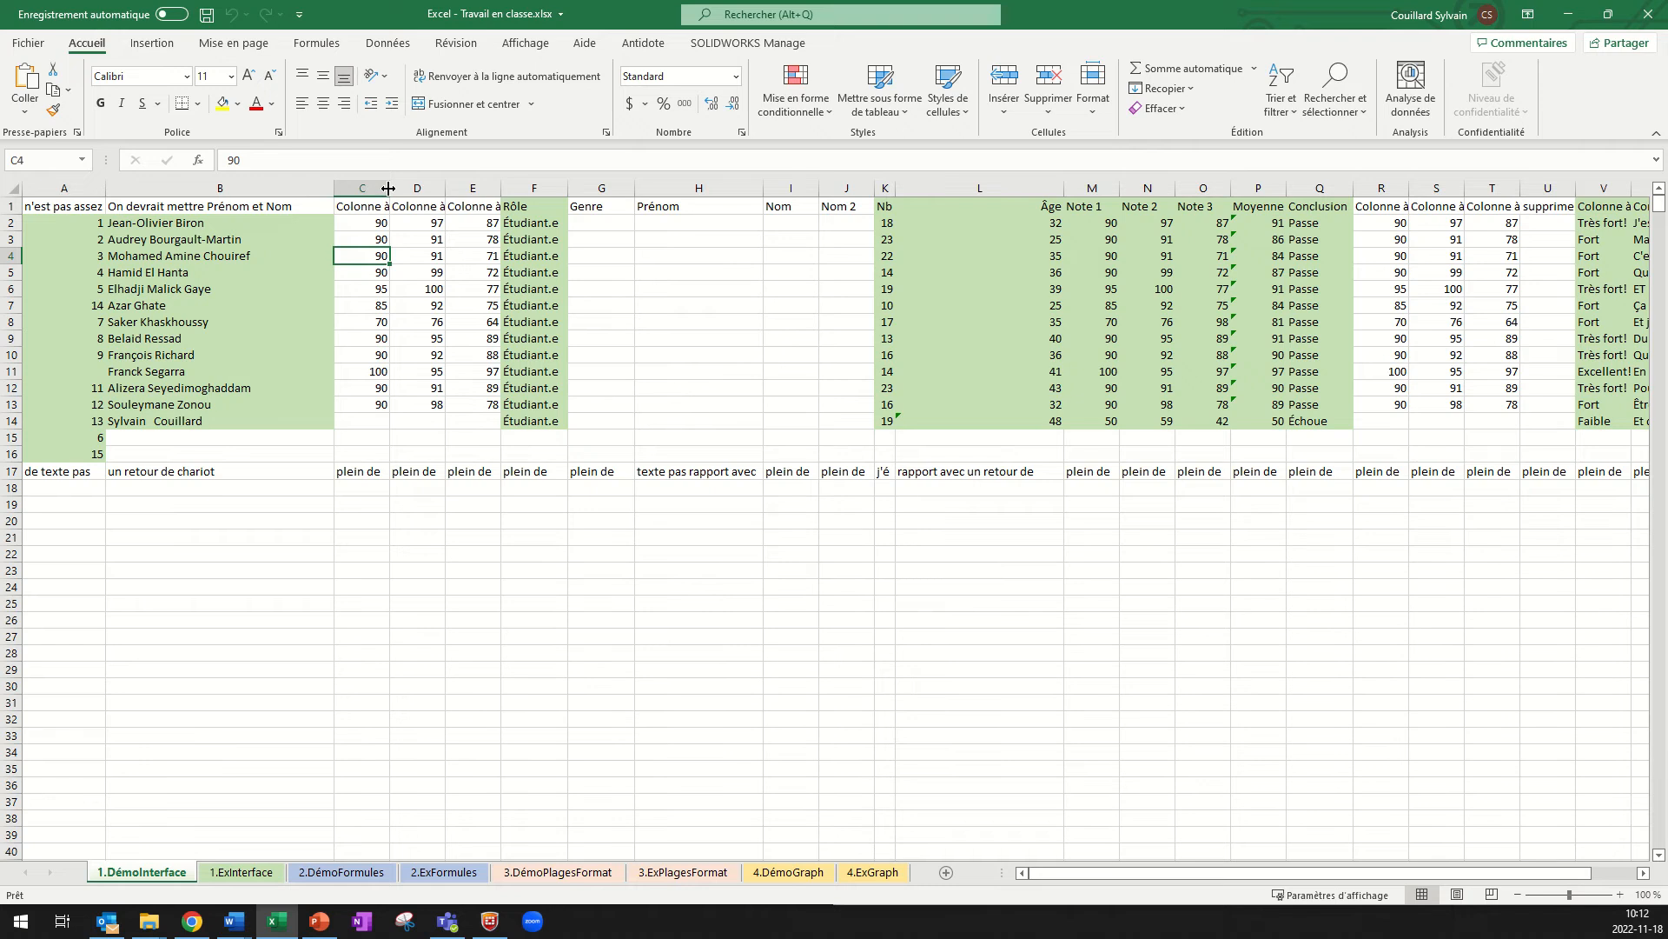
- Widen column C until its heading "Colonne à supprimer" fits, and hide the column
drag(389, 188, 478, 186)
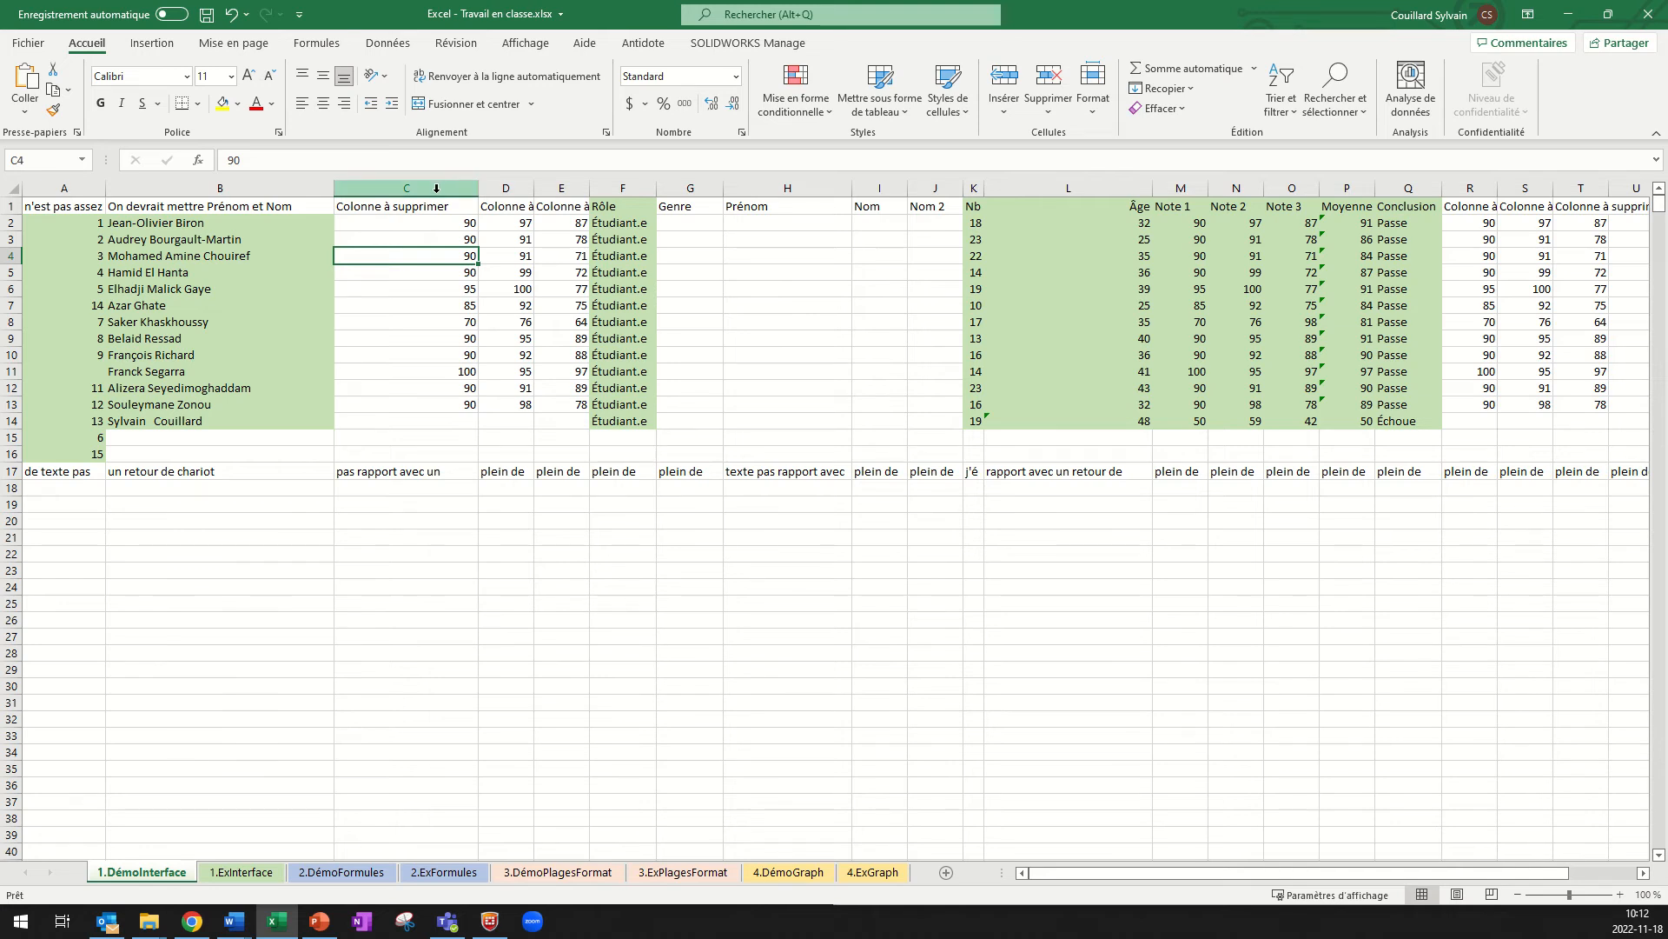
right_click(436, 187)
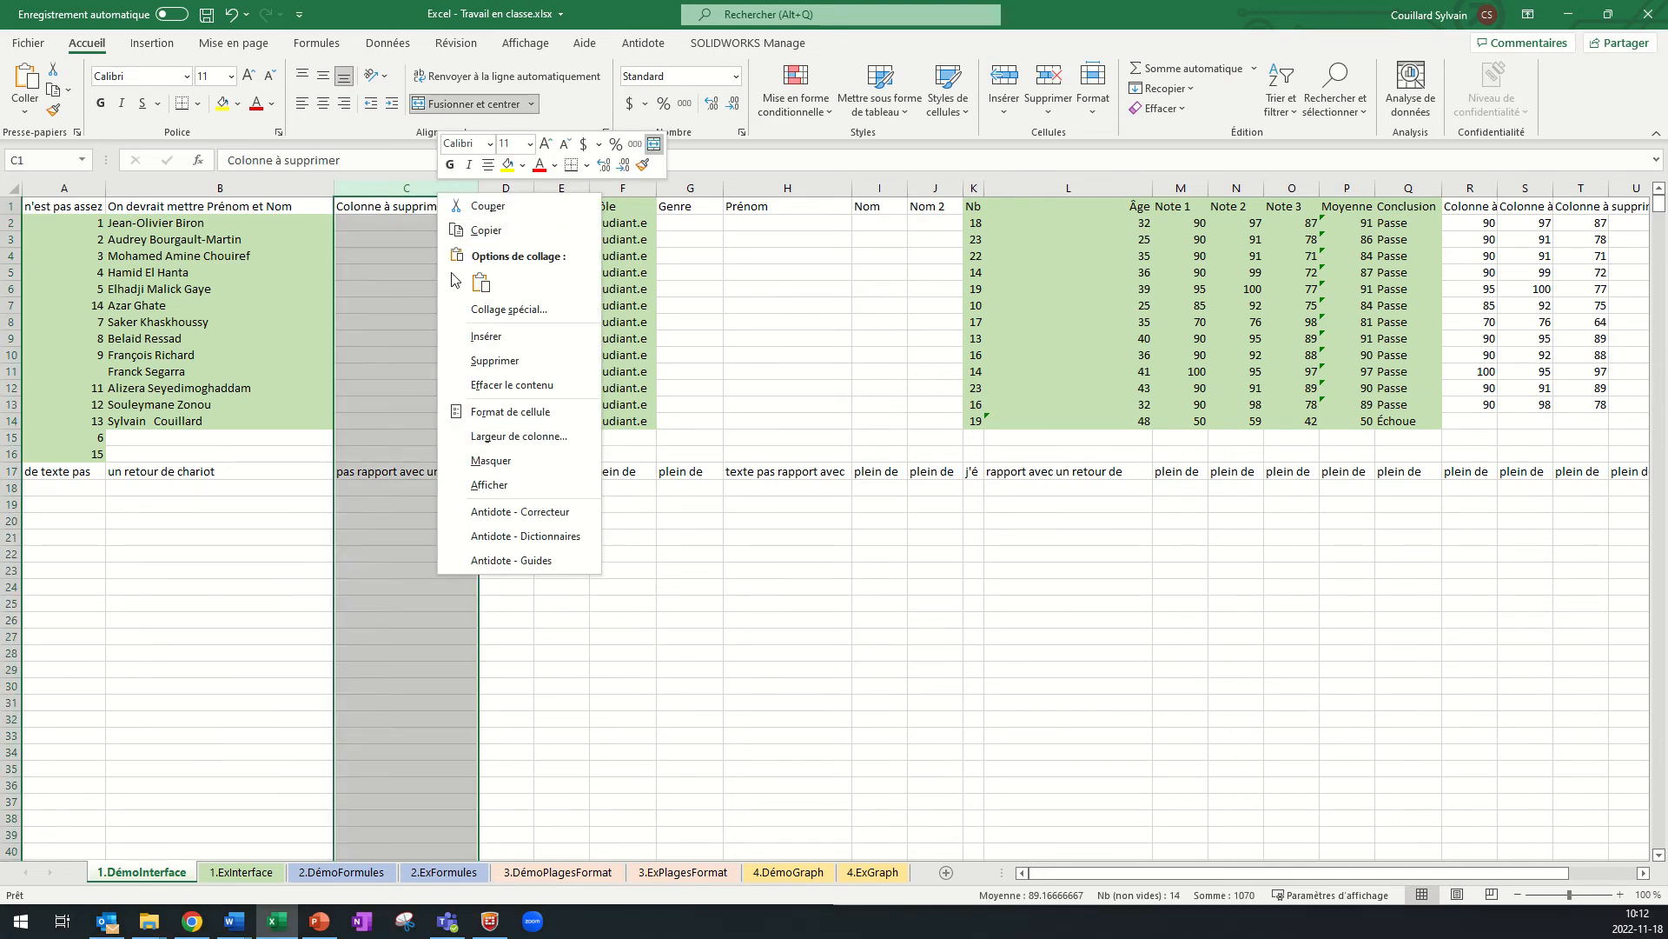
click(485, 459)
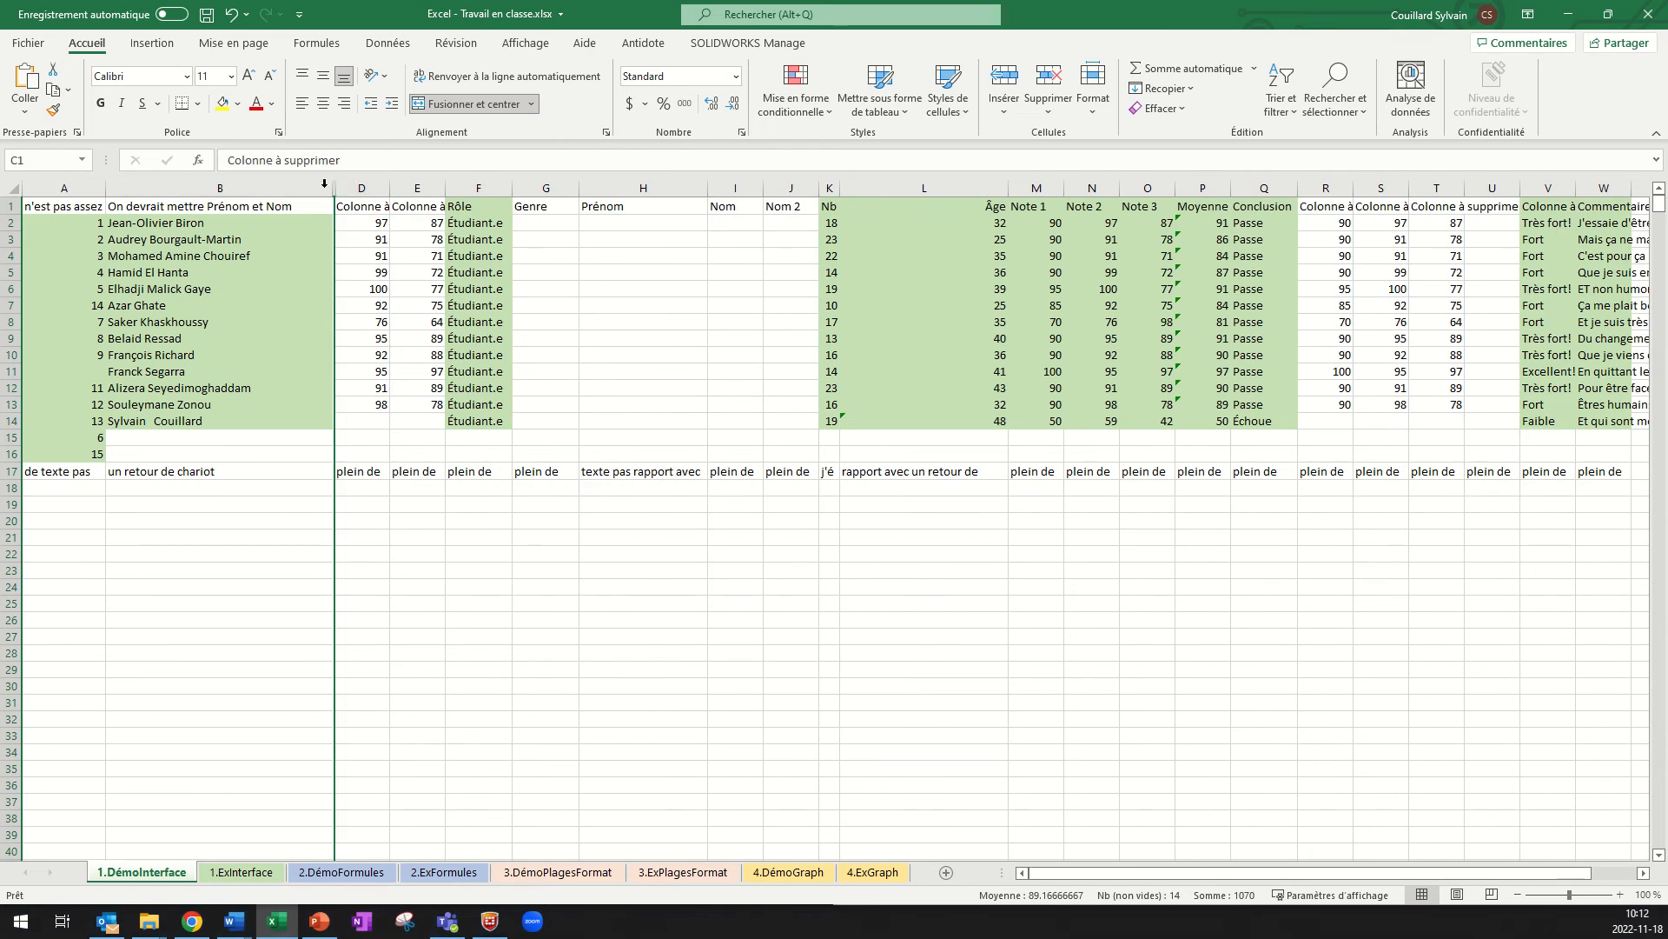
- Unhide column C between columns B and D
drag(309, 187, 352, 186)
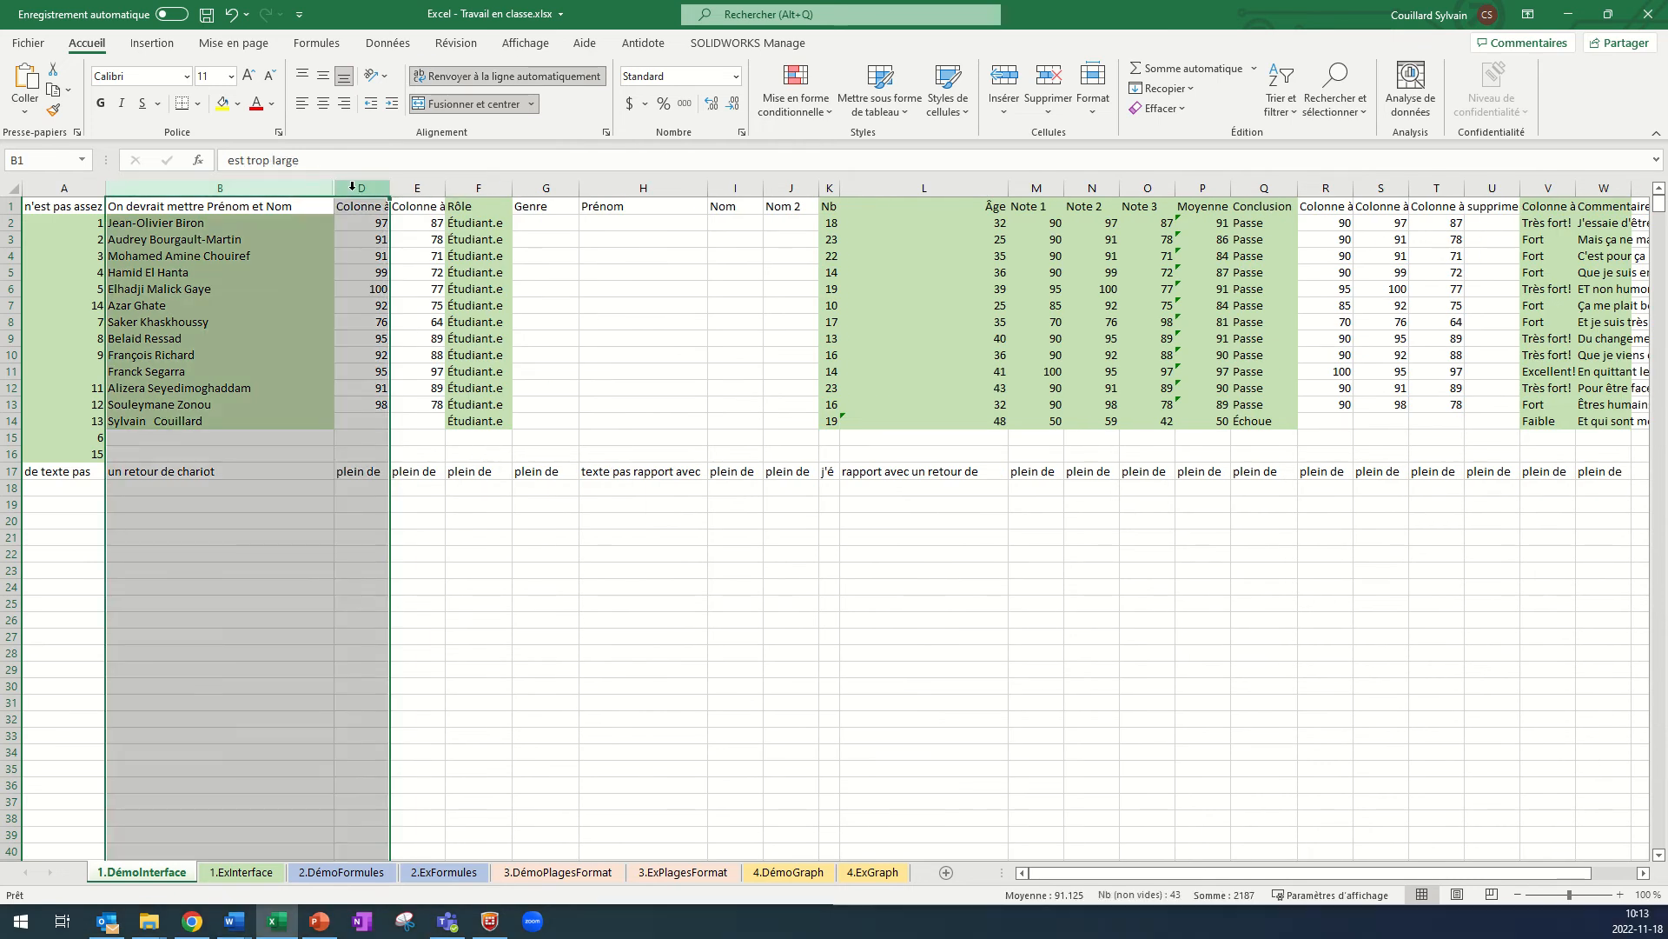
right_click(352, 186)
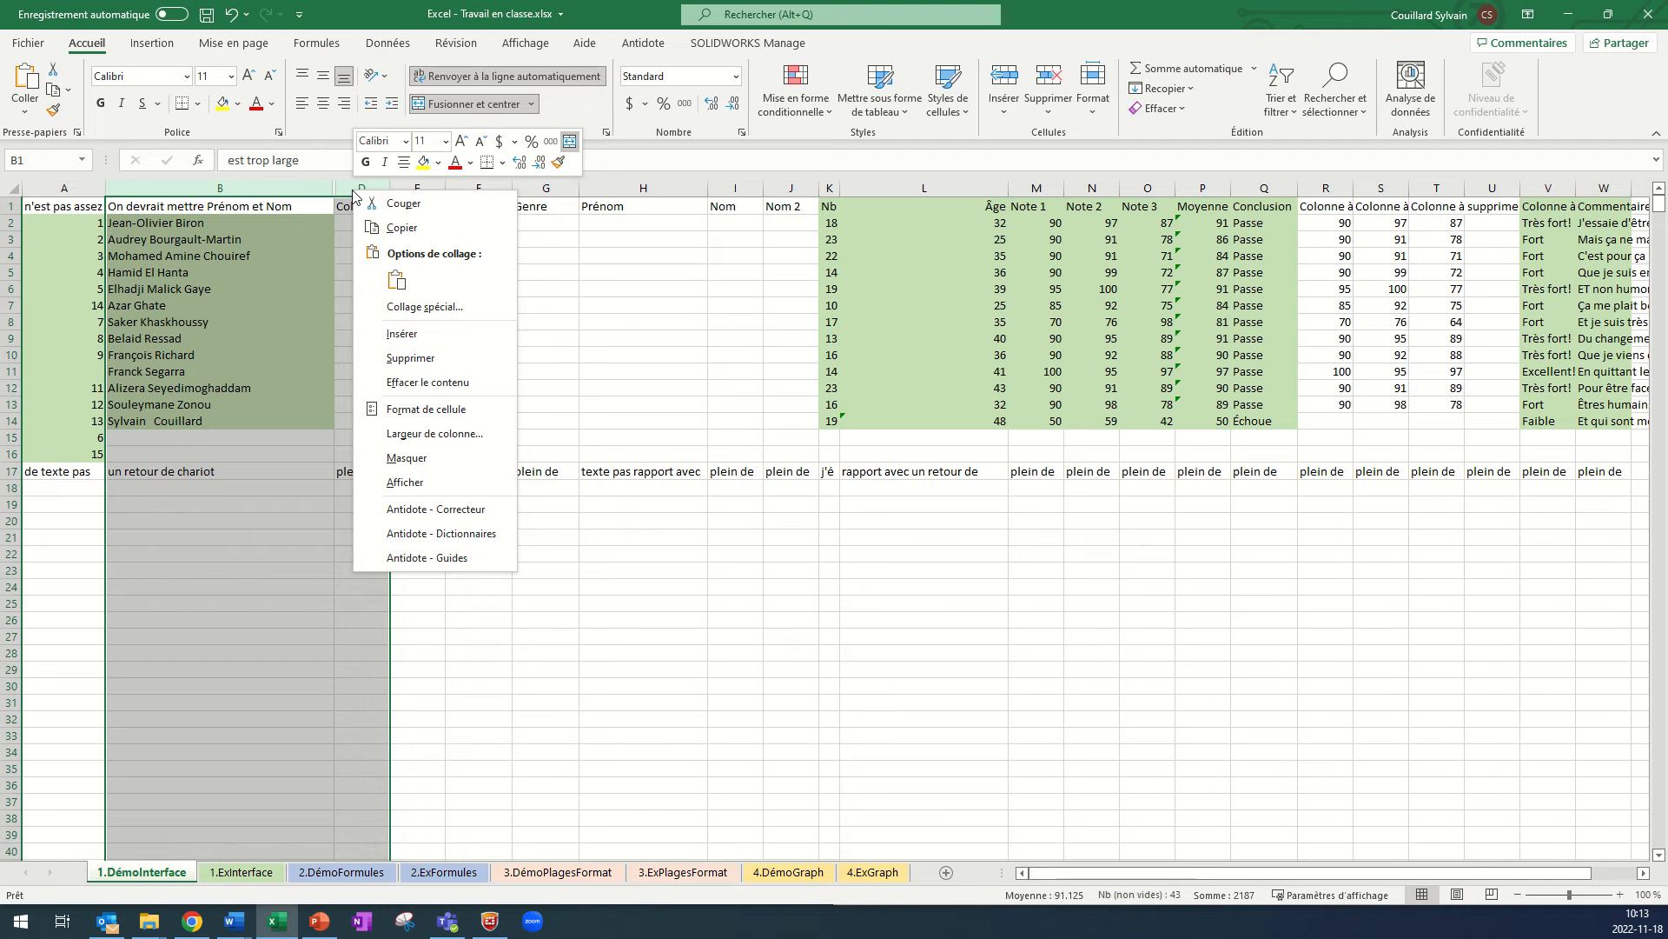
click(405, 483)
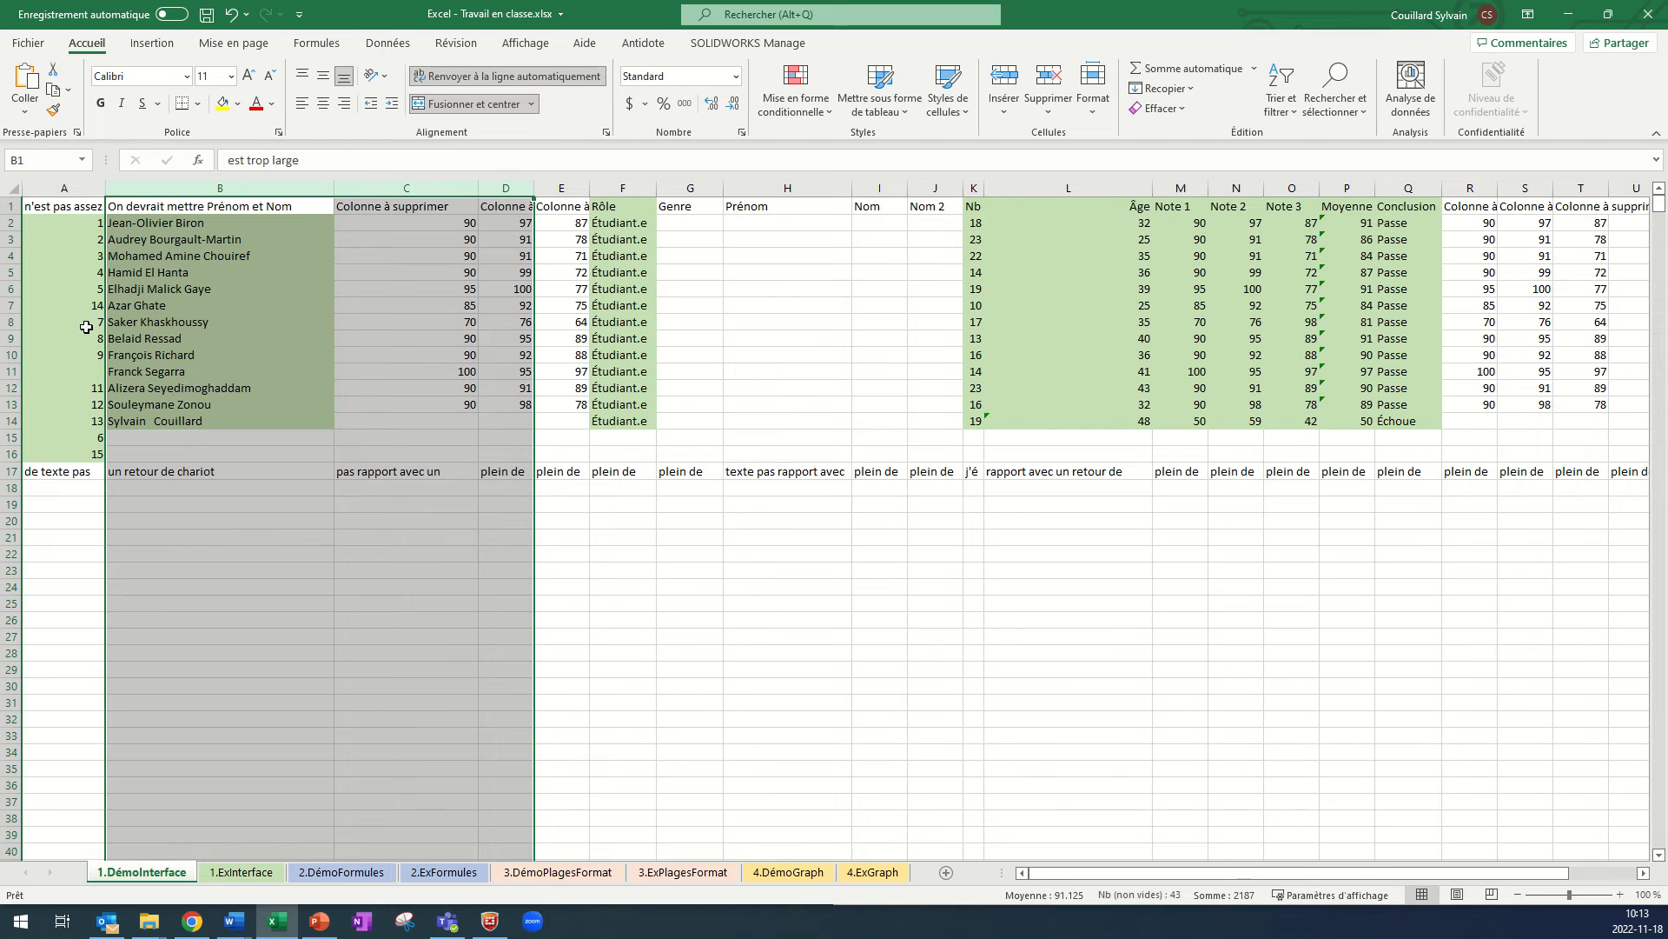
- Open the contents of cell A1 to view its full text in place, and leave the cell without editing it
click(64, 209)
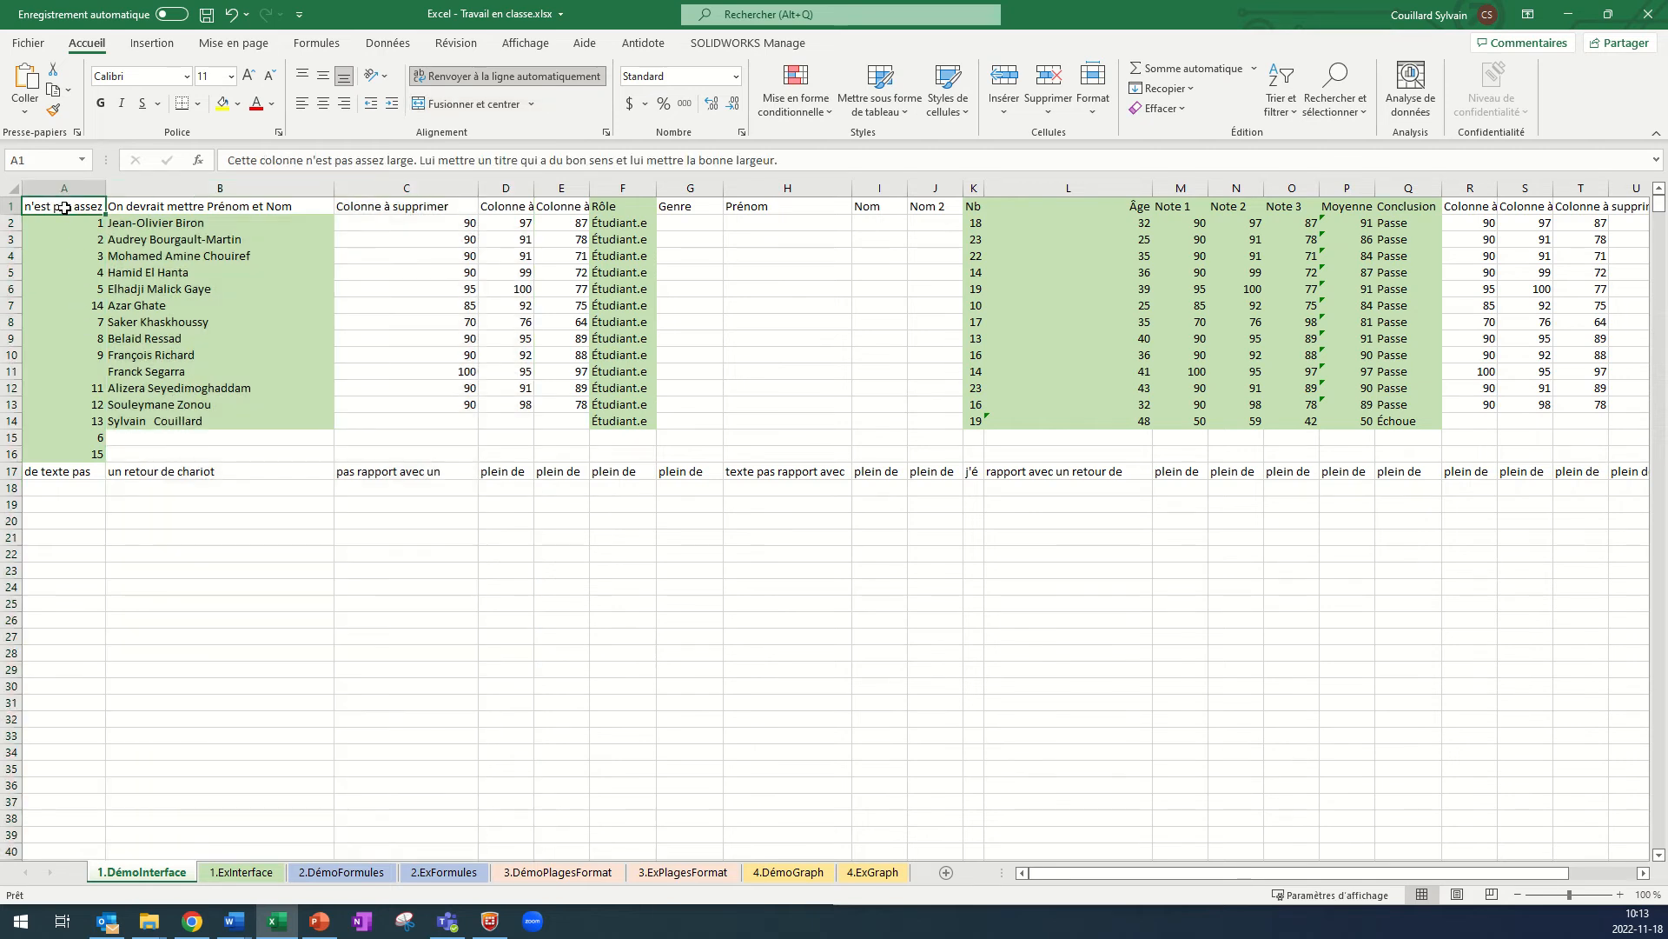
double_click(64, 209)
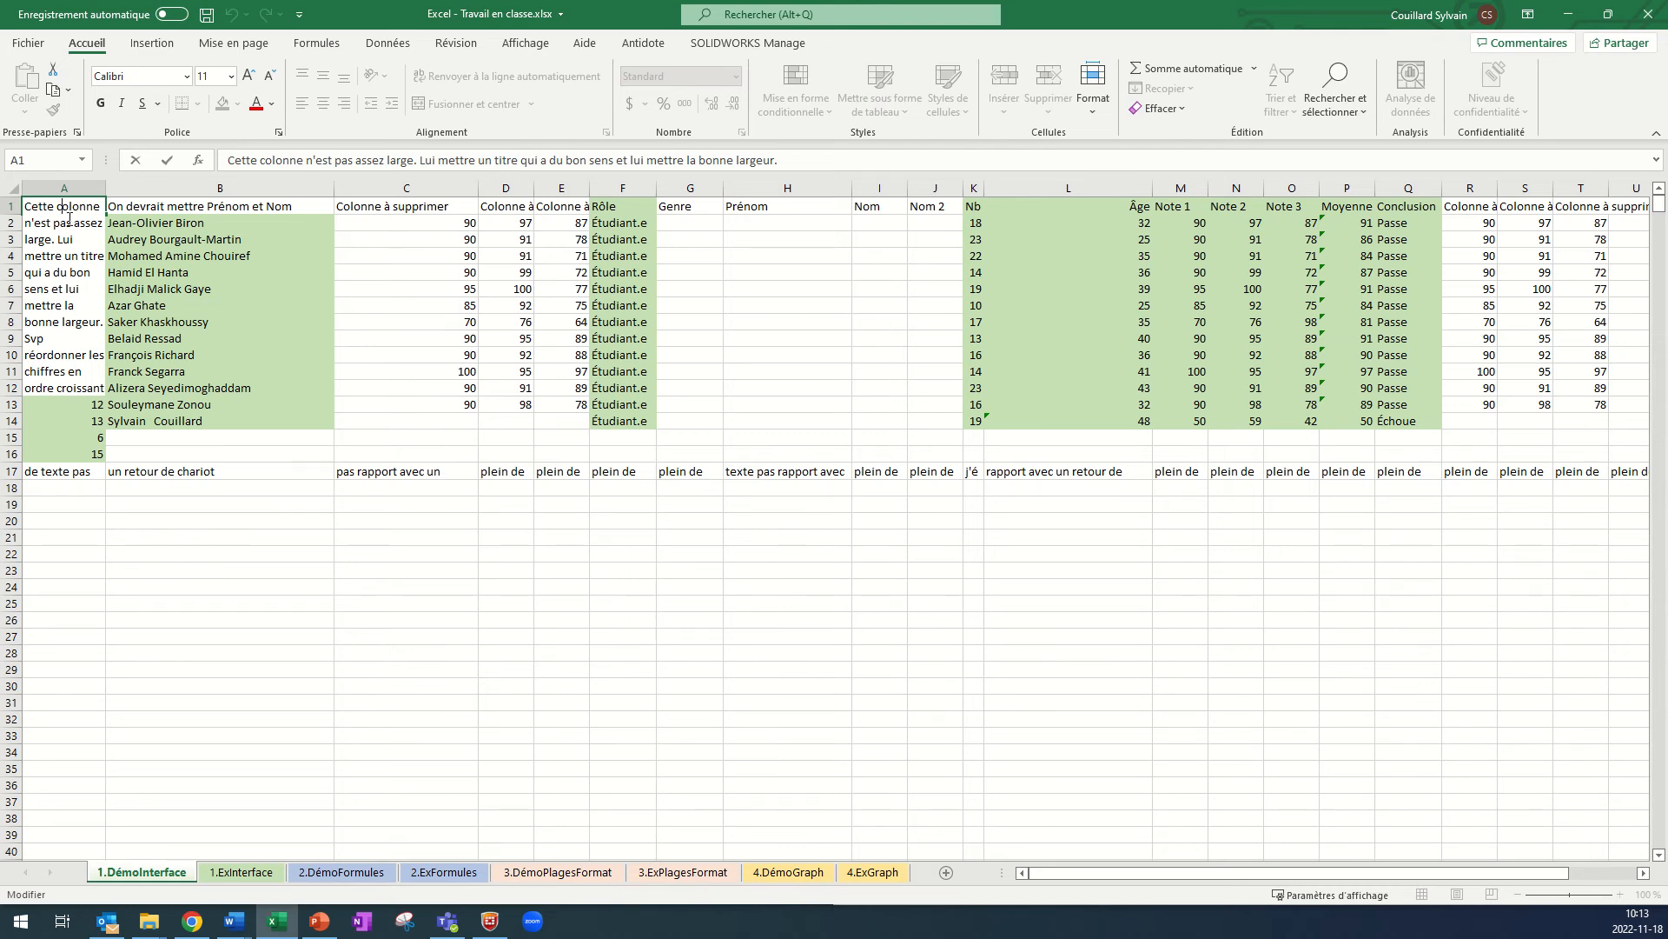
key(Escape)
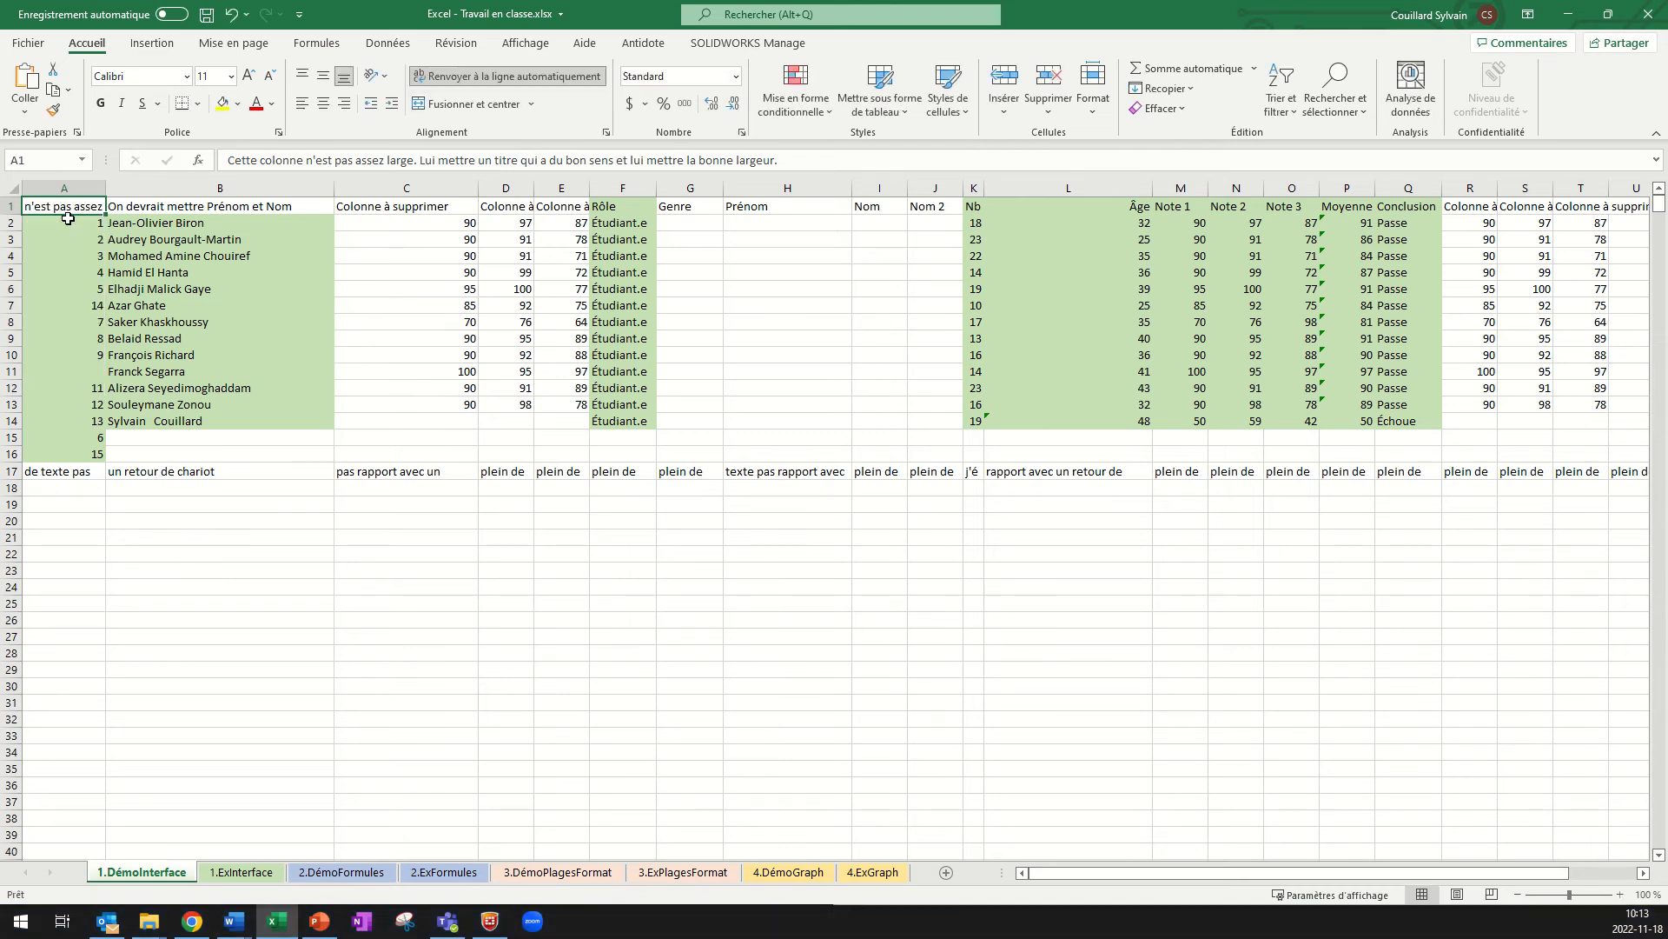
- Move the active cell from A1 down to A4, across to column C, and back to A1
key(Down)
key(Down)
key(Down)
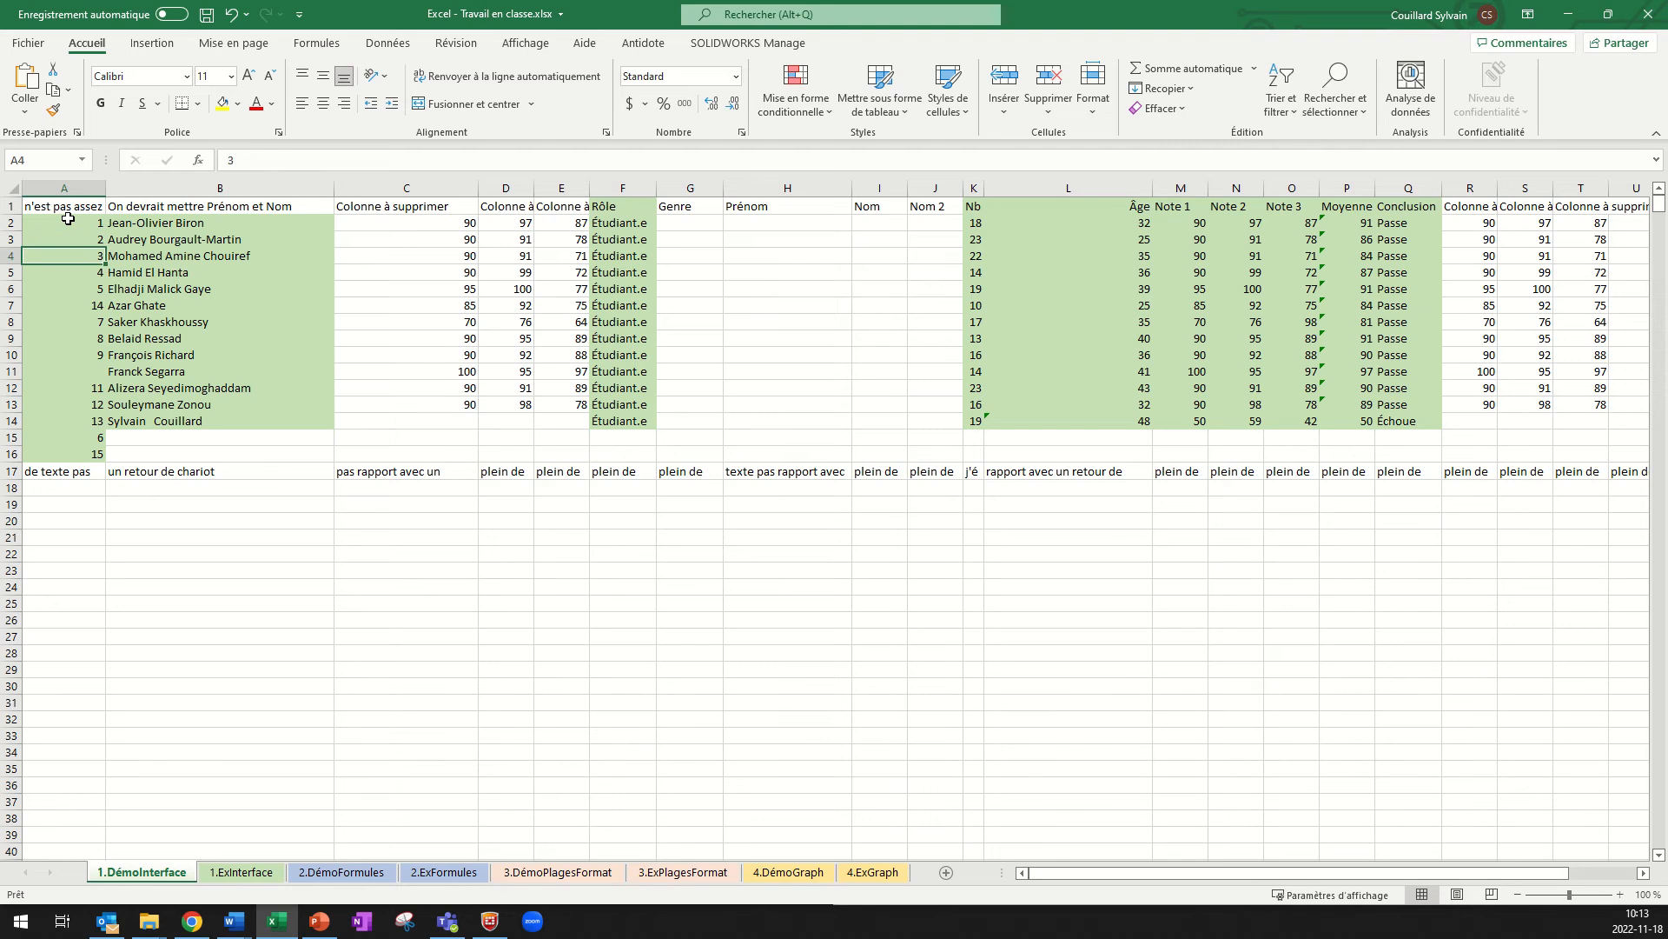
key(Right)
key(Right)
key(Up)
key(Up)
key(Up)
key(Up)
key(Up)
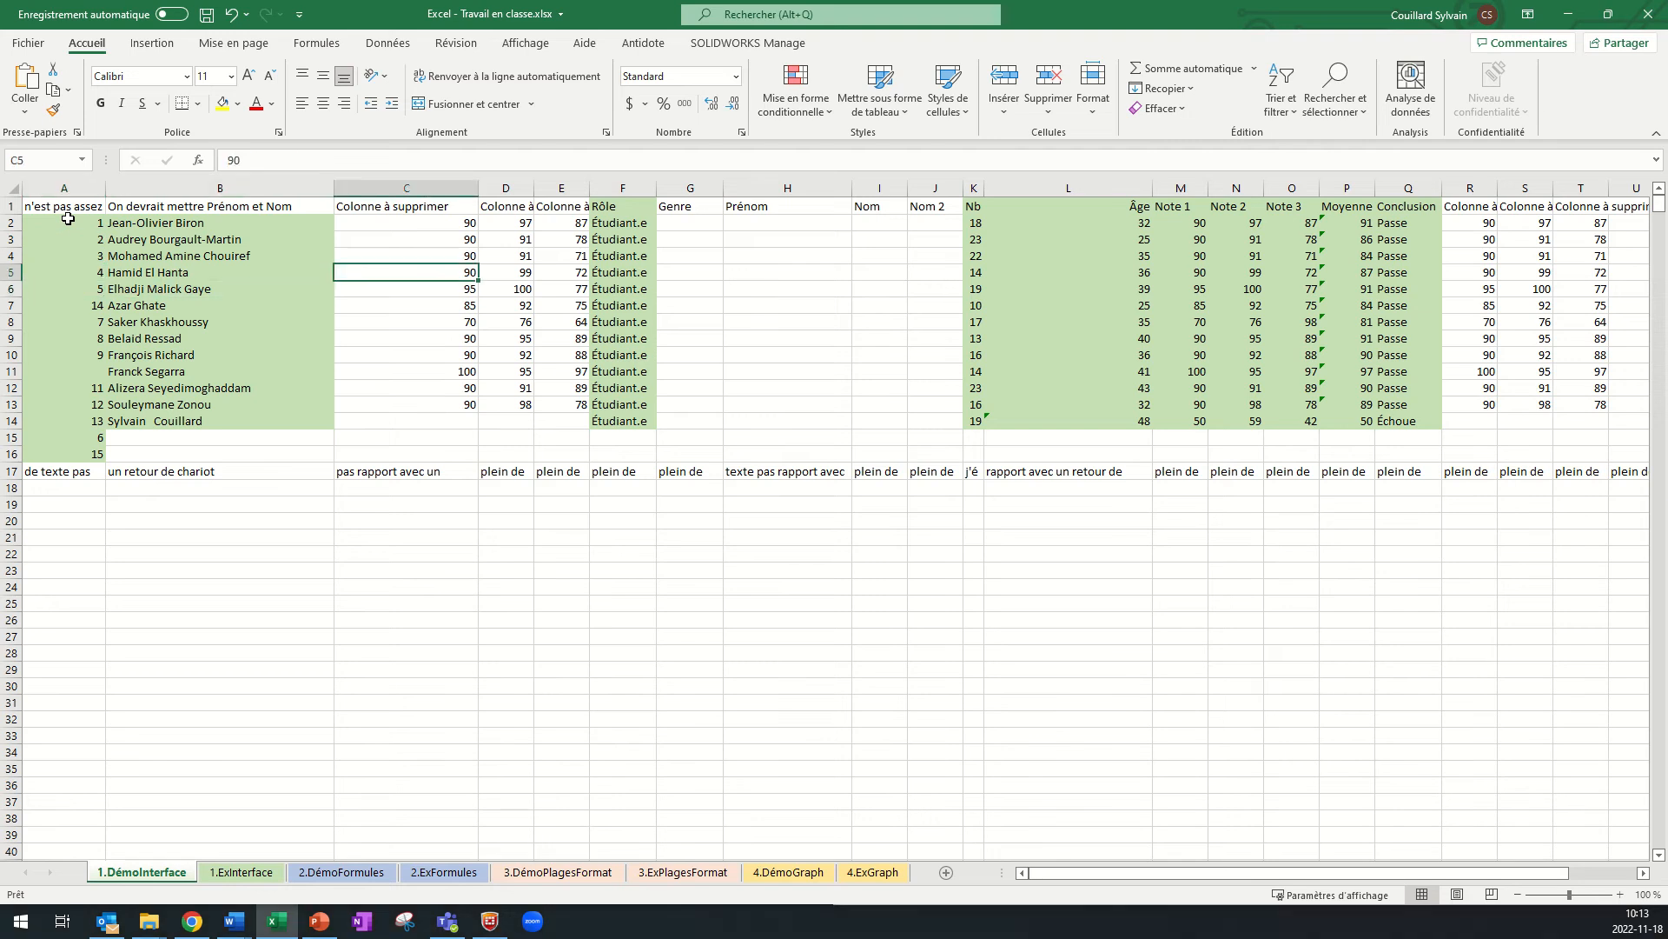
key(Left)
key(Left)
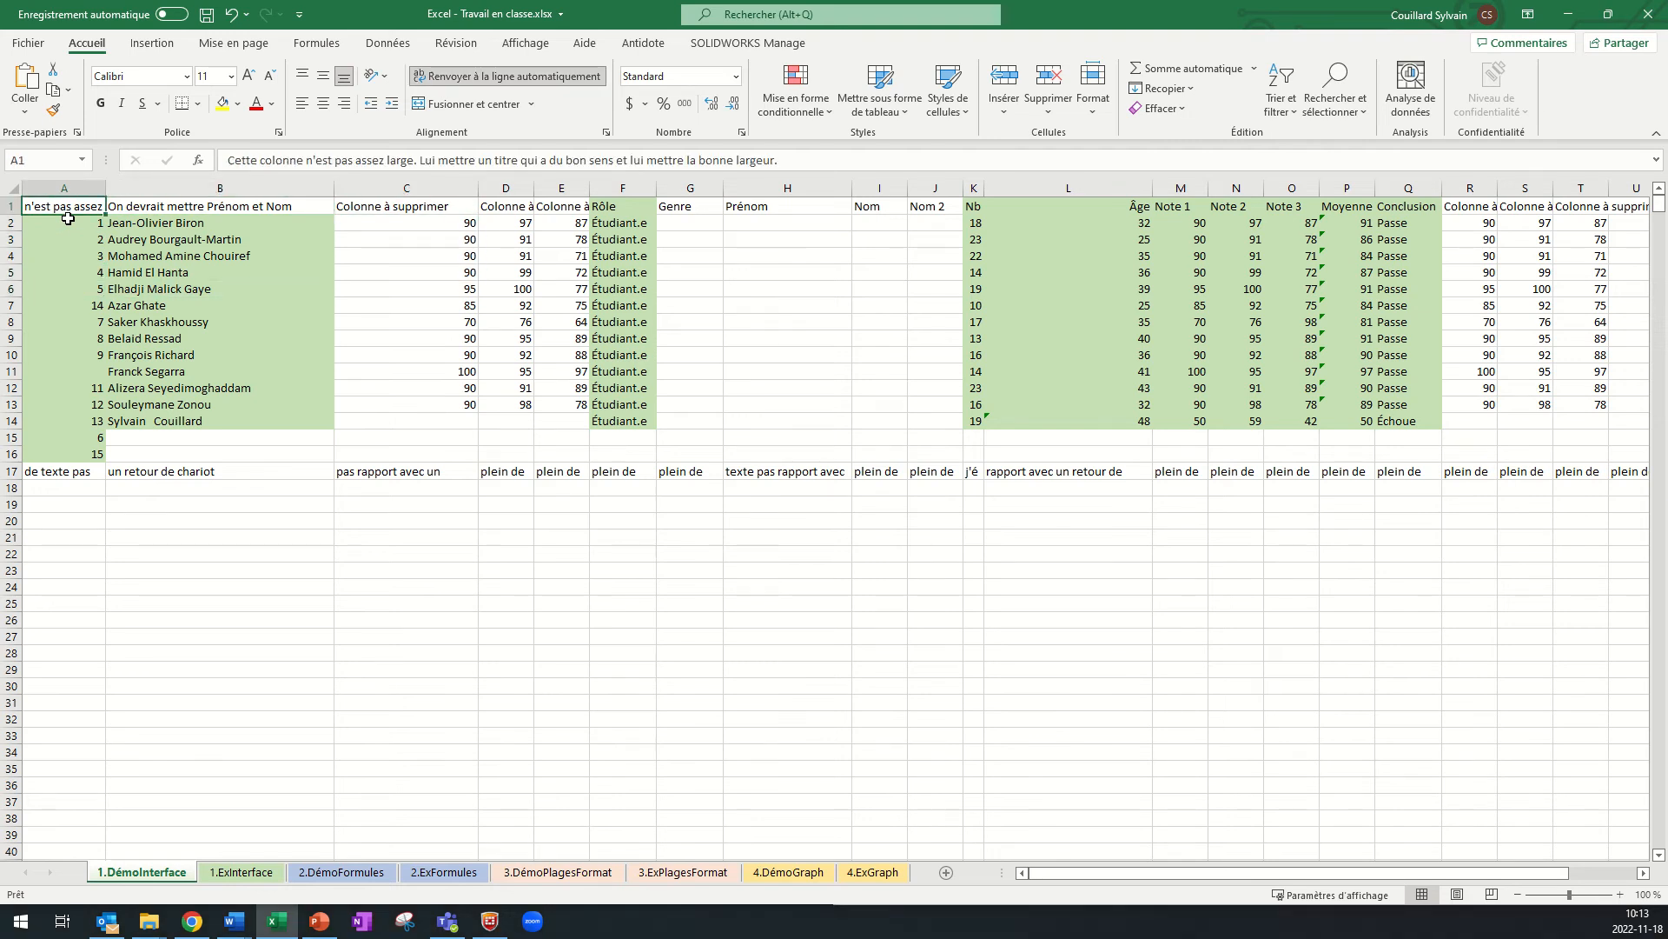
- Bring the "Une longue liste d'items" list in column AA into view
drag(1049, 875, 1145, 877)
click(1644, 873)
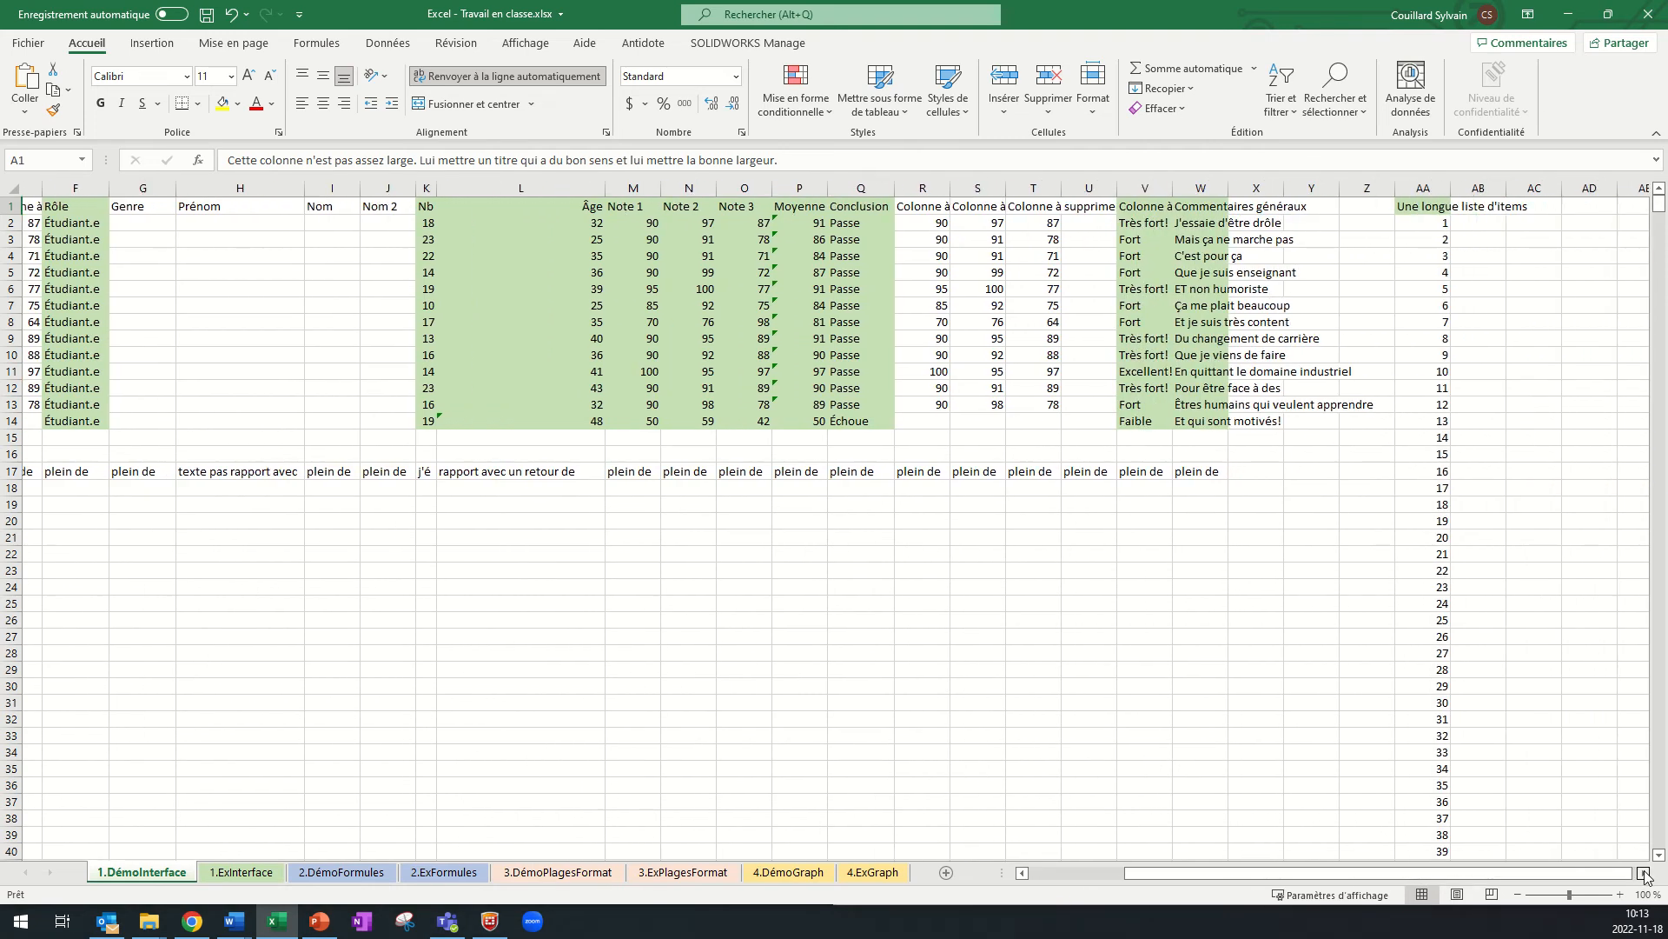
drag(1644, 874, 1644, 873)
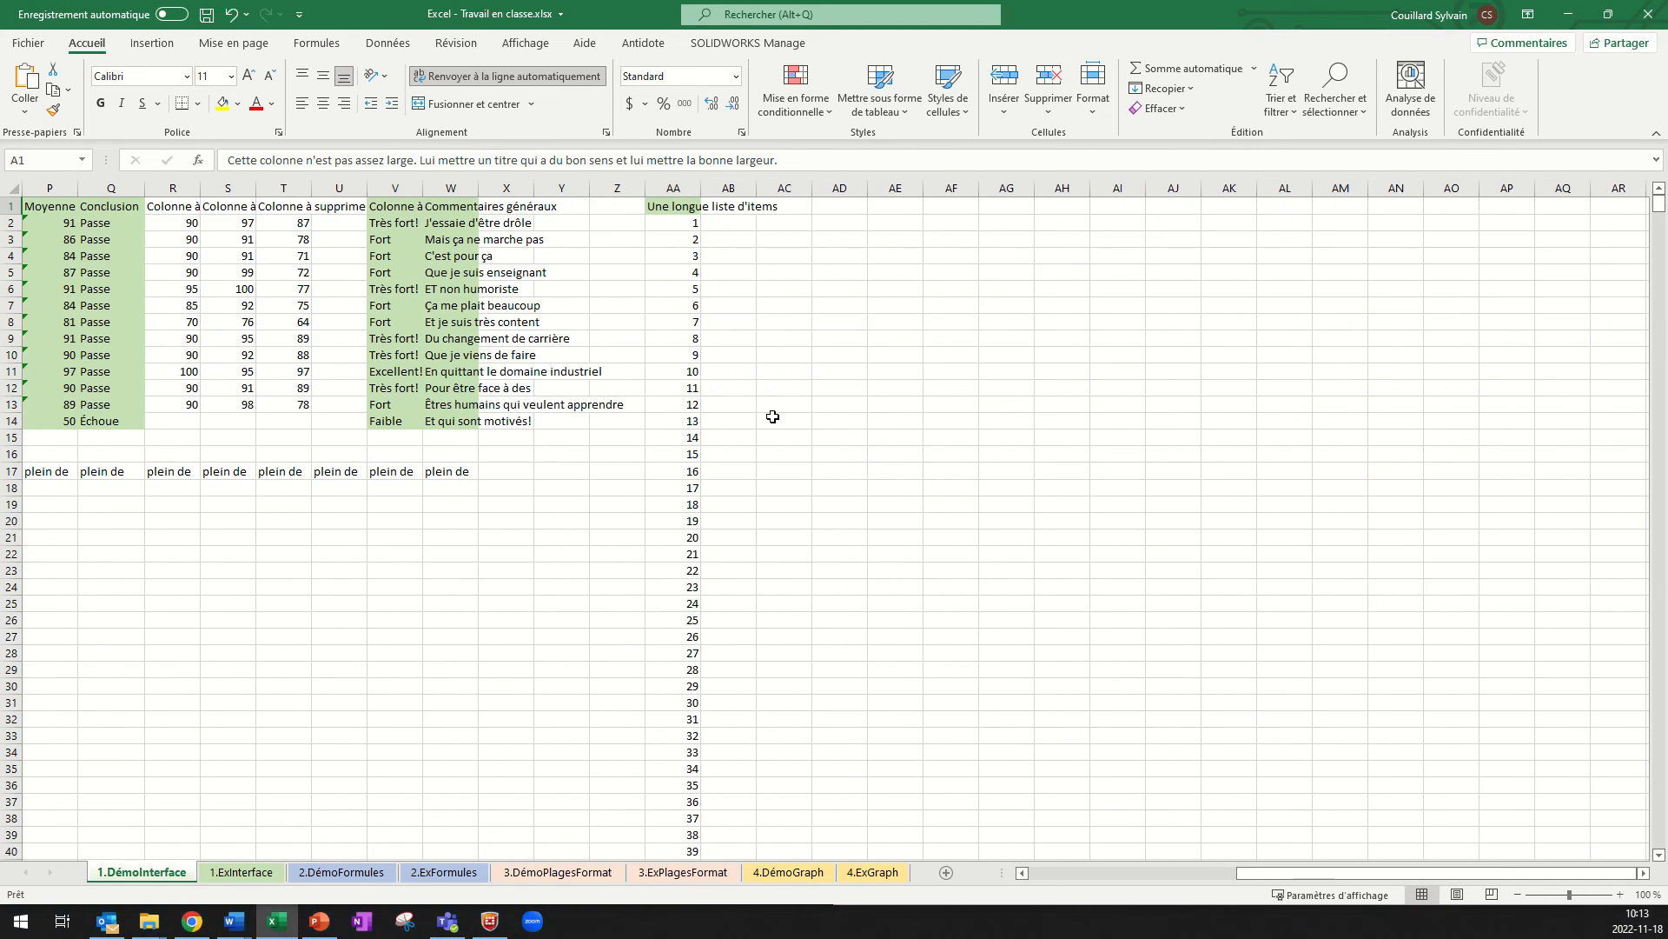
- Look through the long list of items in column AA, from its title in AA1 past row 150, and return to the top
click(683, 212)
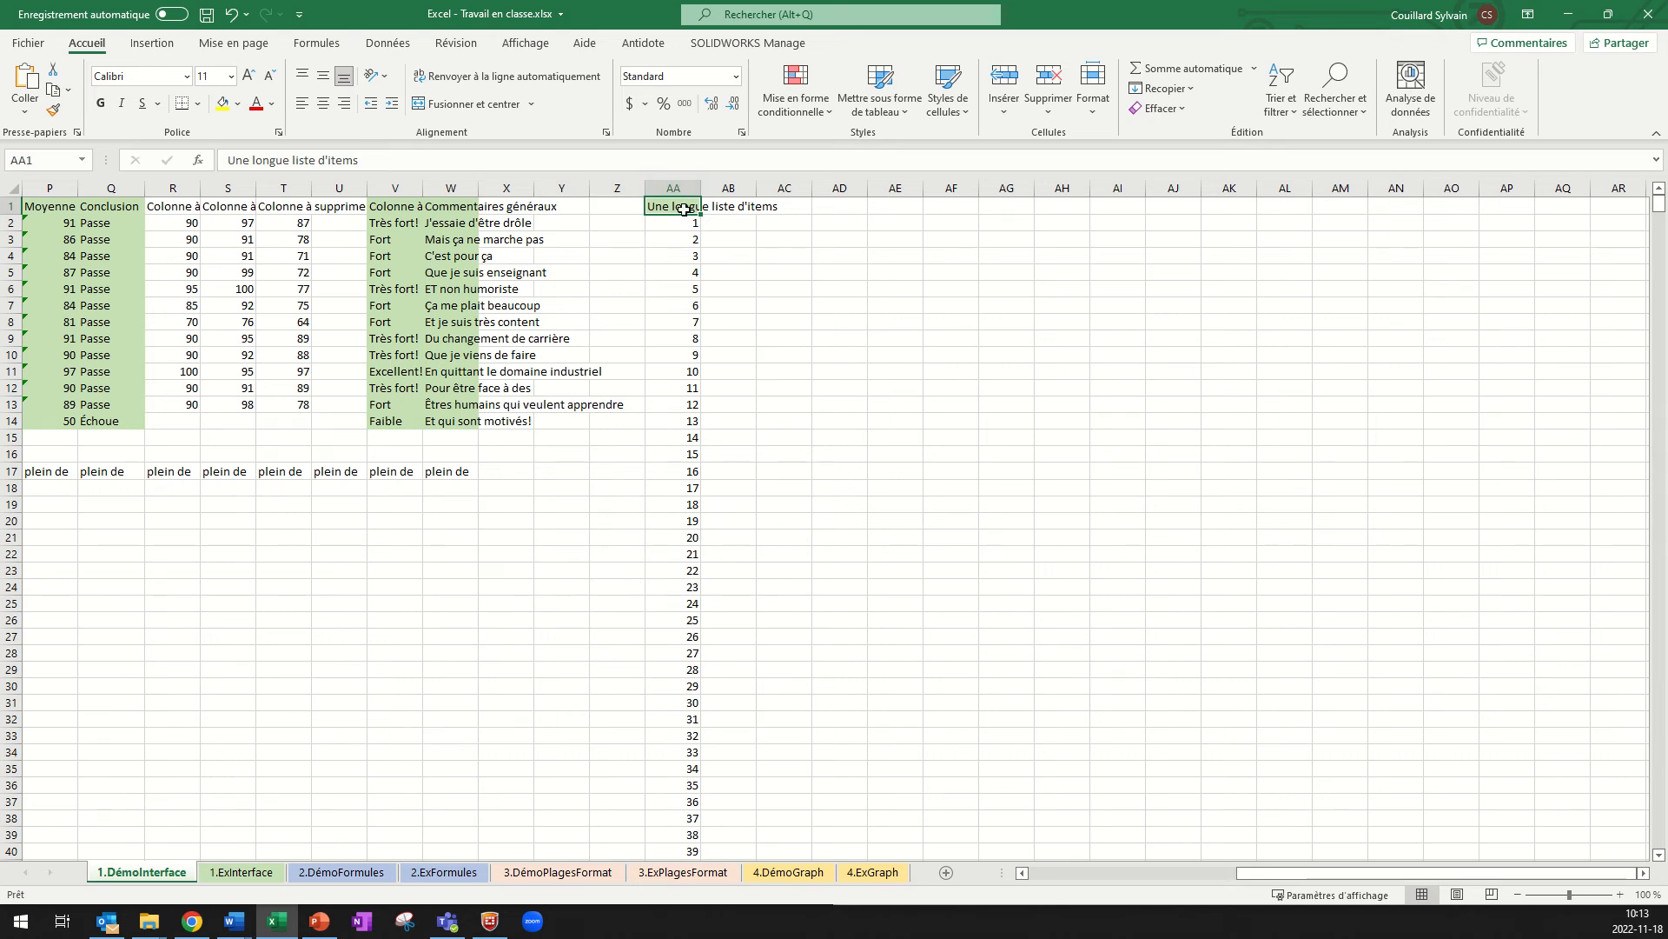
click(47, 159)
key(Escape)
click(682, 254)
scroll(682, 274, down, 8)
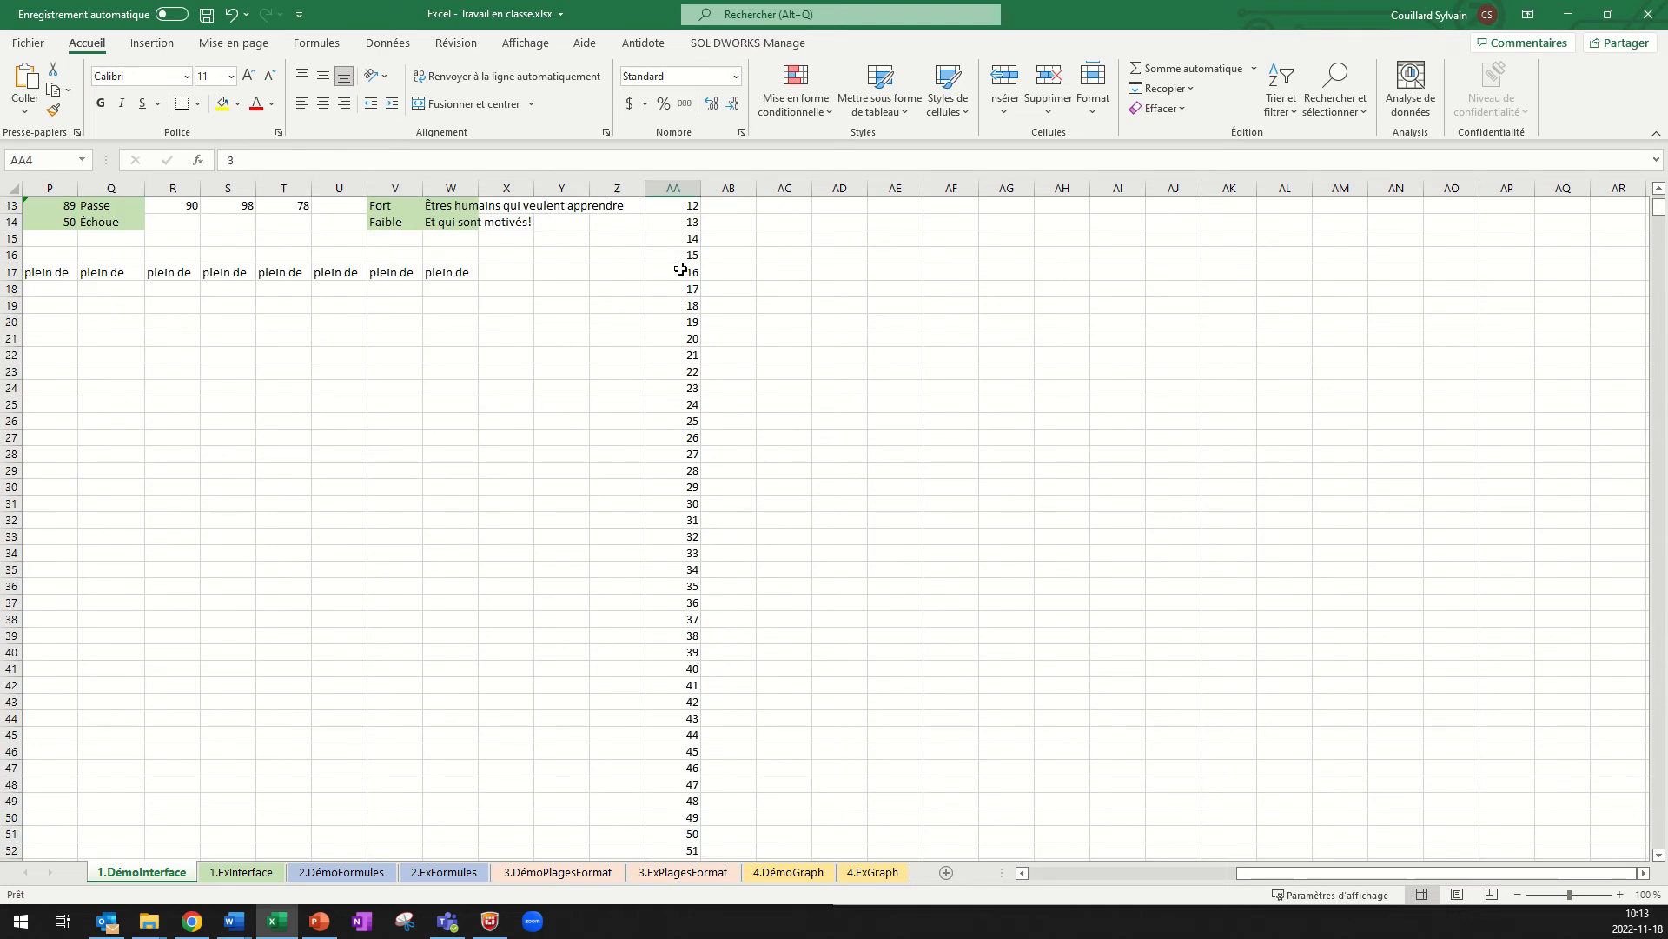
scroll(682, 274, down, 12)
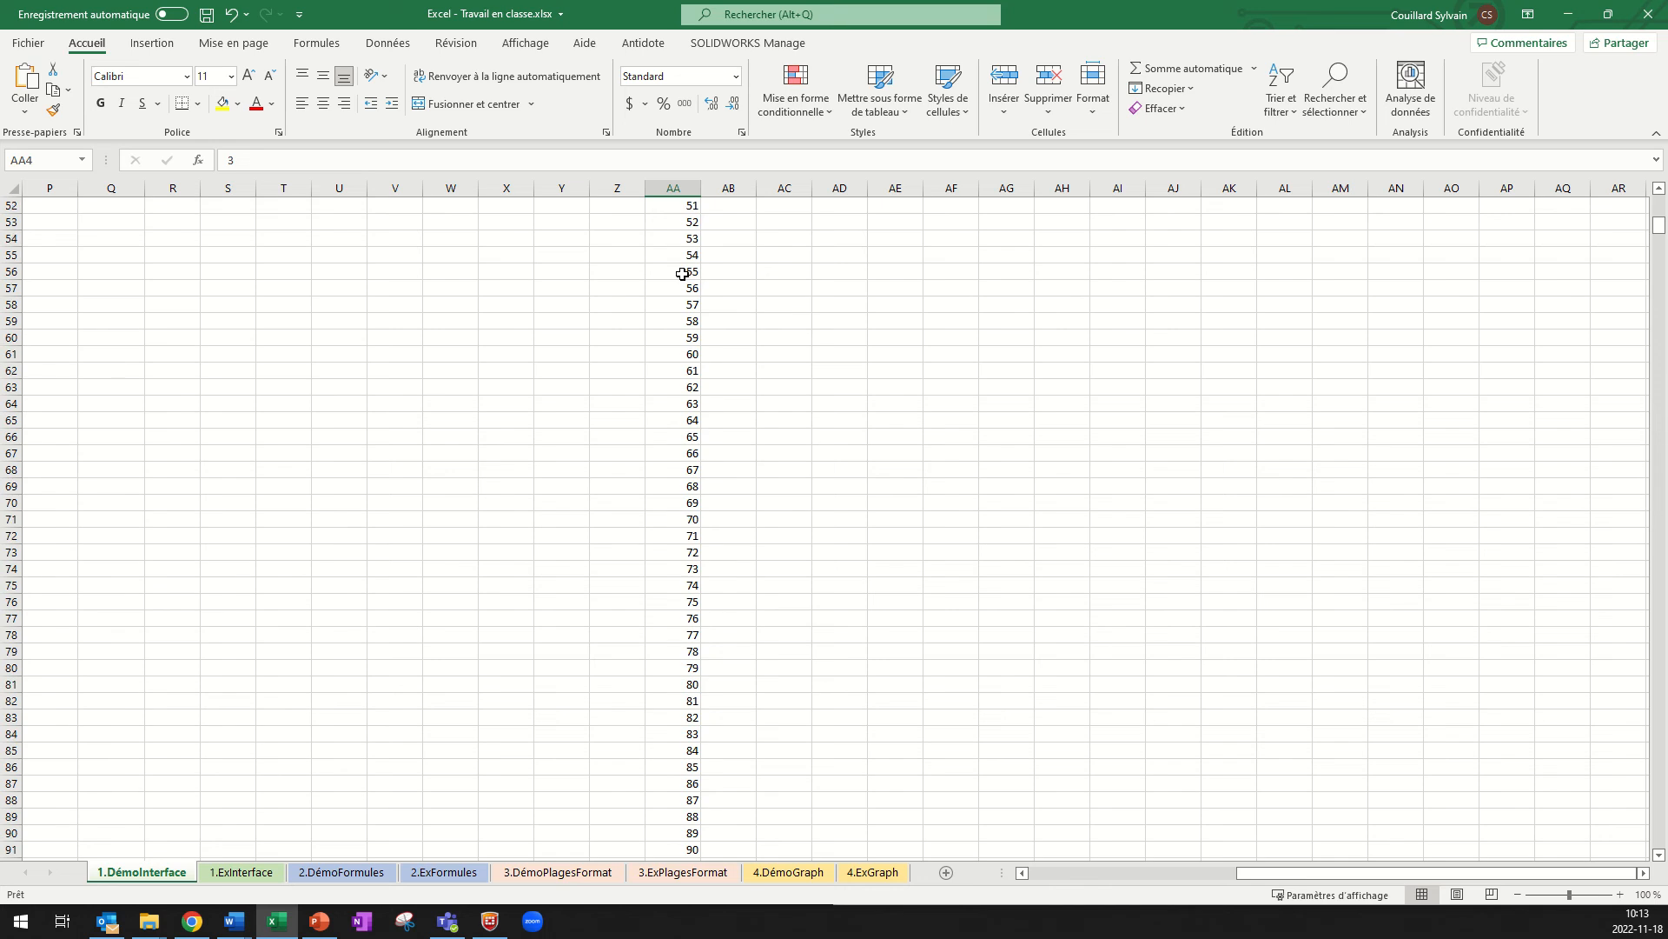
scroll(682, 279, down, 17)
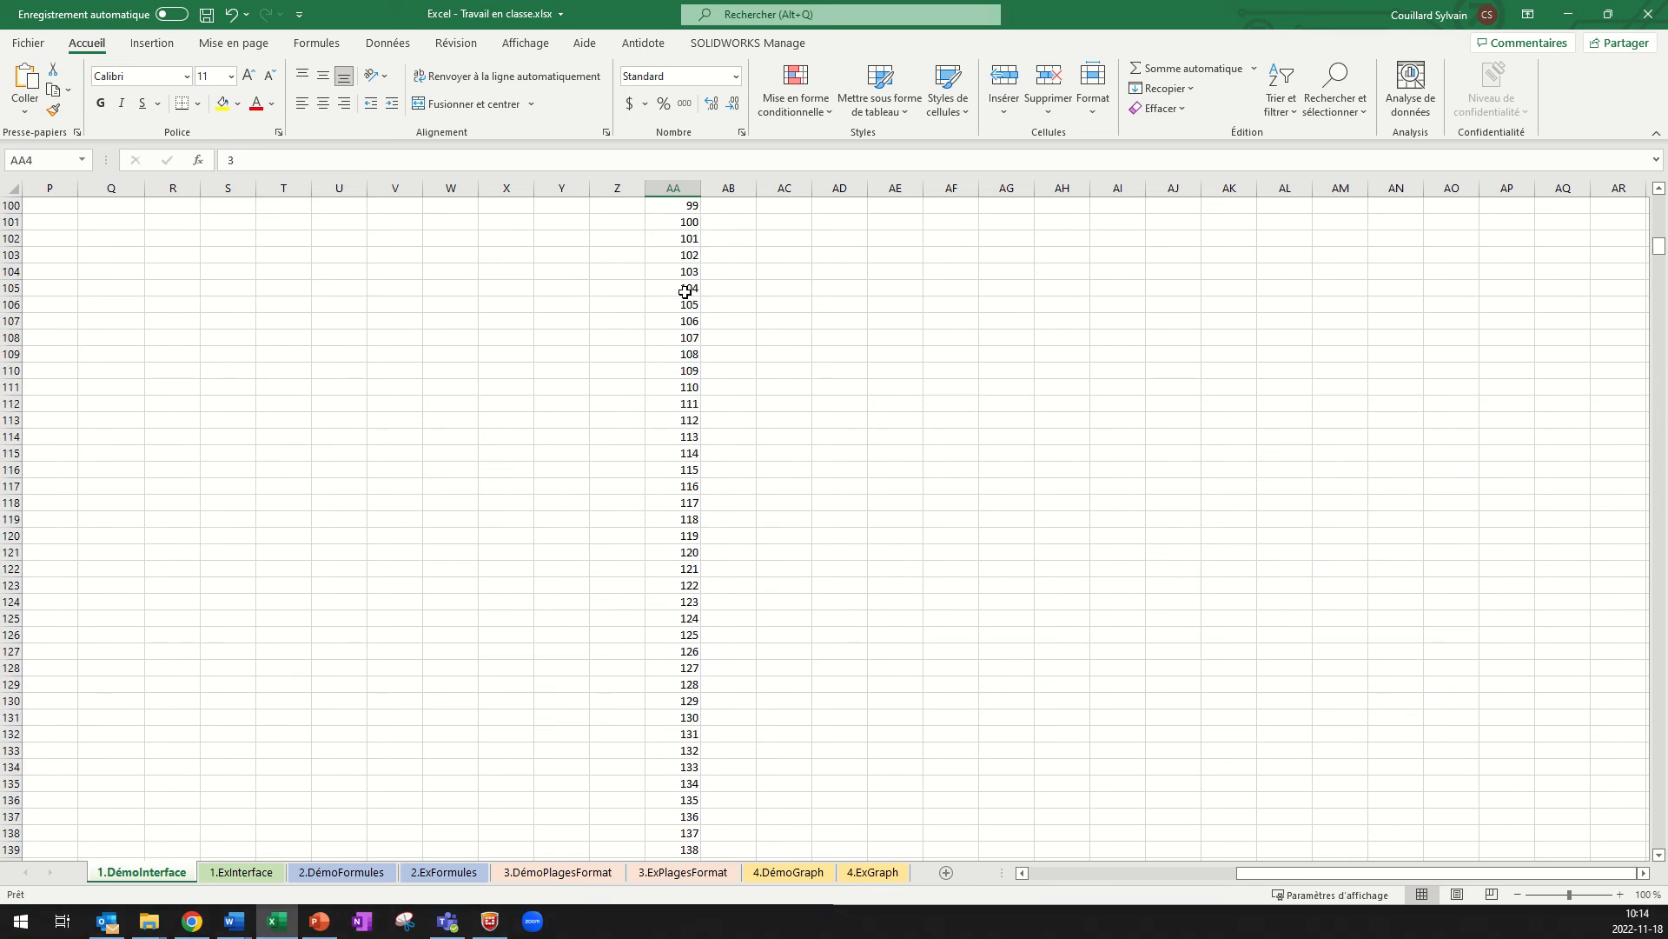
scroll(686, 296, down, 13)
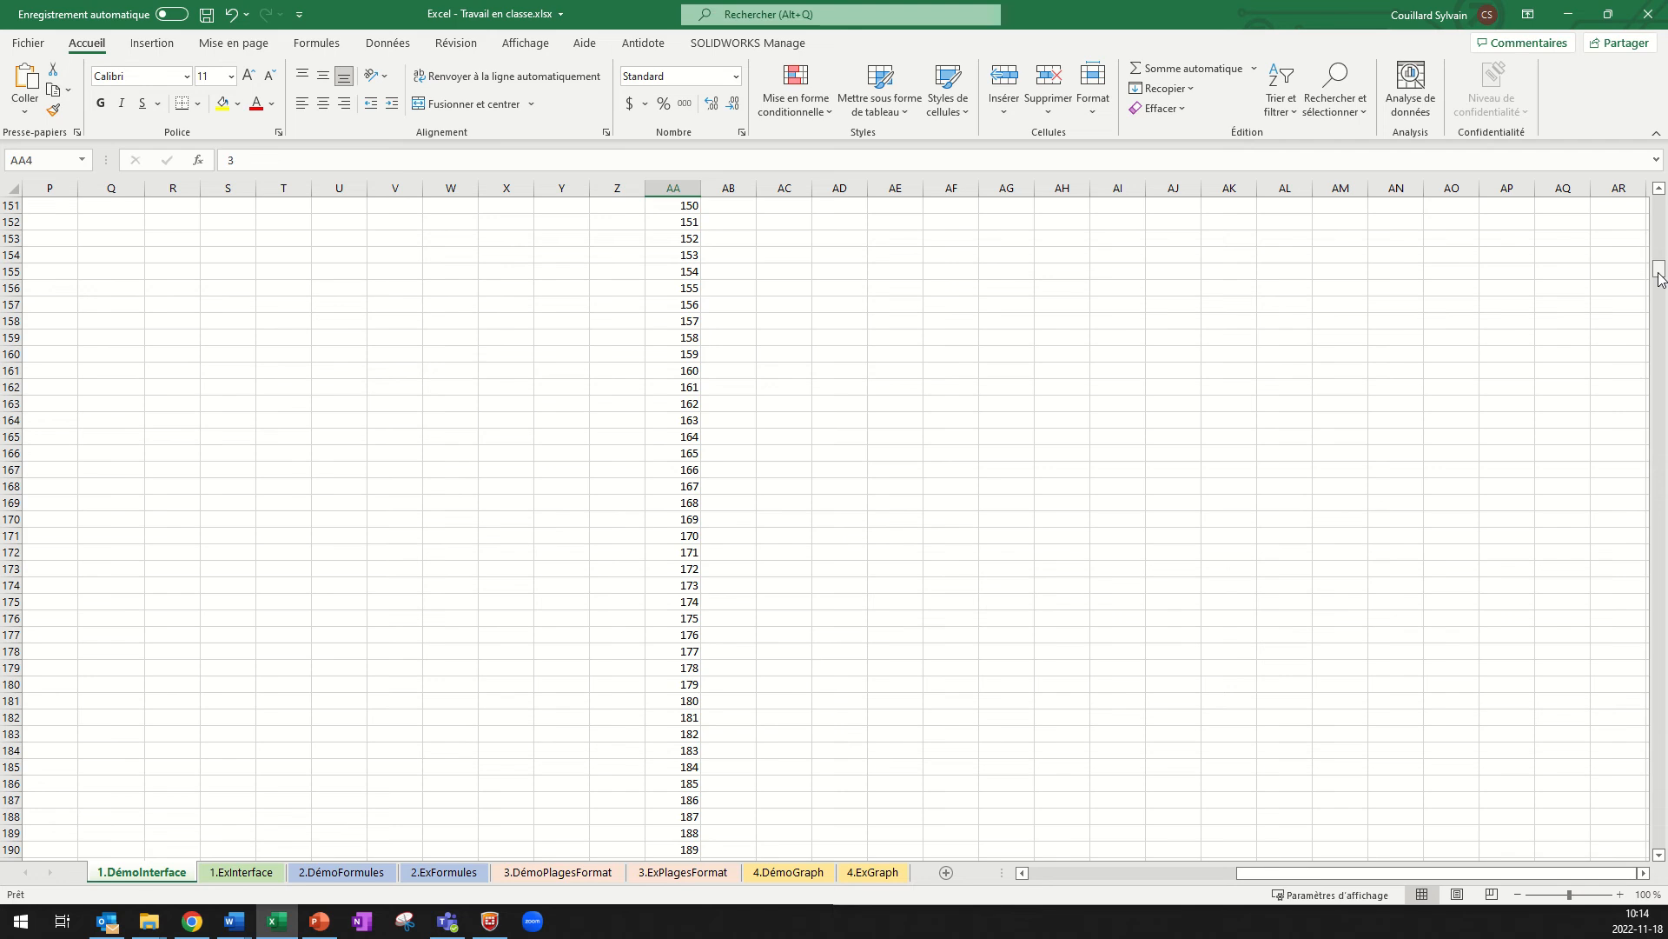
drag(1660, 278, 1661, 203)
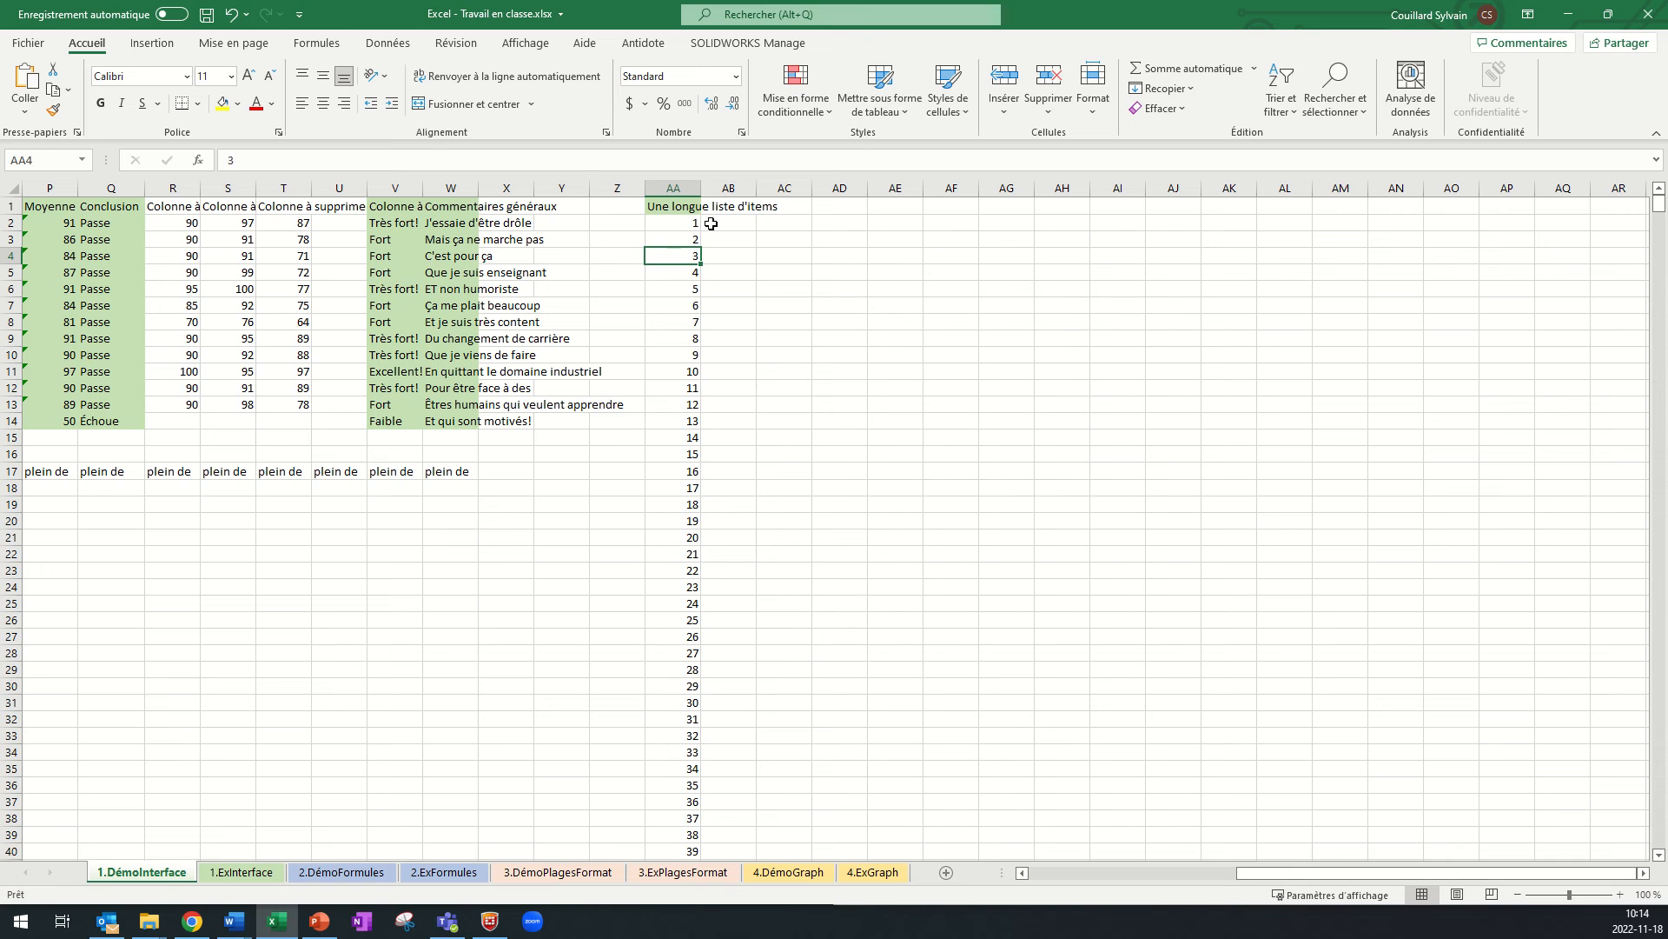
- Jump from AA1 straight to the last filled cell of column AA, and move four cells below it to AA1505
click(687, 208)
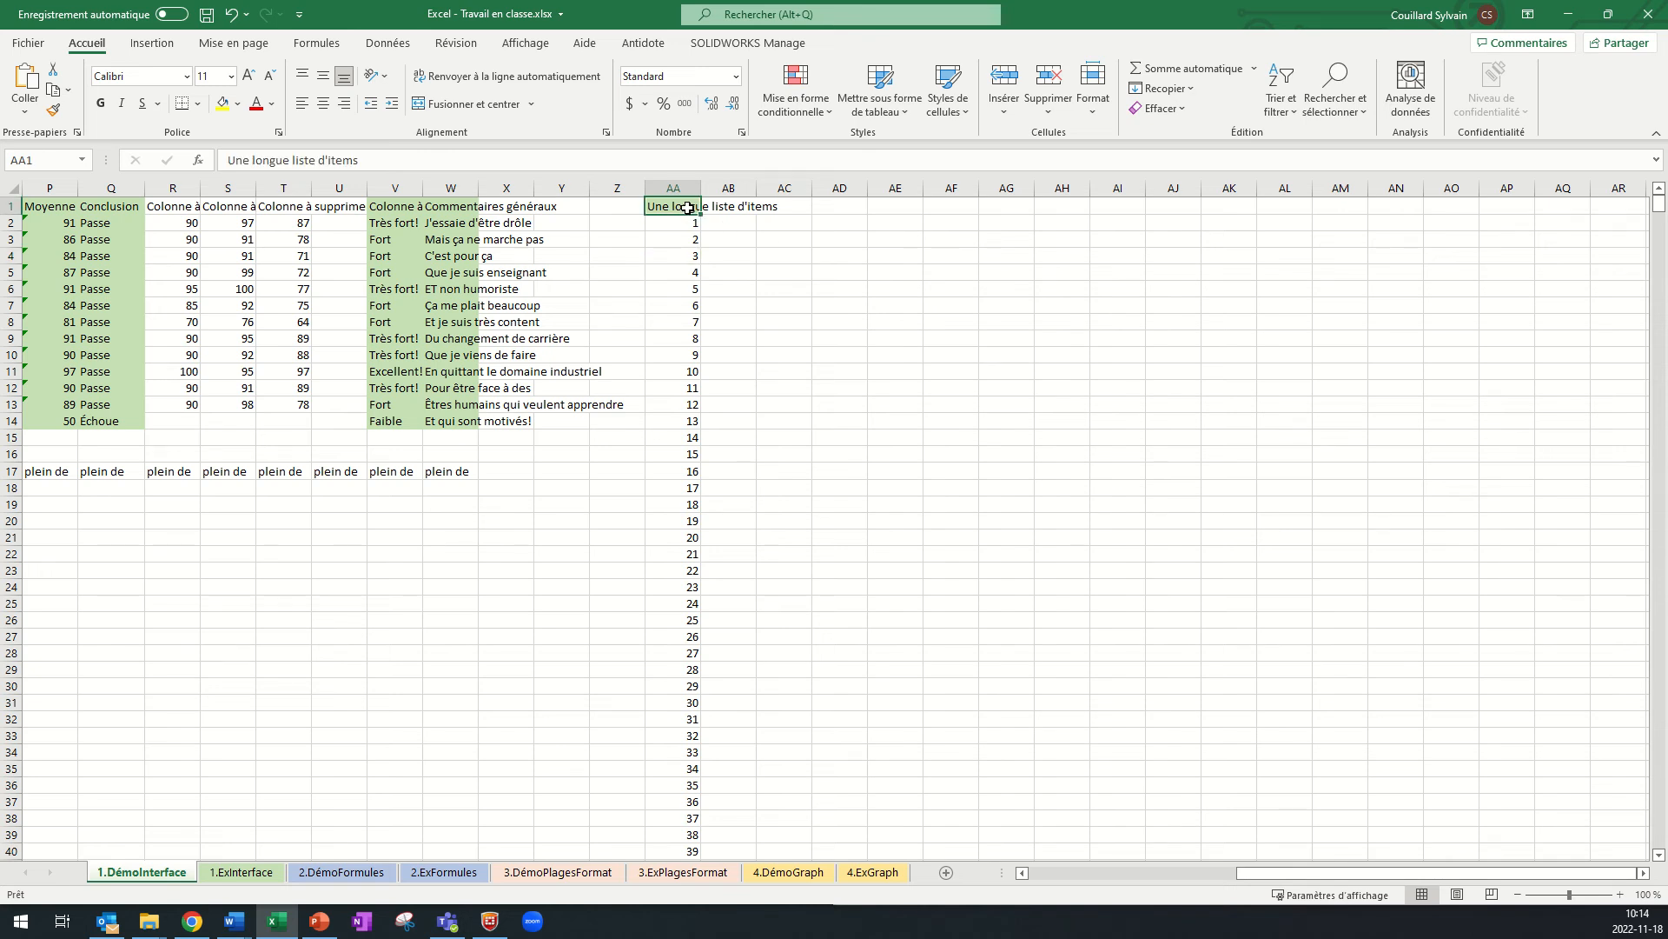
key(ctrl+Down)
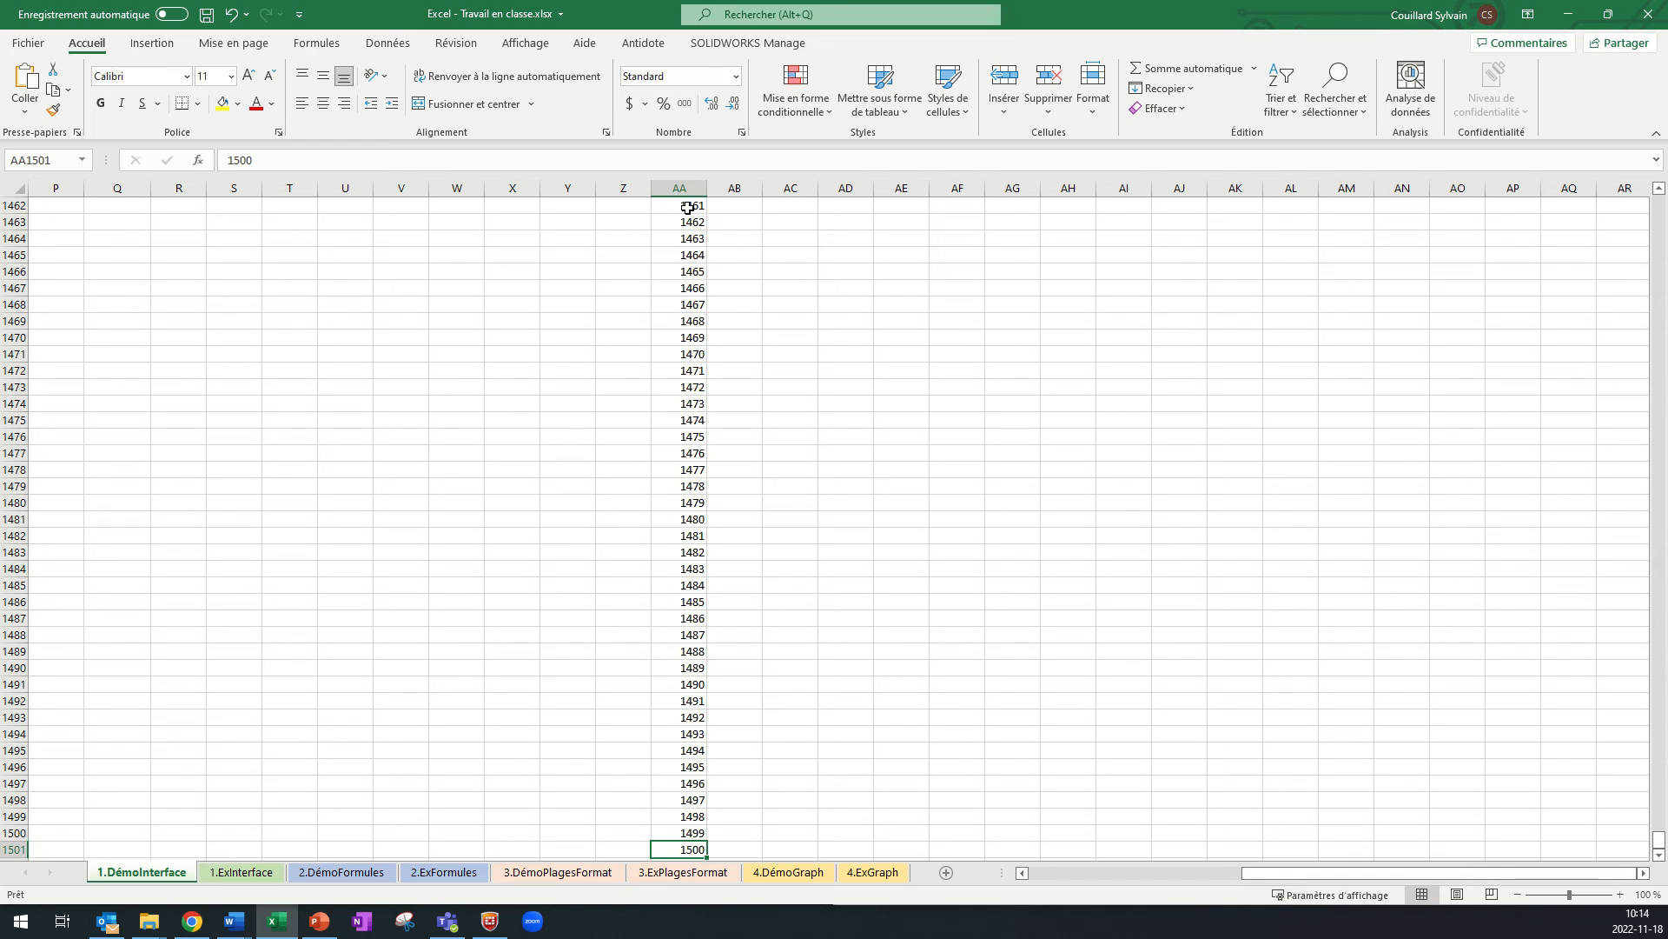
key(Down)
key(Down)
key(Down)
key(Down)
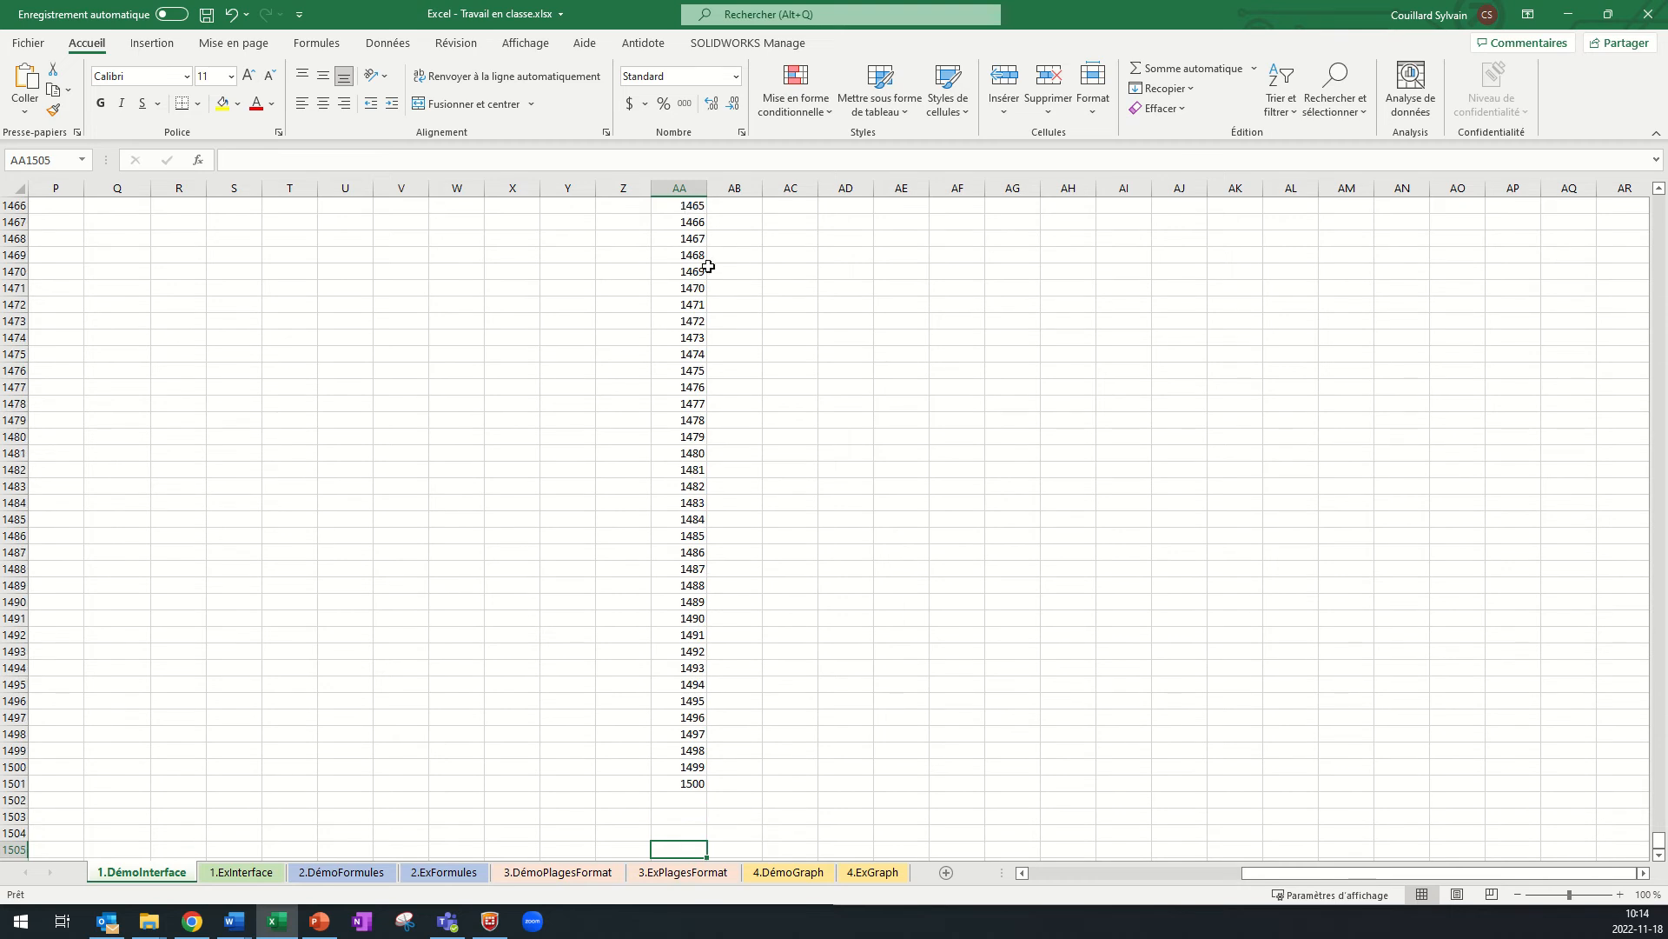
- Clear cell AA1477, test jumping from AA1467 down across the gap to AA1501, and undo the deletion
click(698, 387)
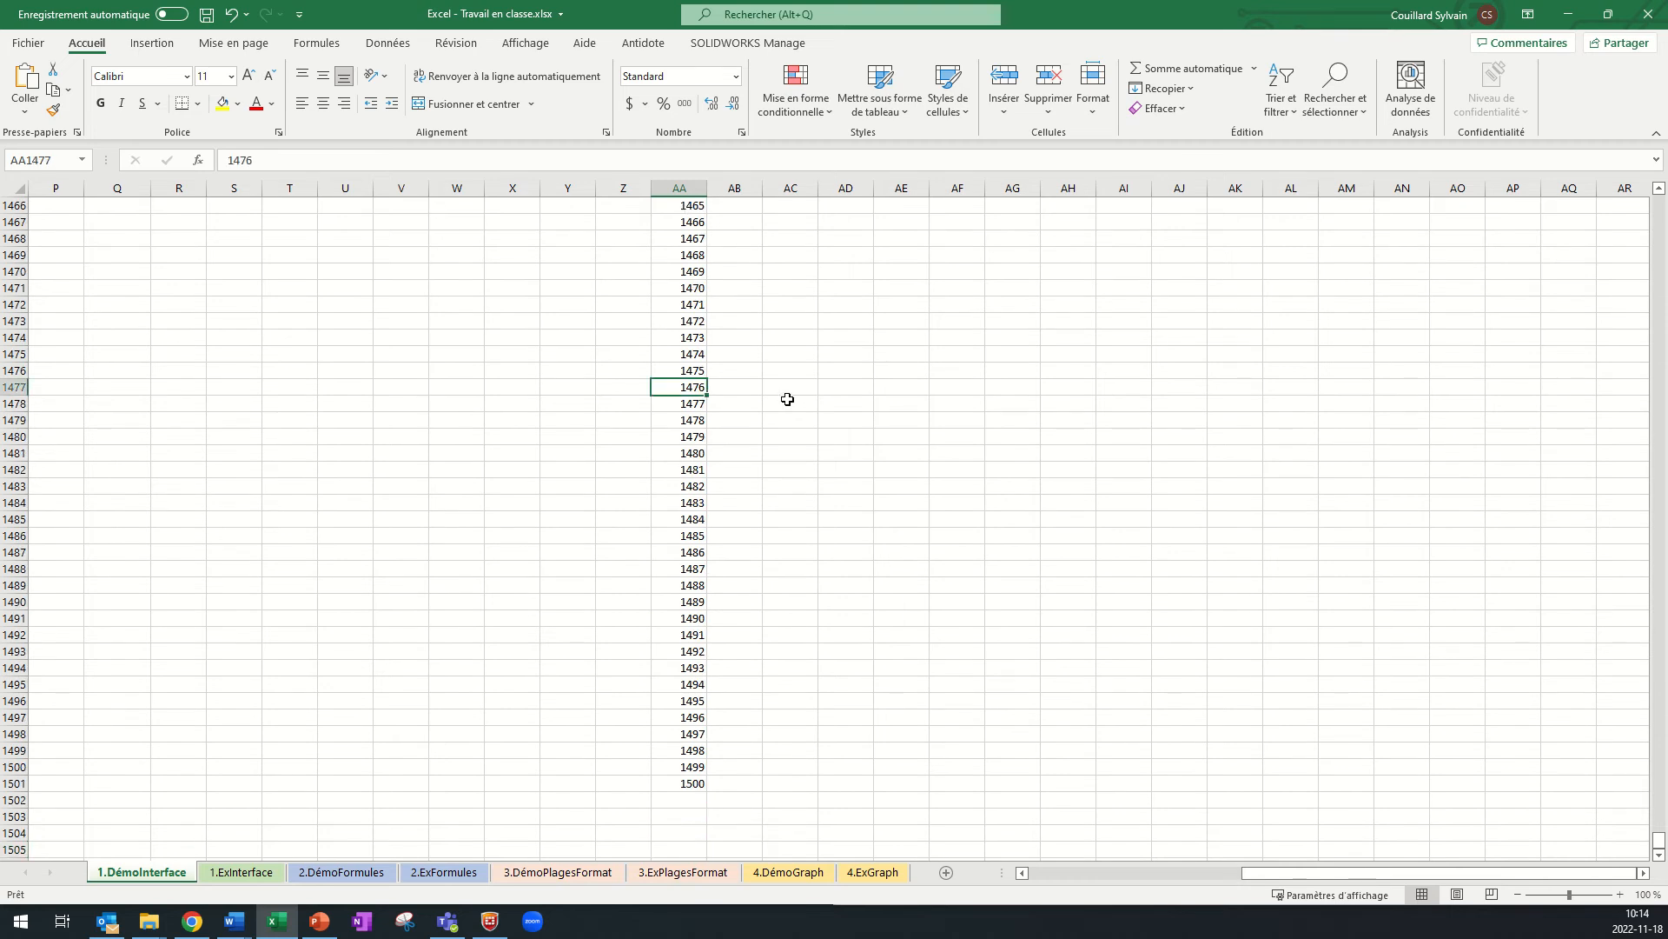
key(Delete)
click(696, 223)
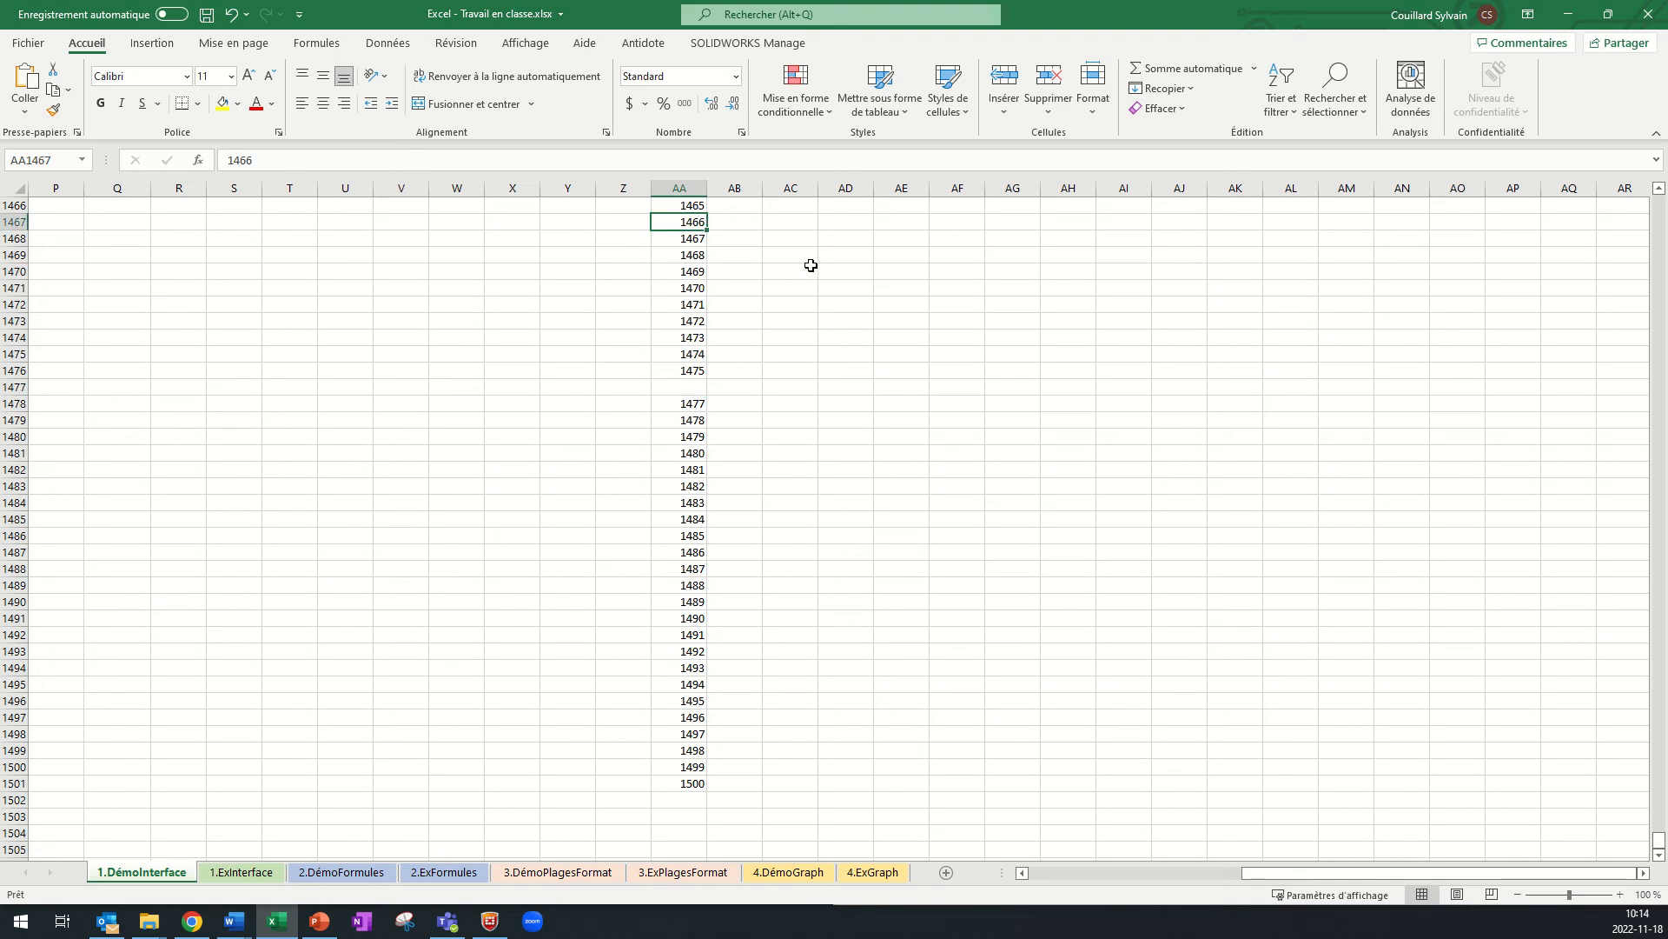
key(ctrl+Down)
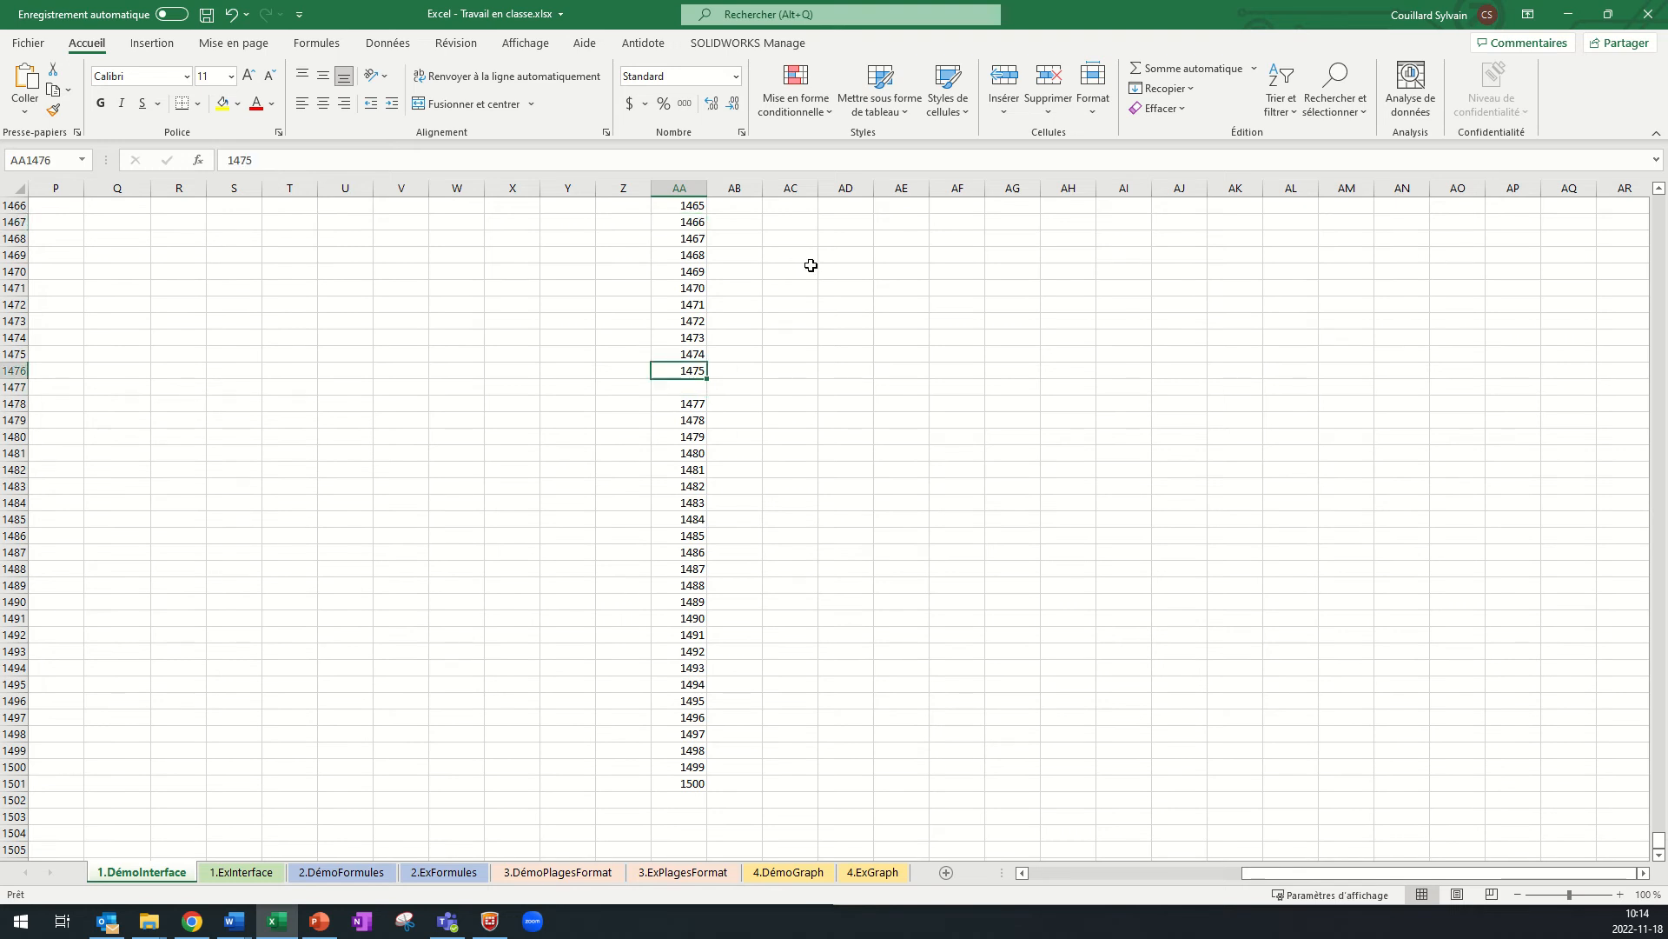
key(ctrl+Down)
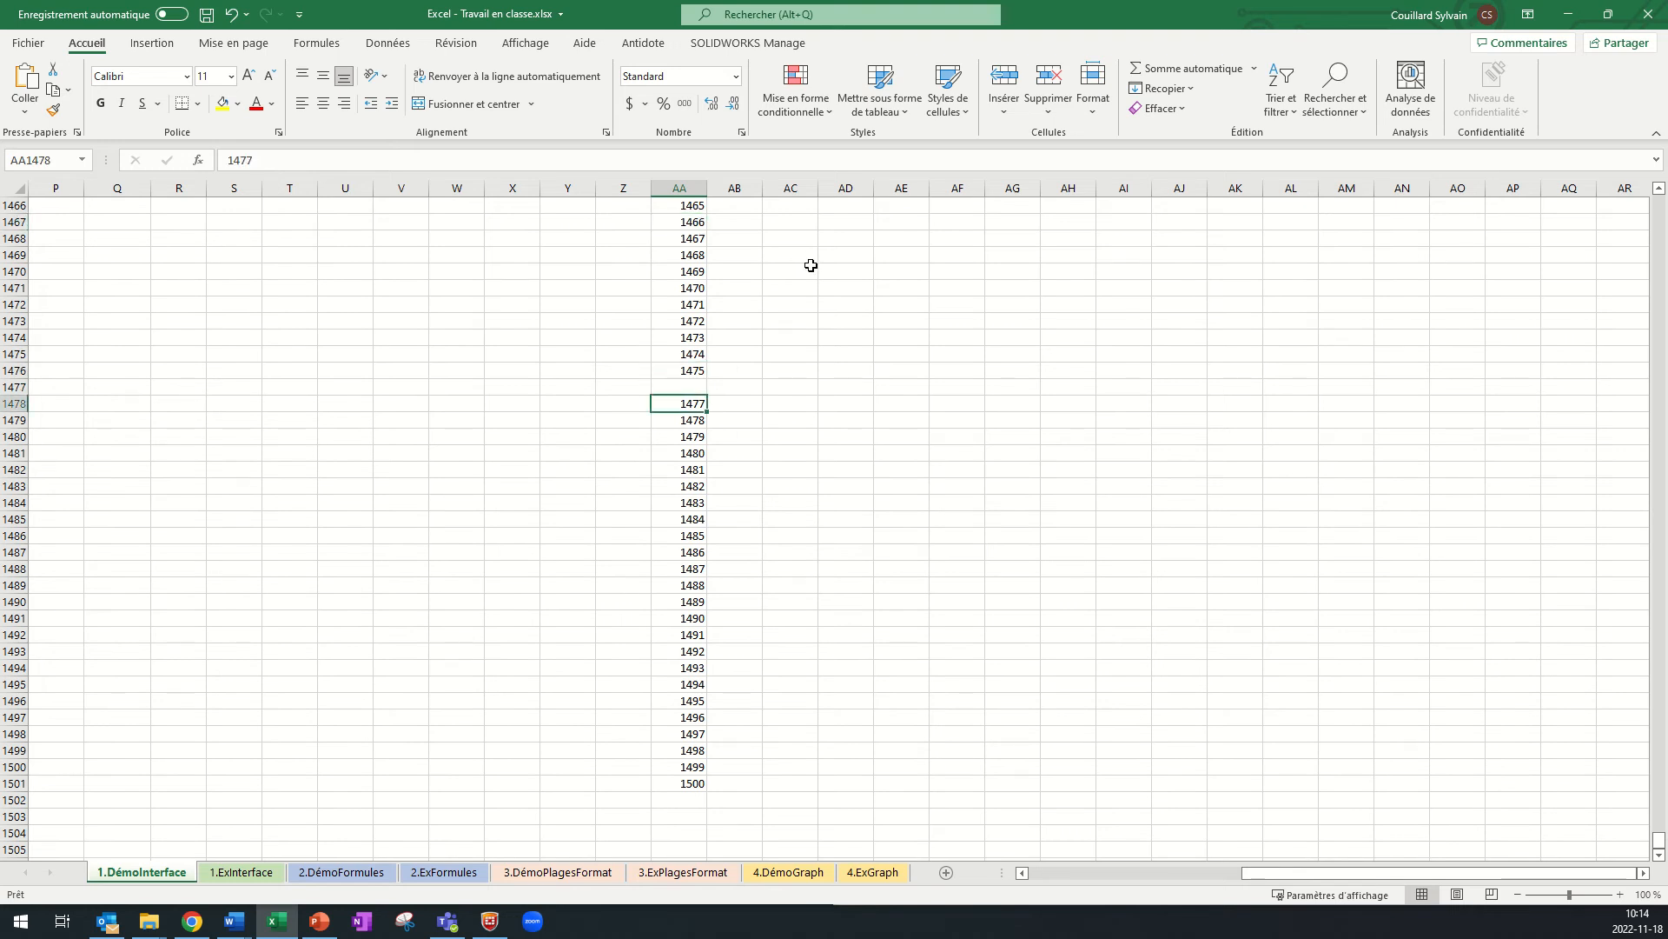
key(ctrl+Down)
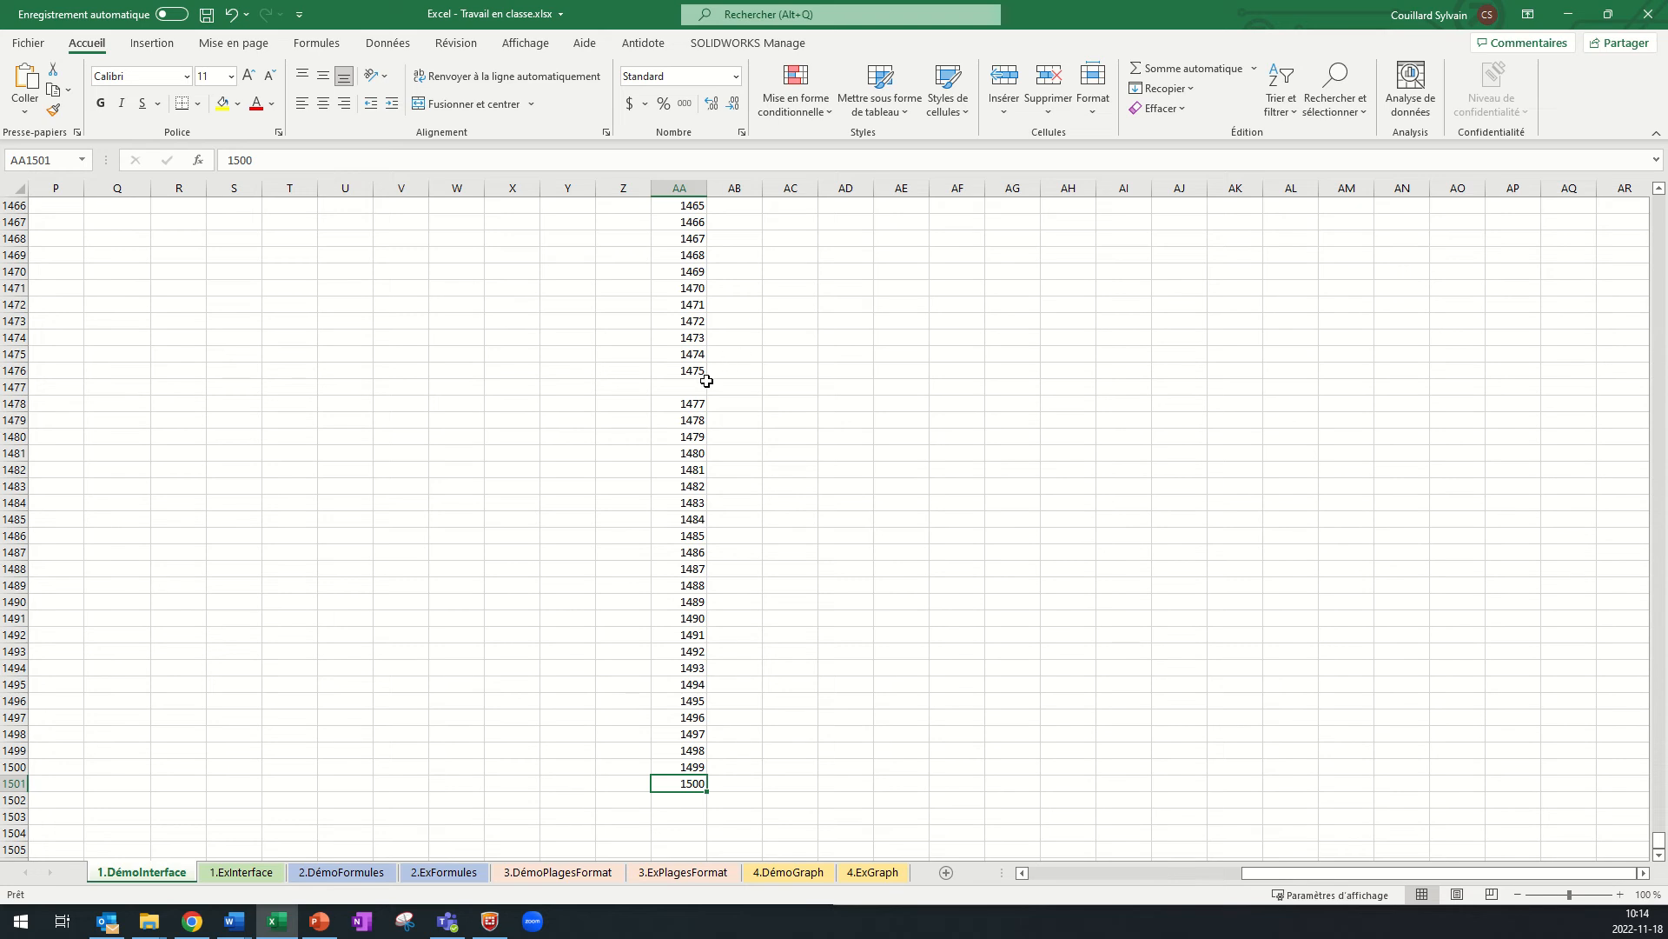
key(ctrl+z)
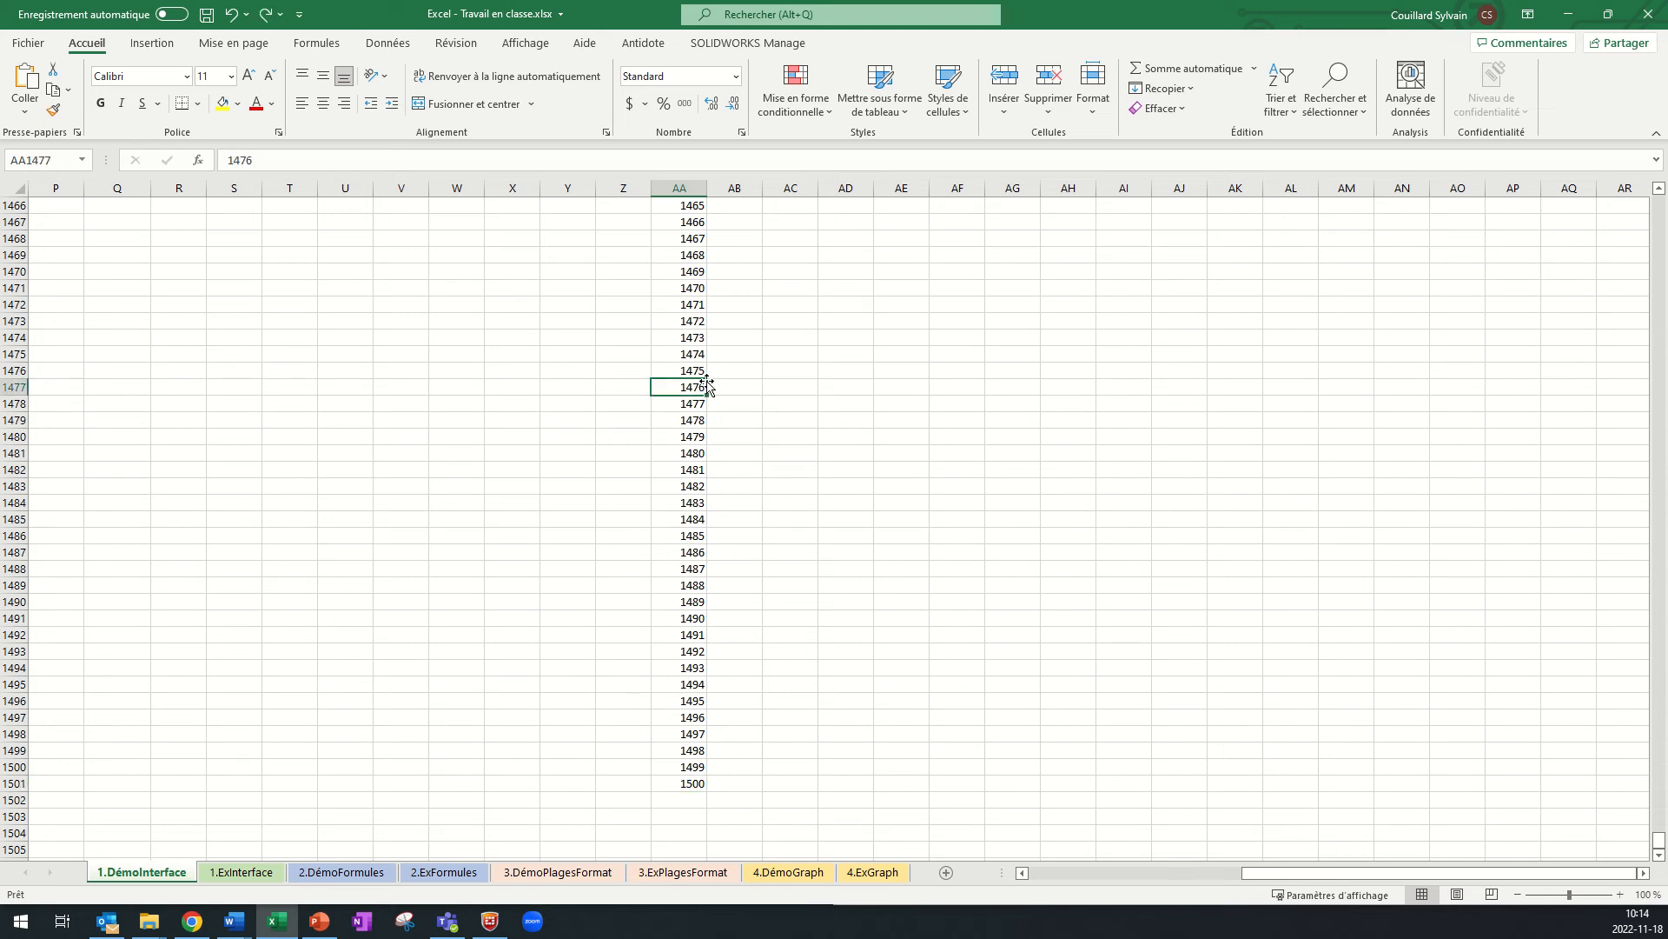
- Select AA1501 and jump between the list's last cell and its title in AA1, ending at AA1
click(691, 618)
click(696, 766)
click(696, 782)
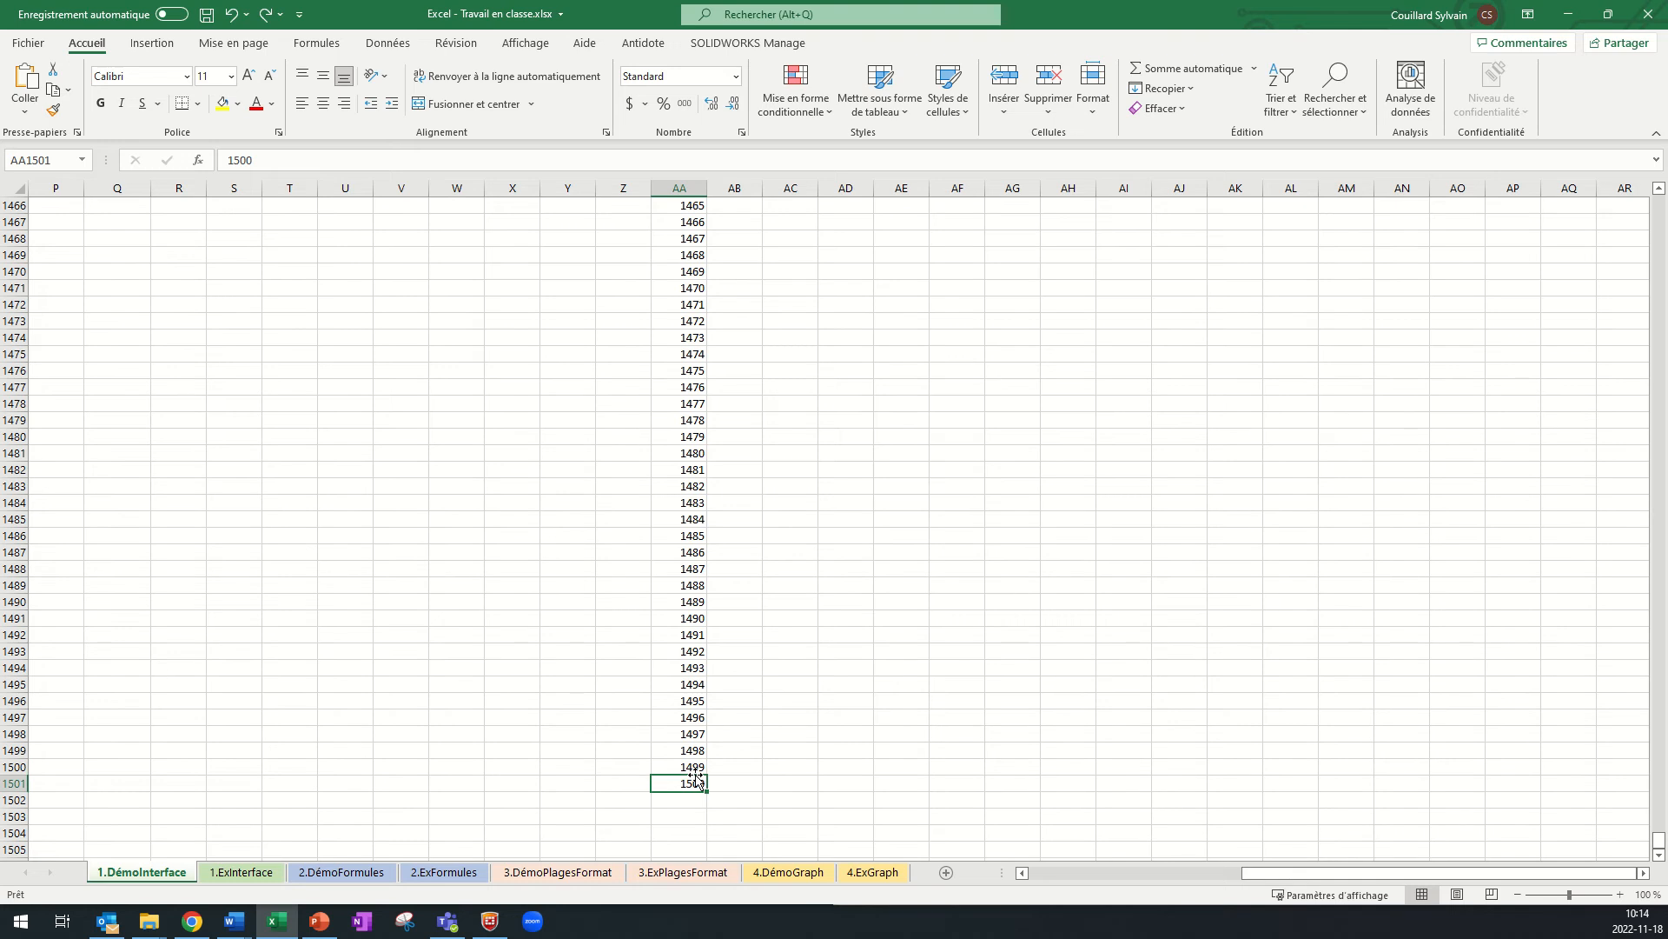
key(ctrl+Up)
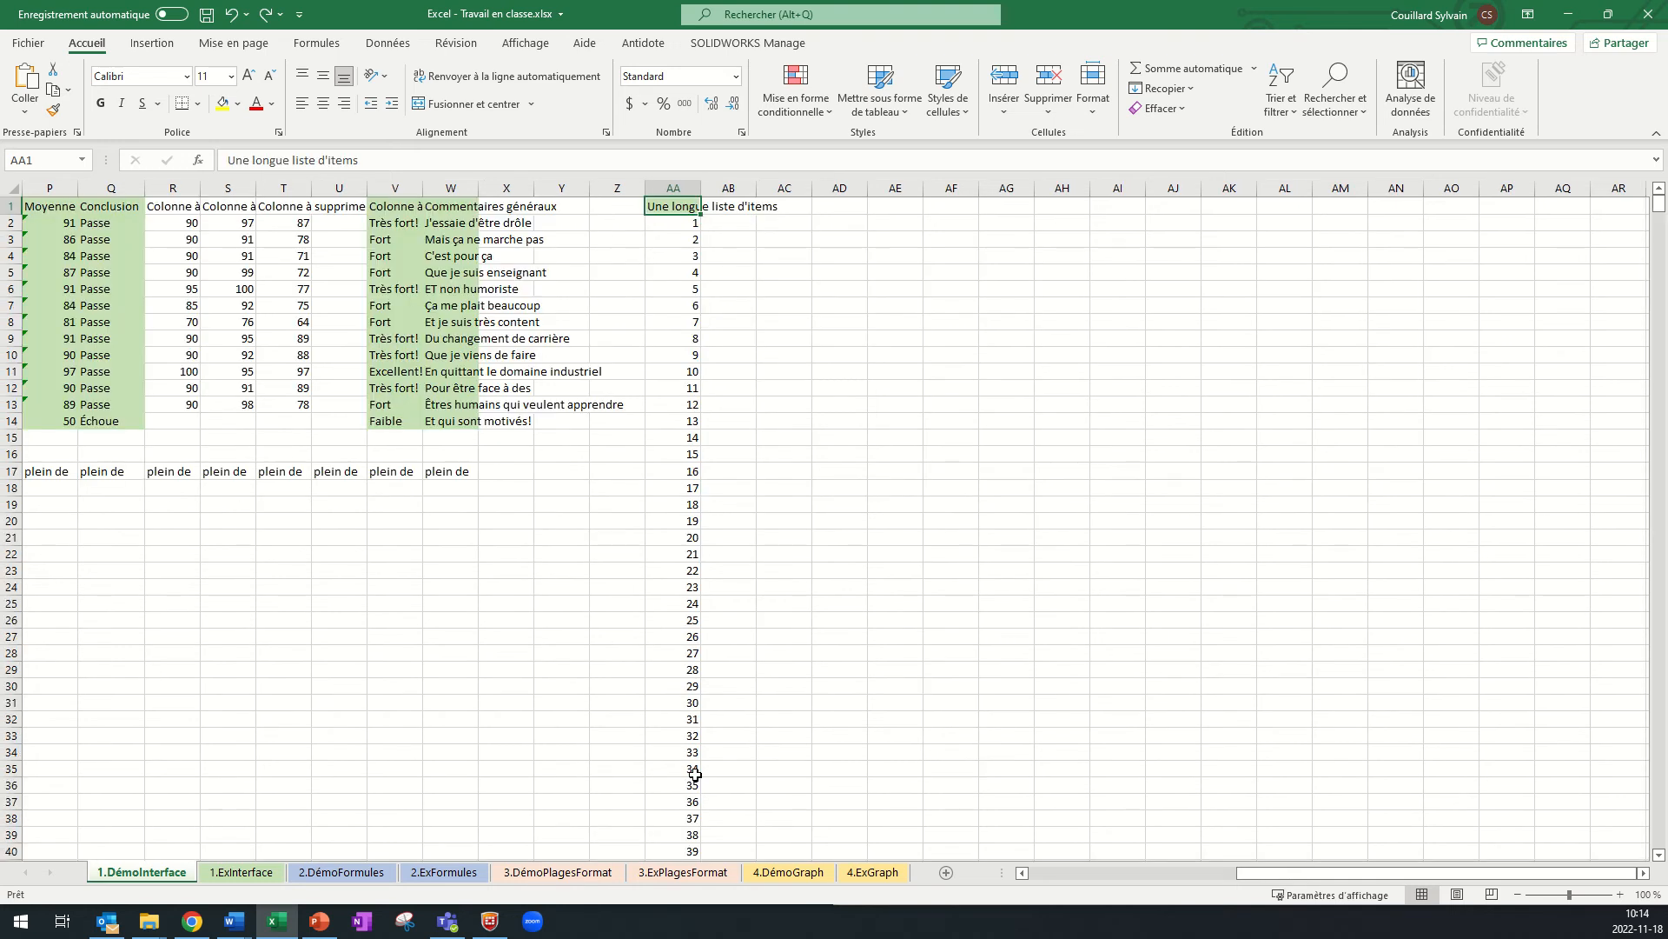
key(ctrl+Down)
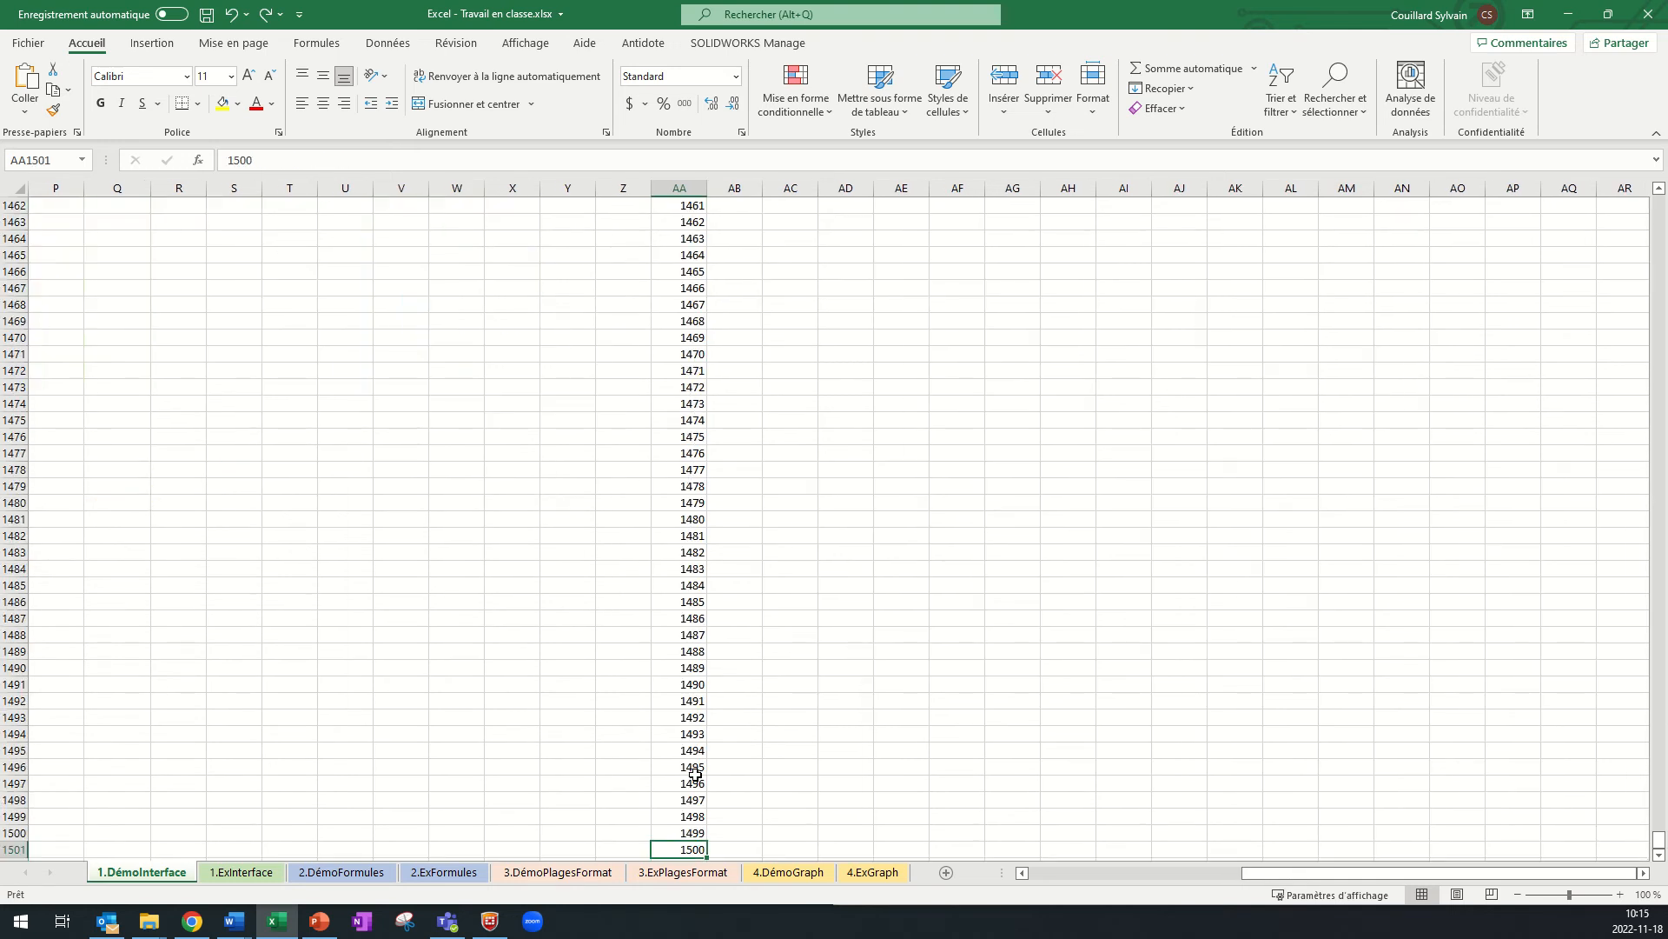
key(ctrl+Up)
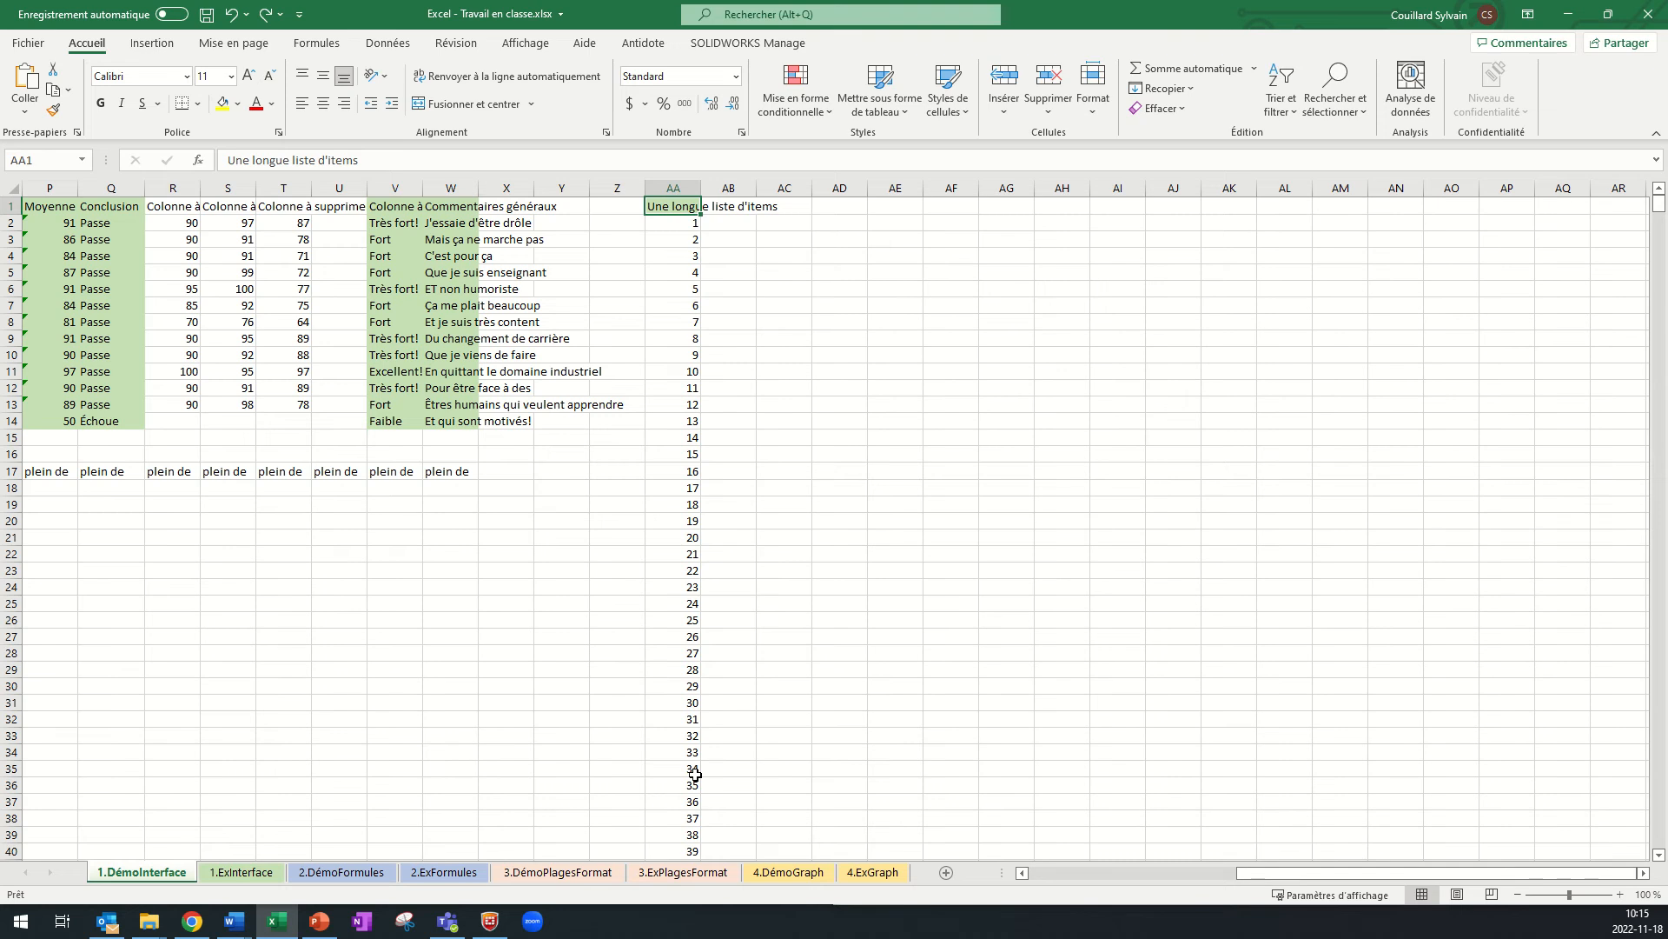
- Select the whole list from AA1 down to AA1501, and view the display settings without changing them
key(ctrl+shift+Down)
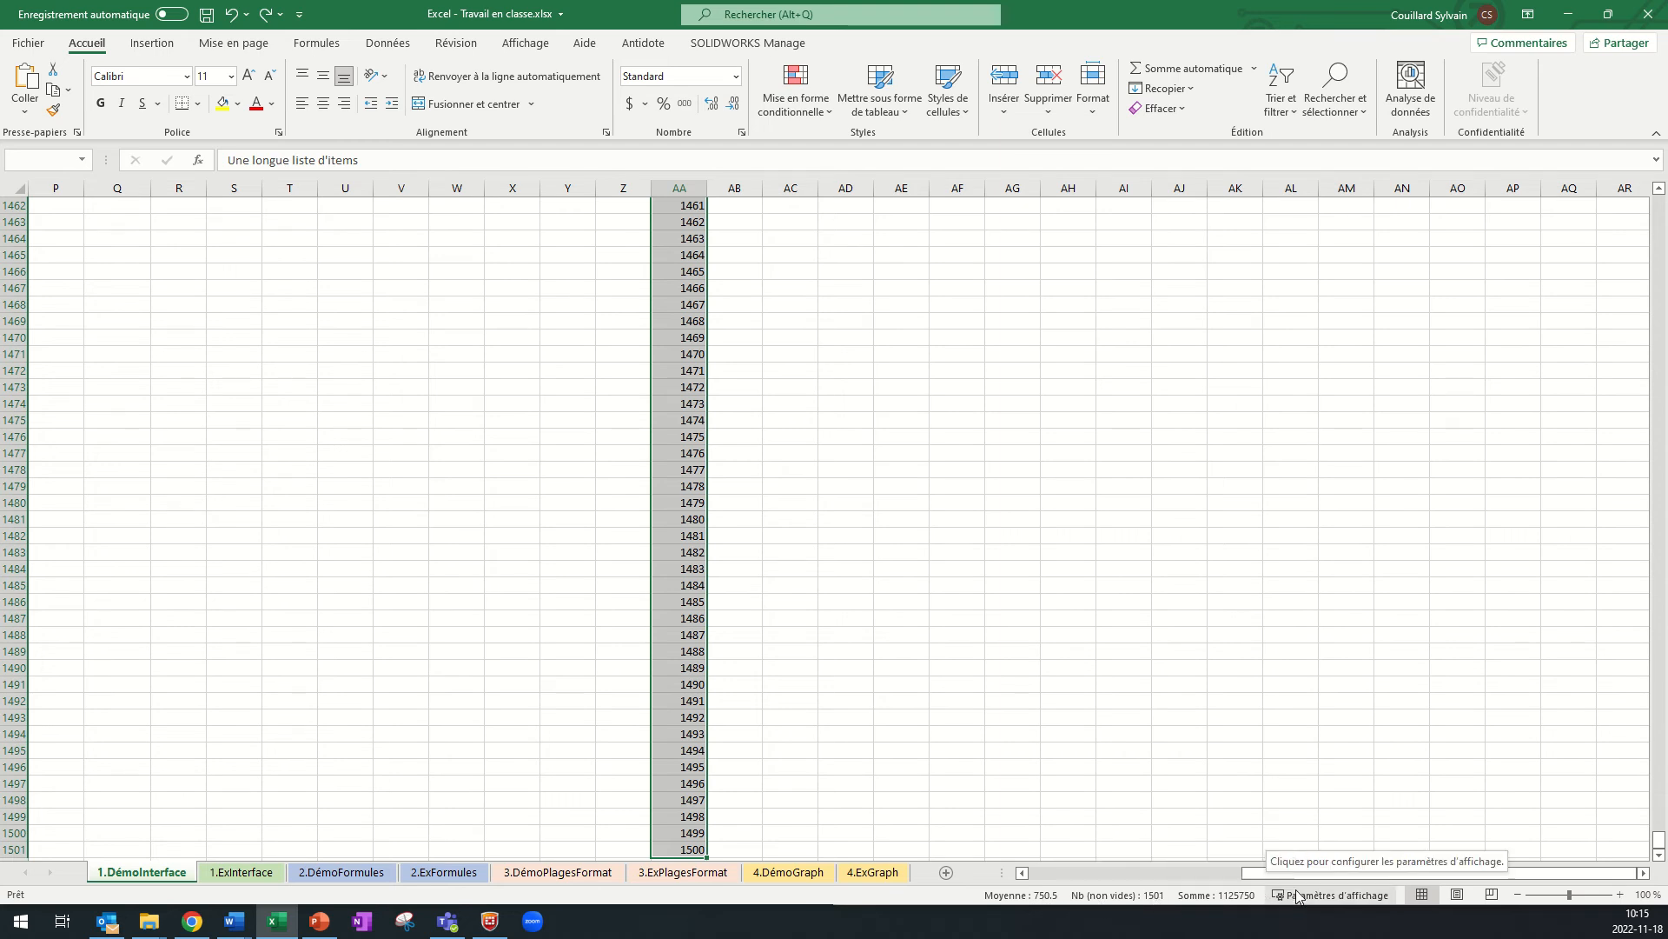
click(1353, 903)
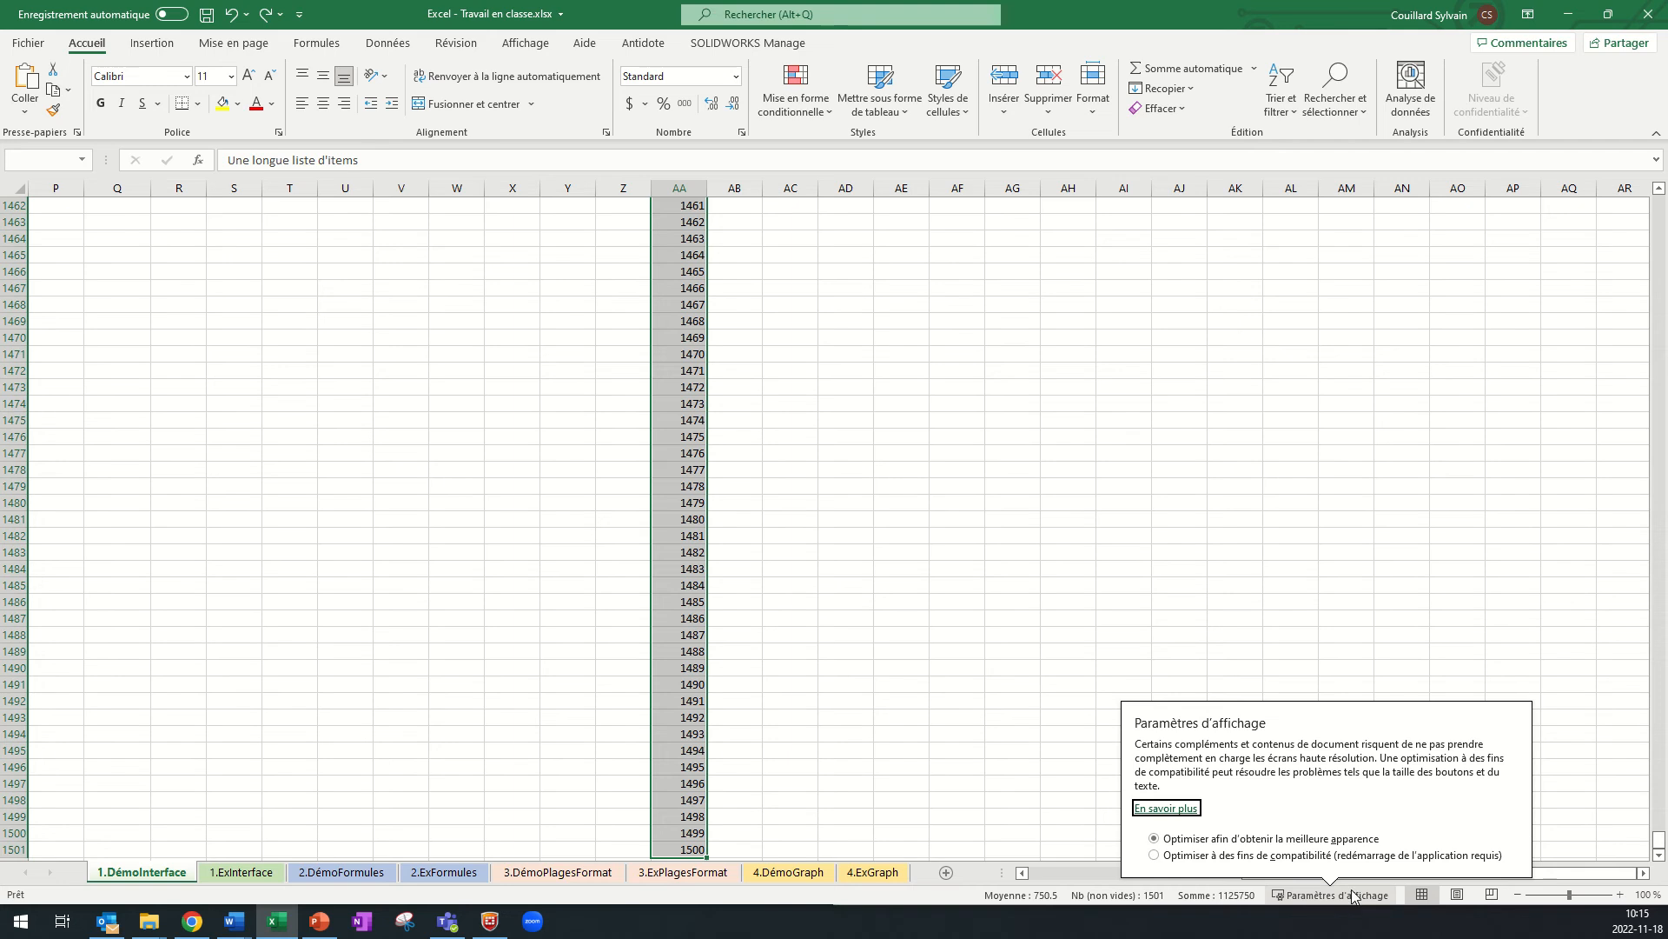
click(1376, 618)
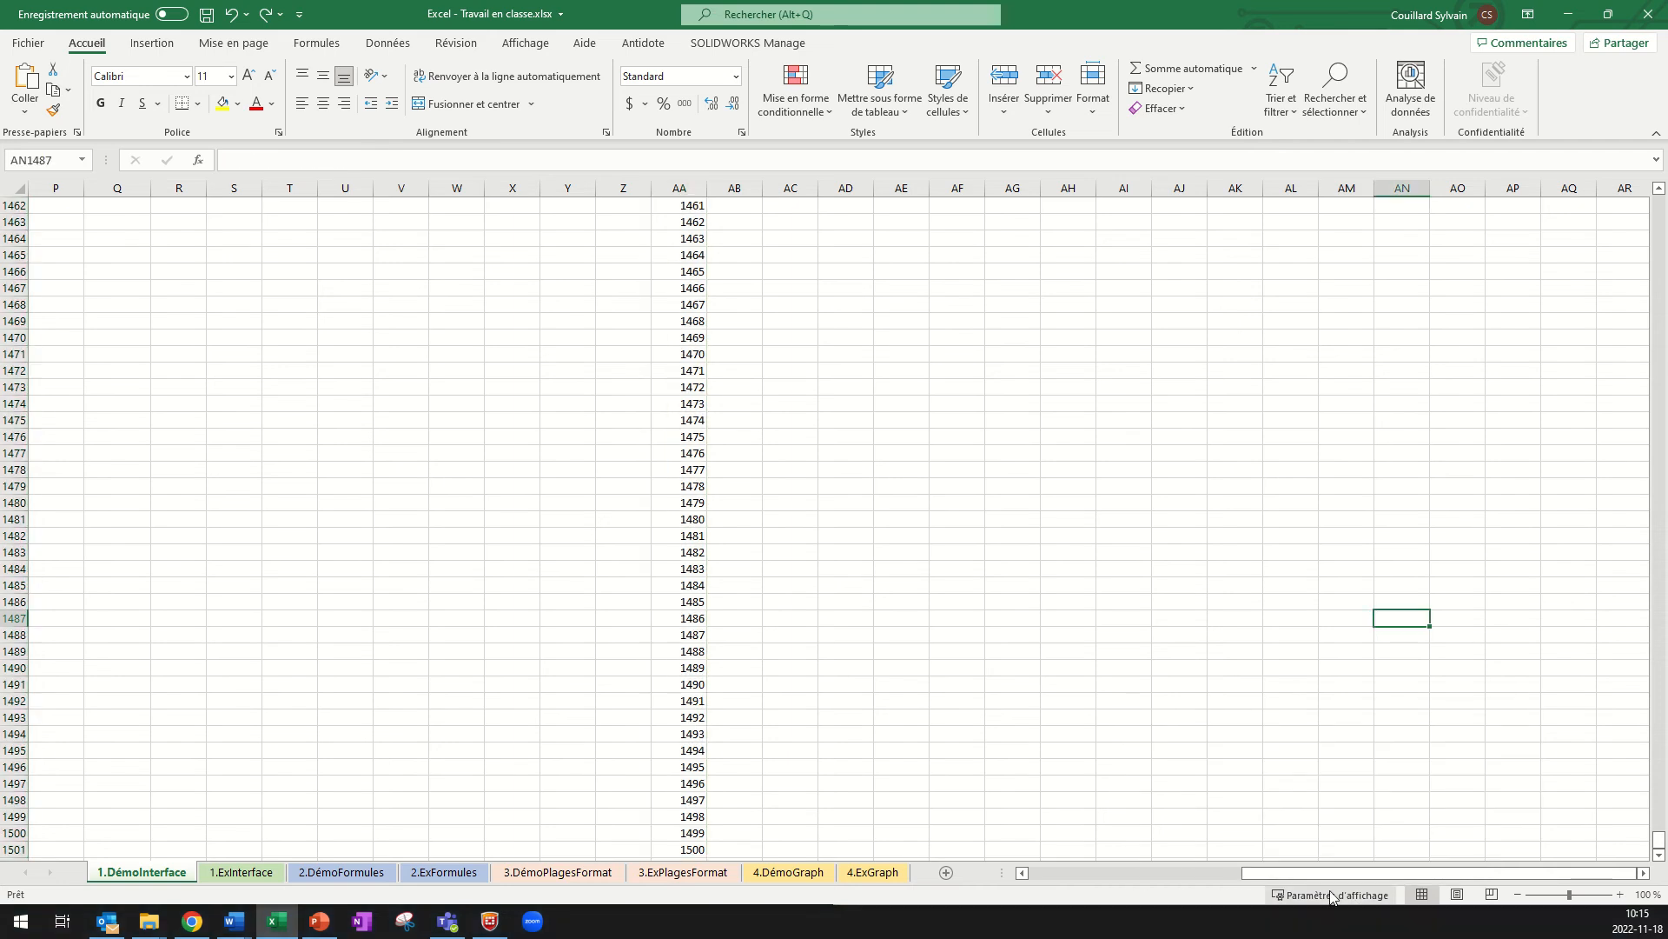
- Select the list from AA1501 up to AA1 and paste a copy of it starting at AD1
click(695, 849)
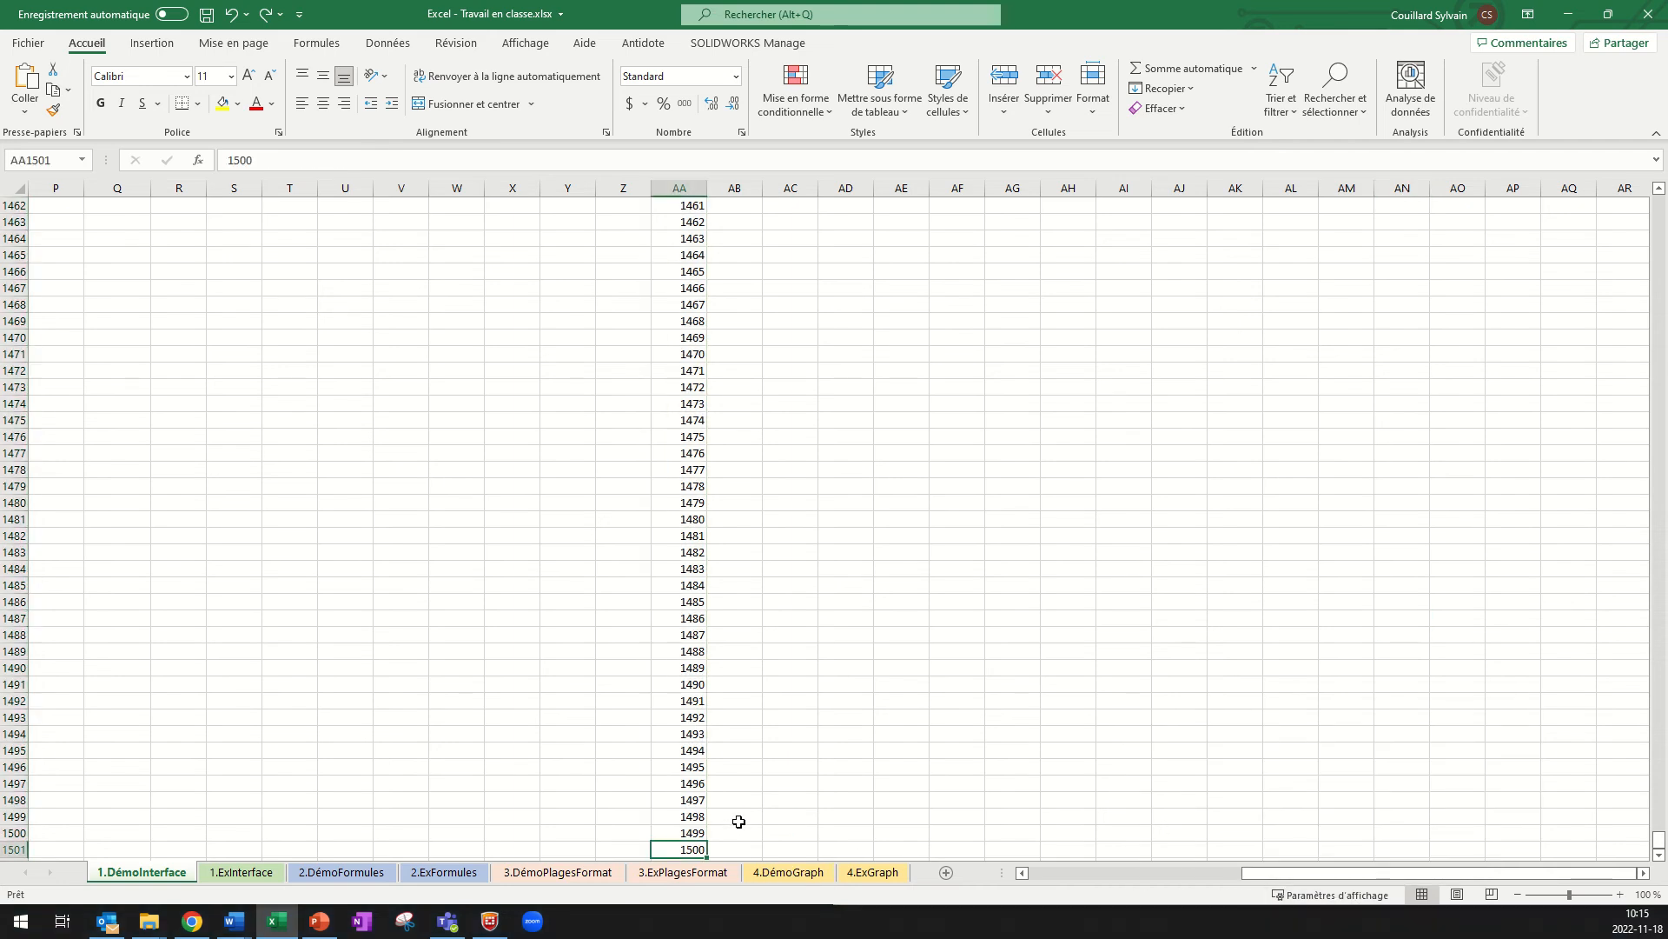
key(ctrl+shift+Up)
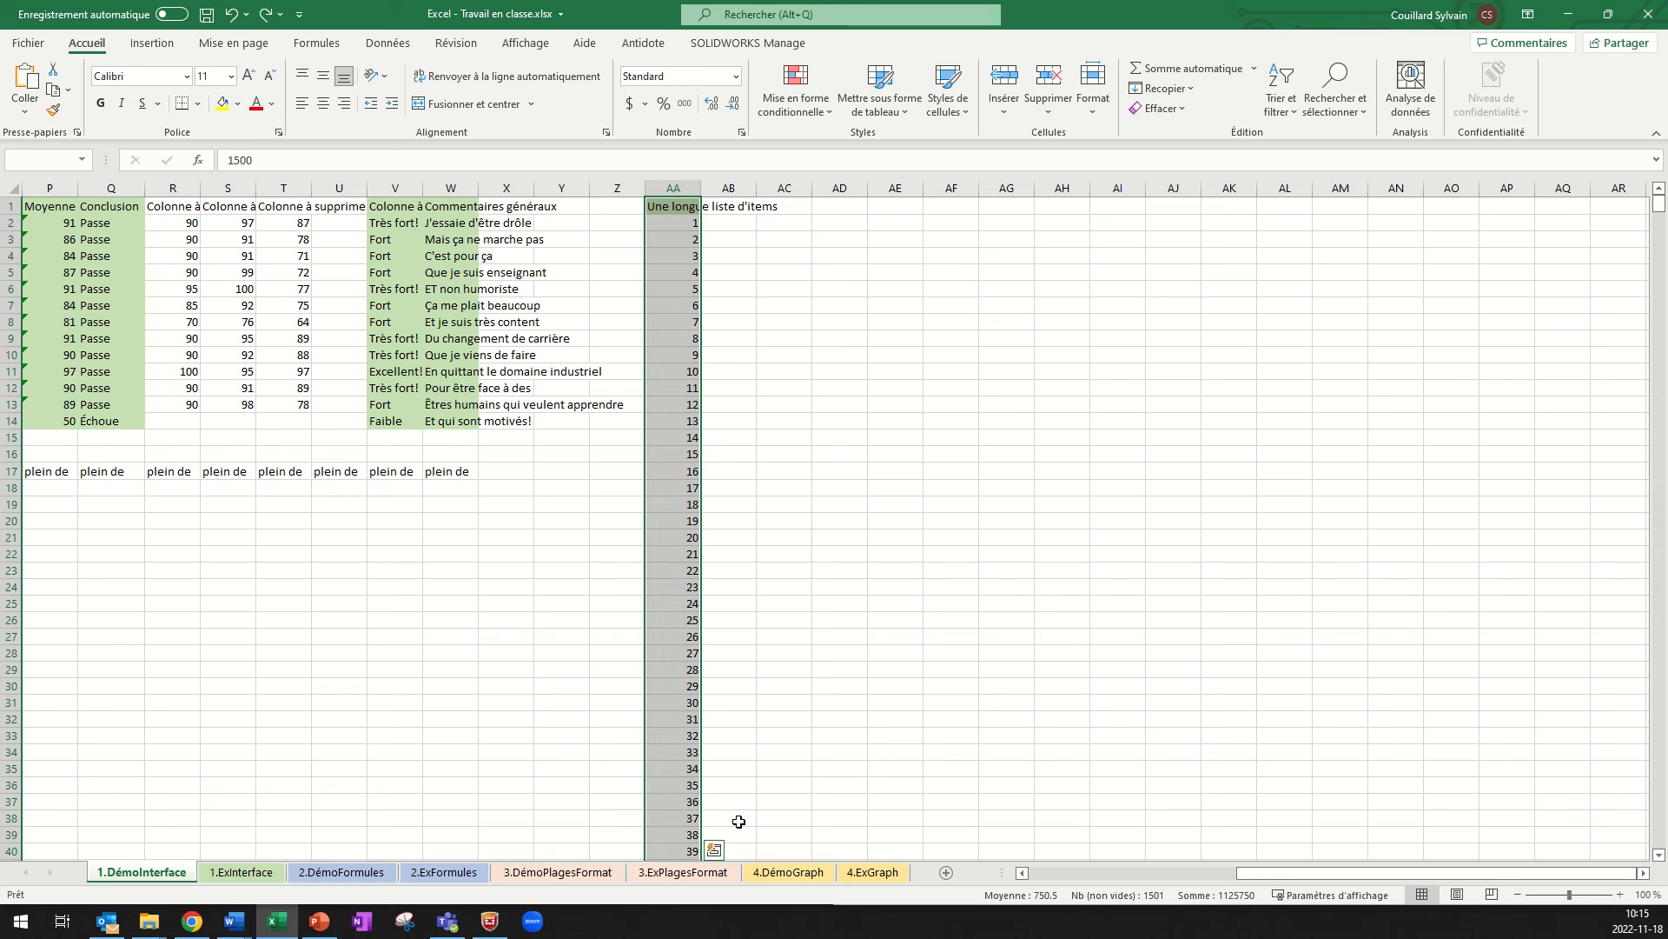
key(ctrl+c)
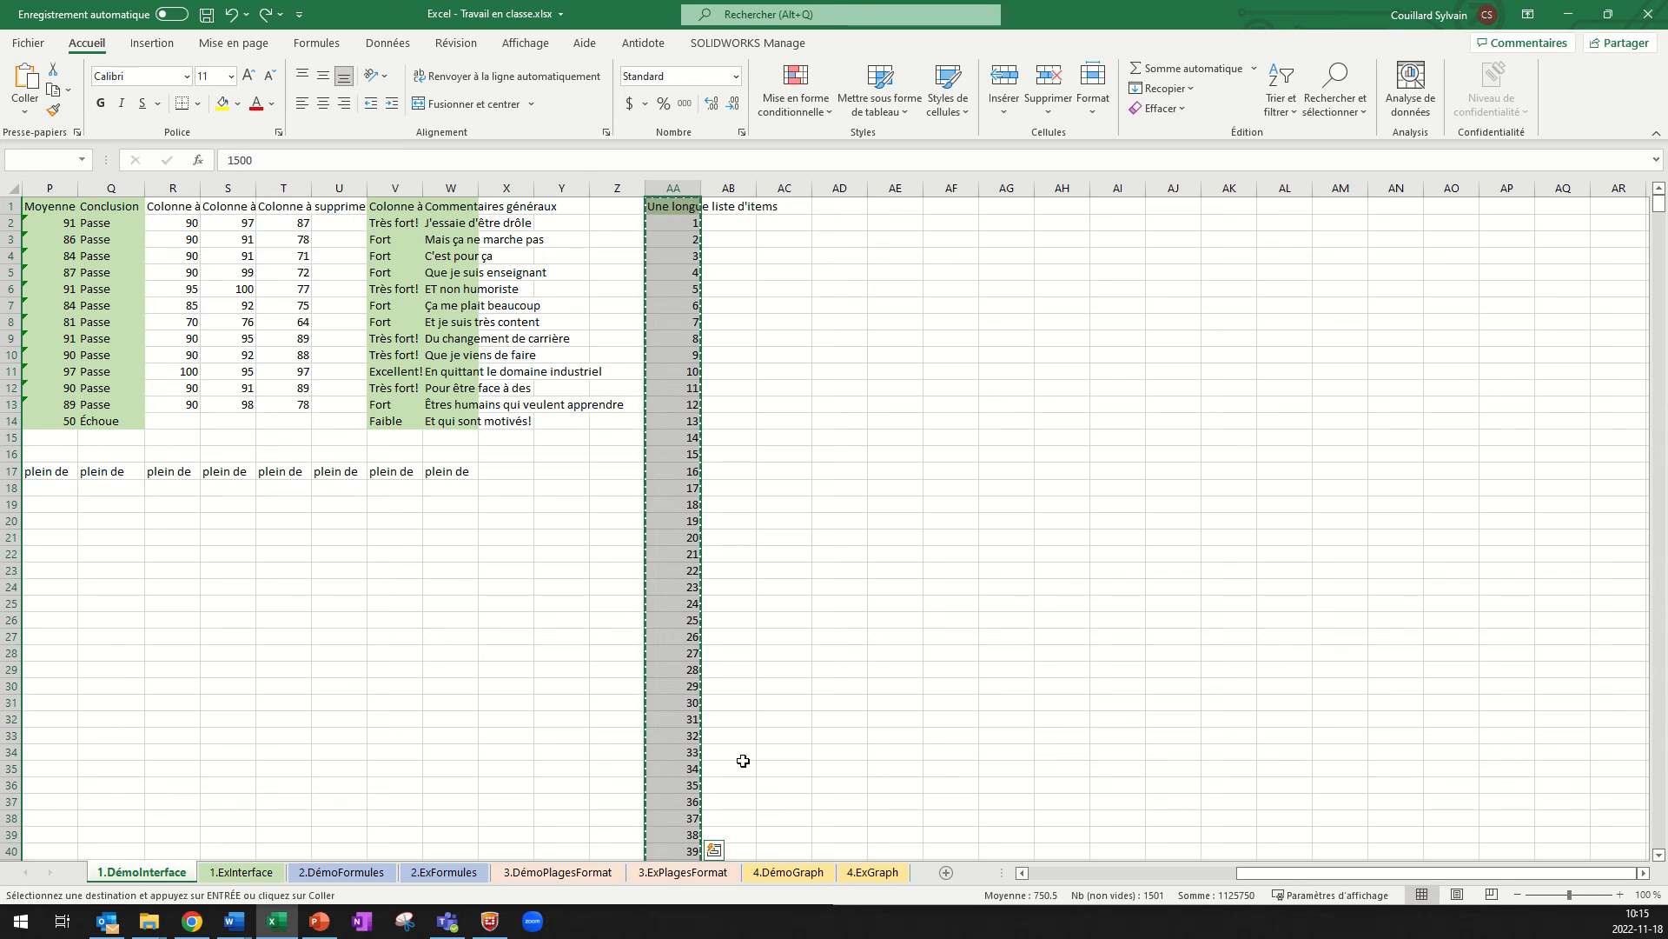
click(836, 207)
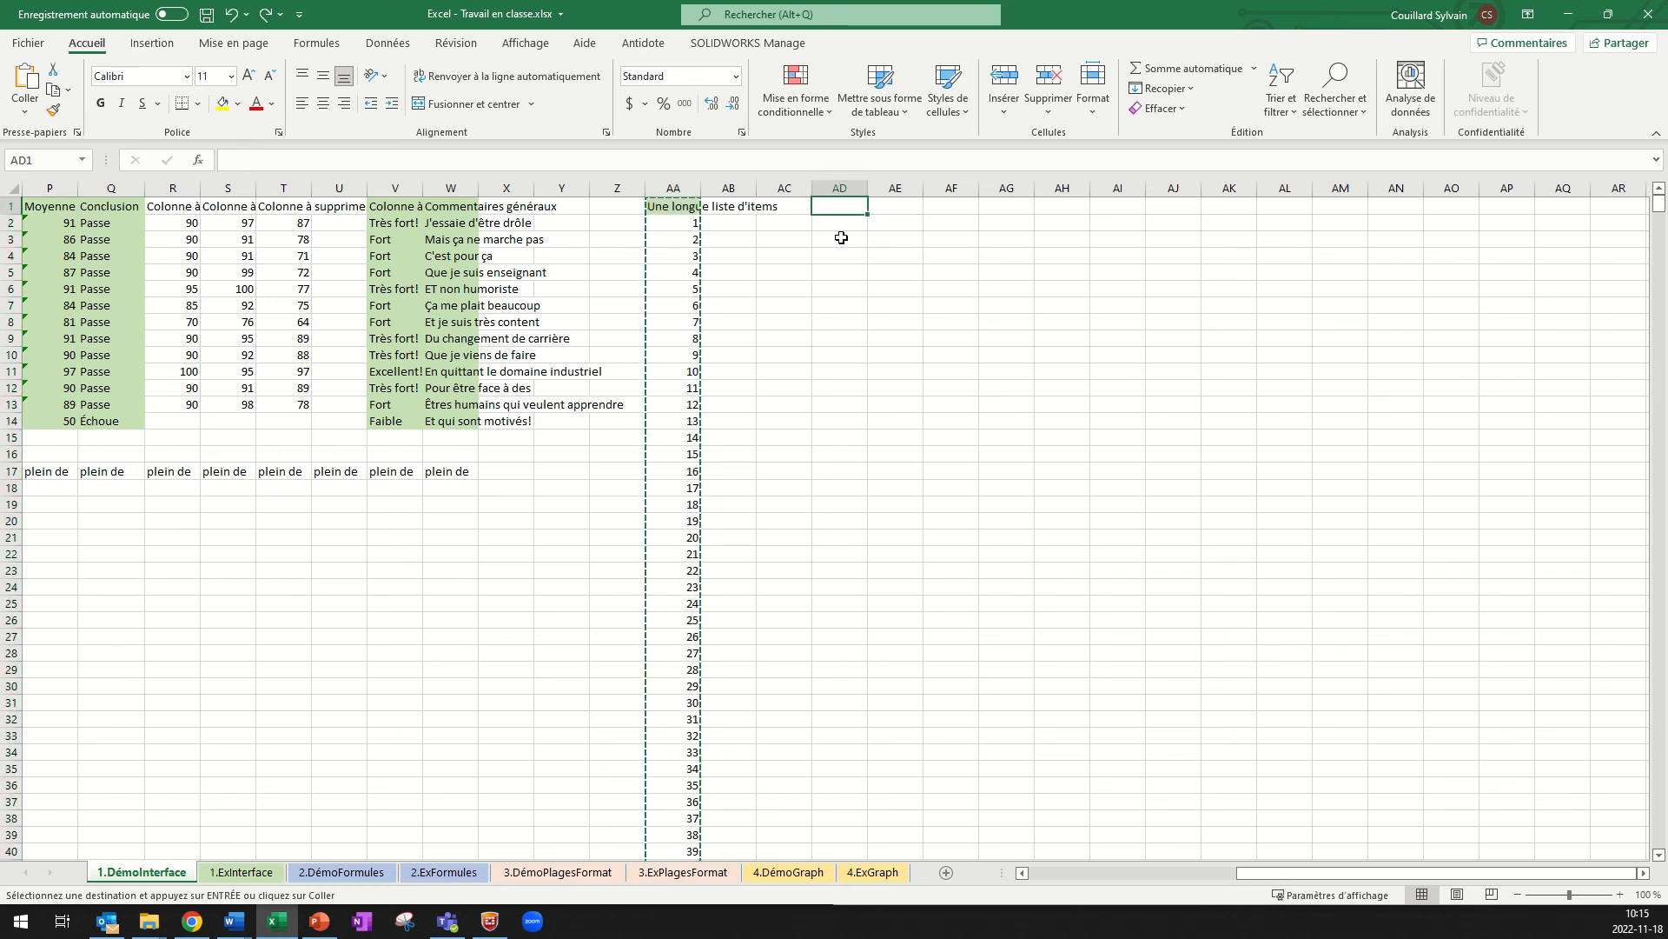
key(ctrl+v)
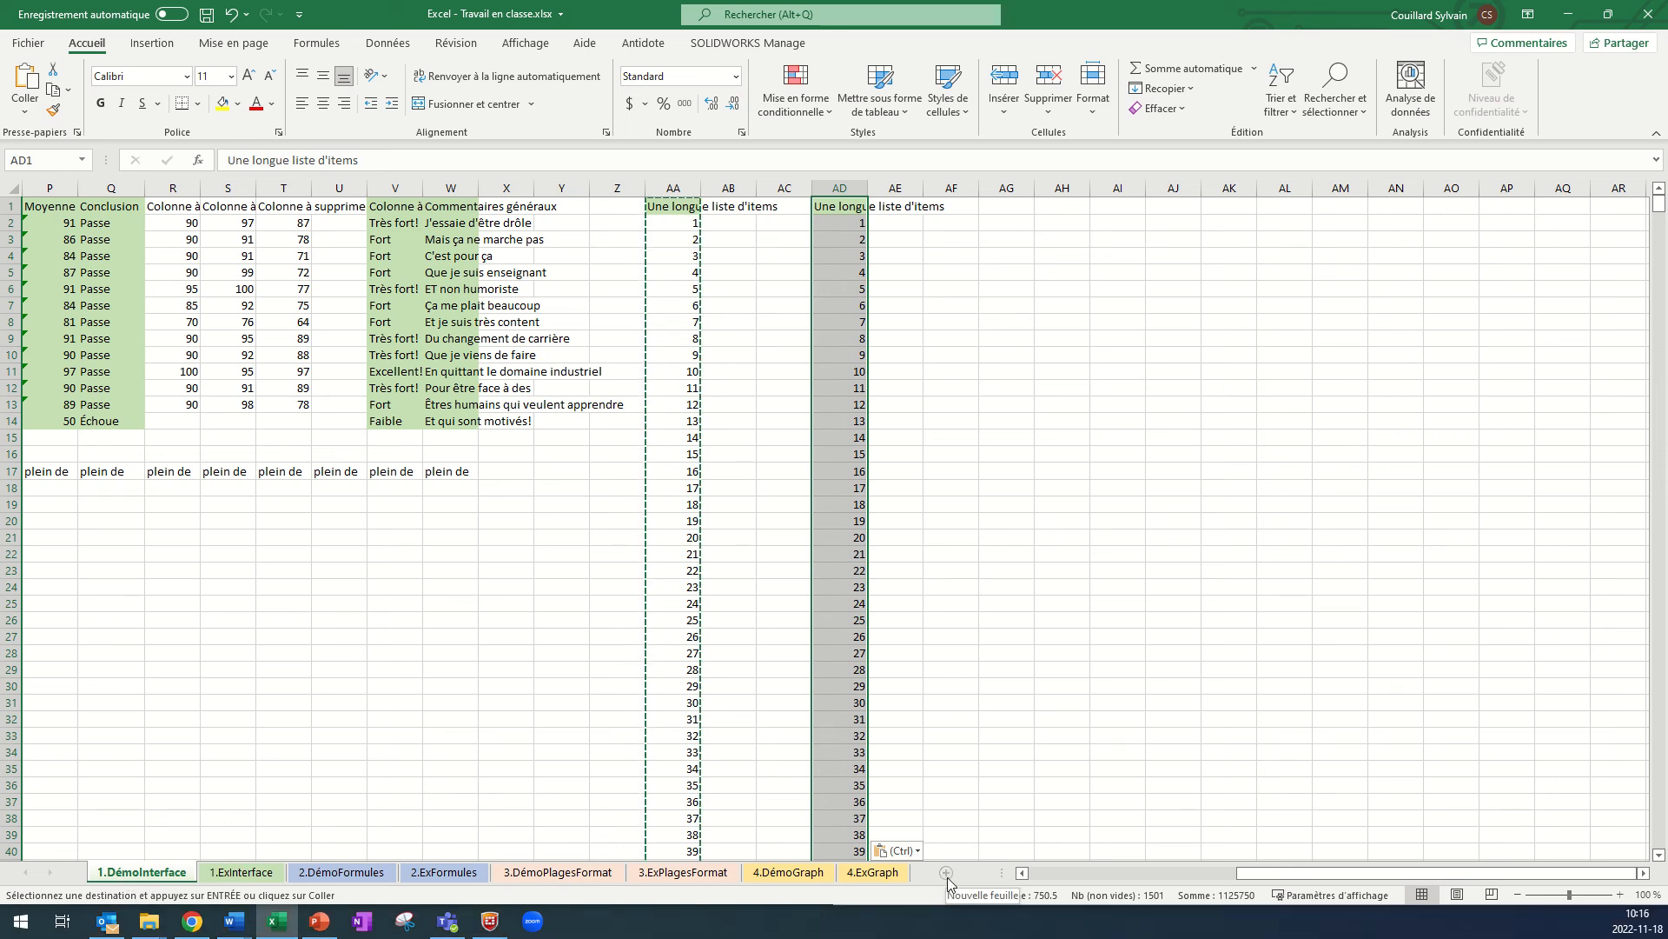
- View the tab colour choices for the 1.DémoInterface sheet and leave without picking a colour
right_click(165, 878)
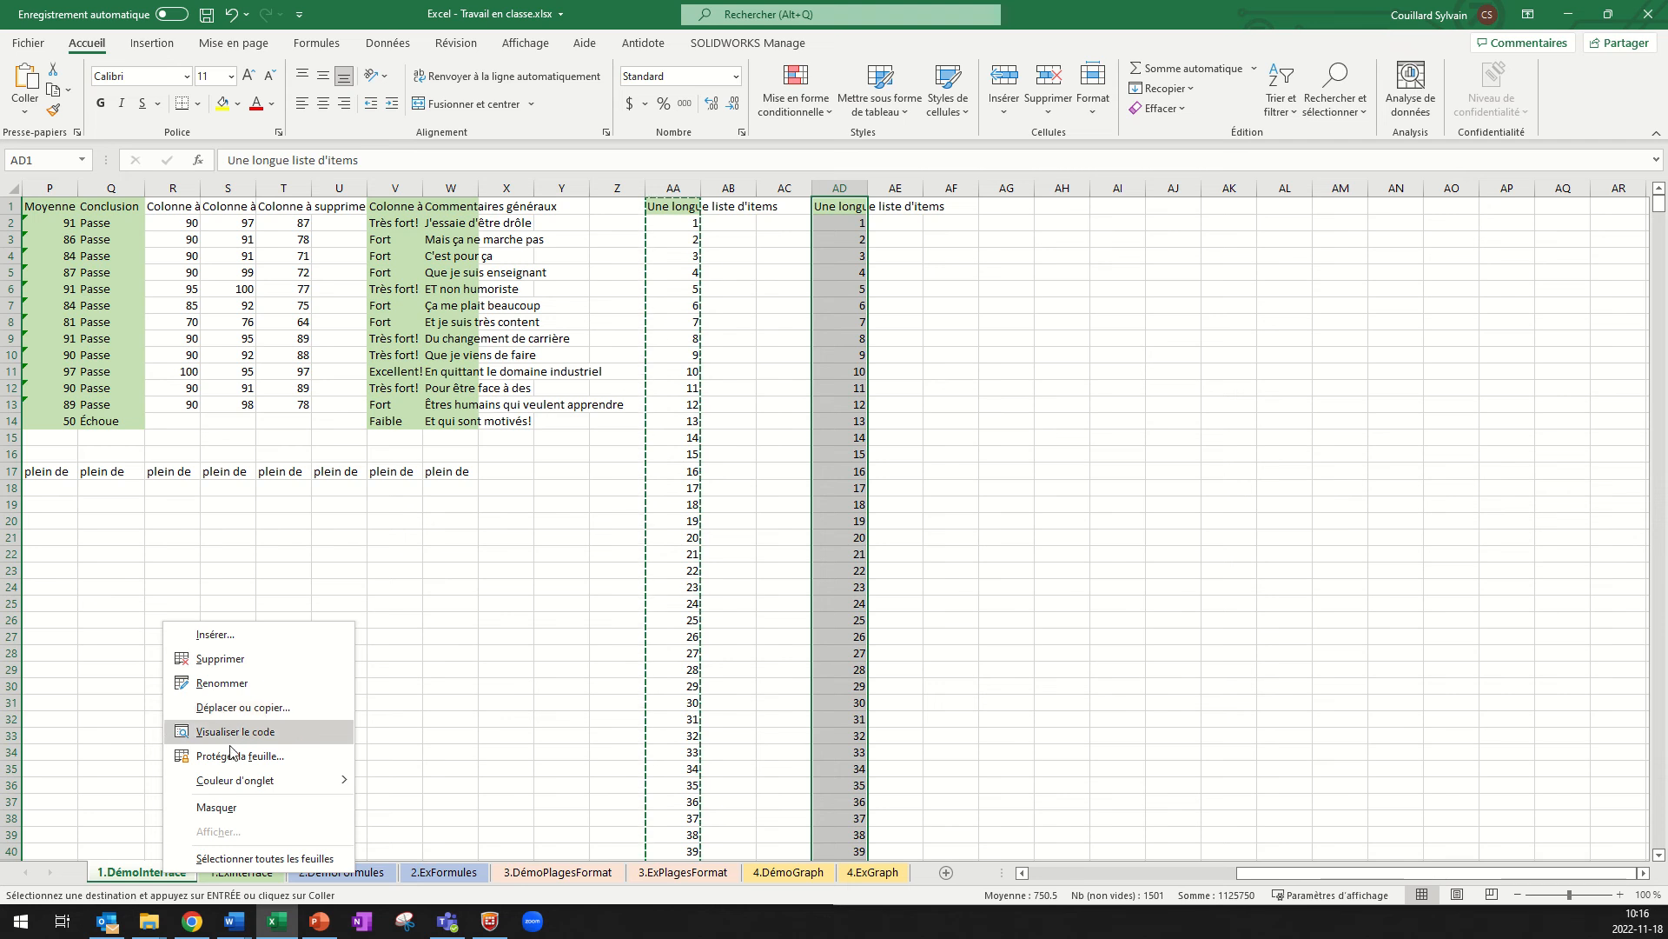
mouse_move(228, 783)
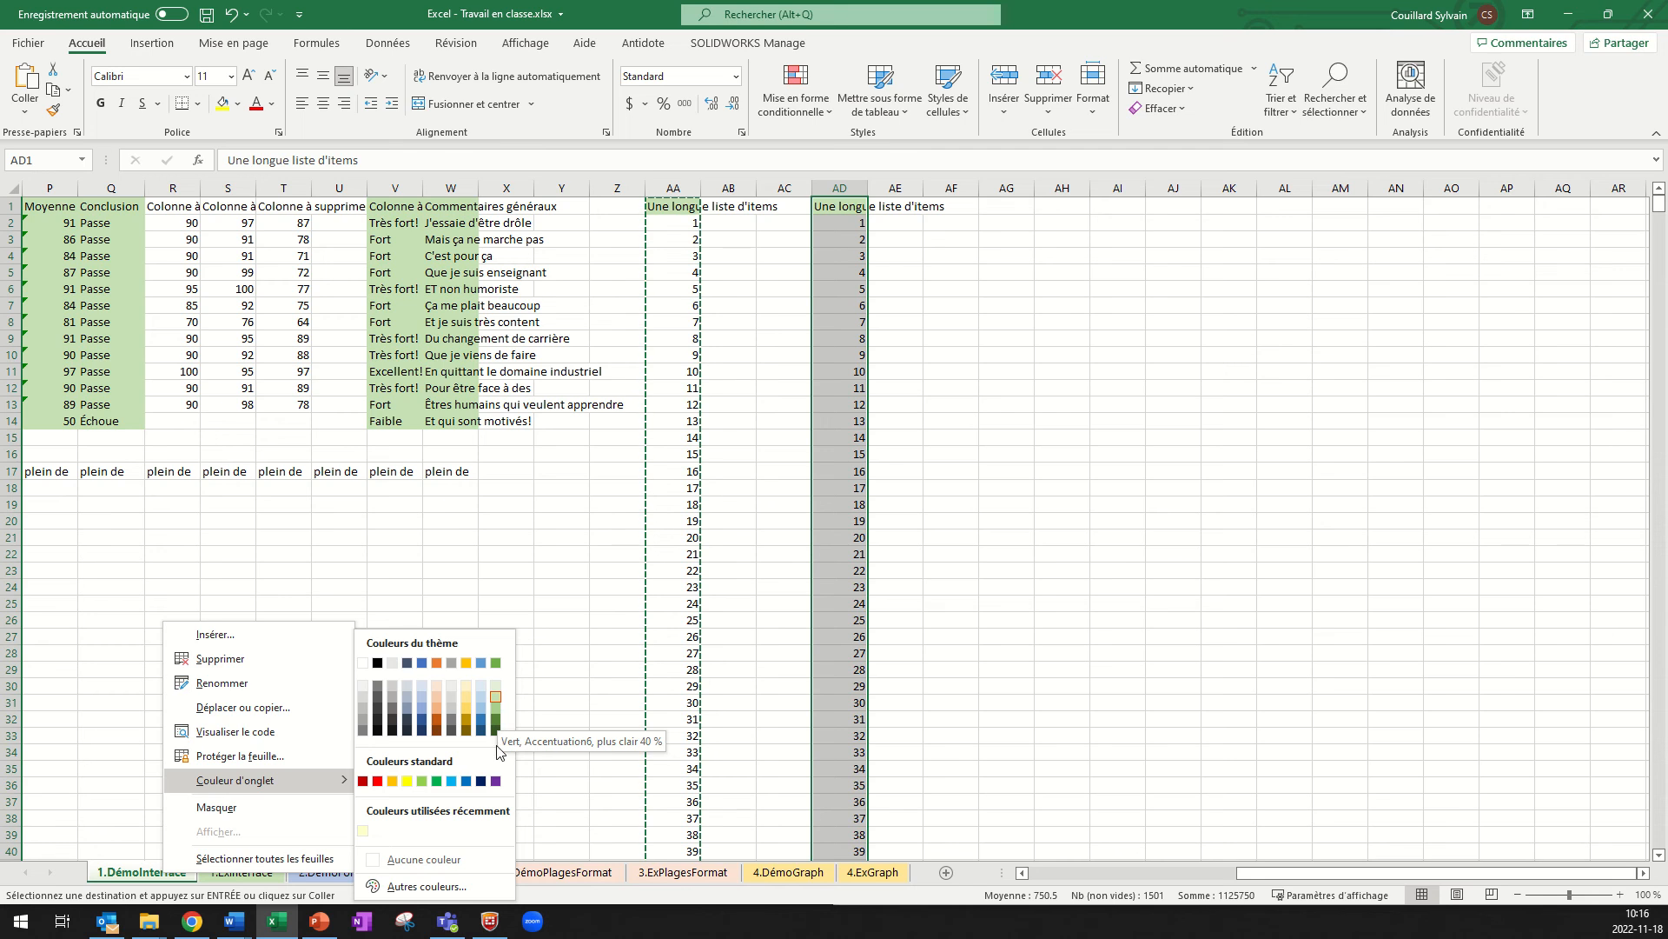
click(587, 723)
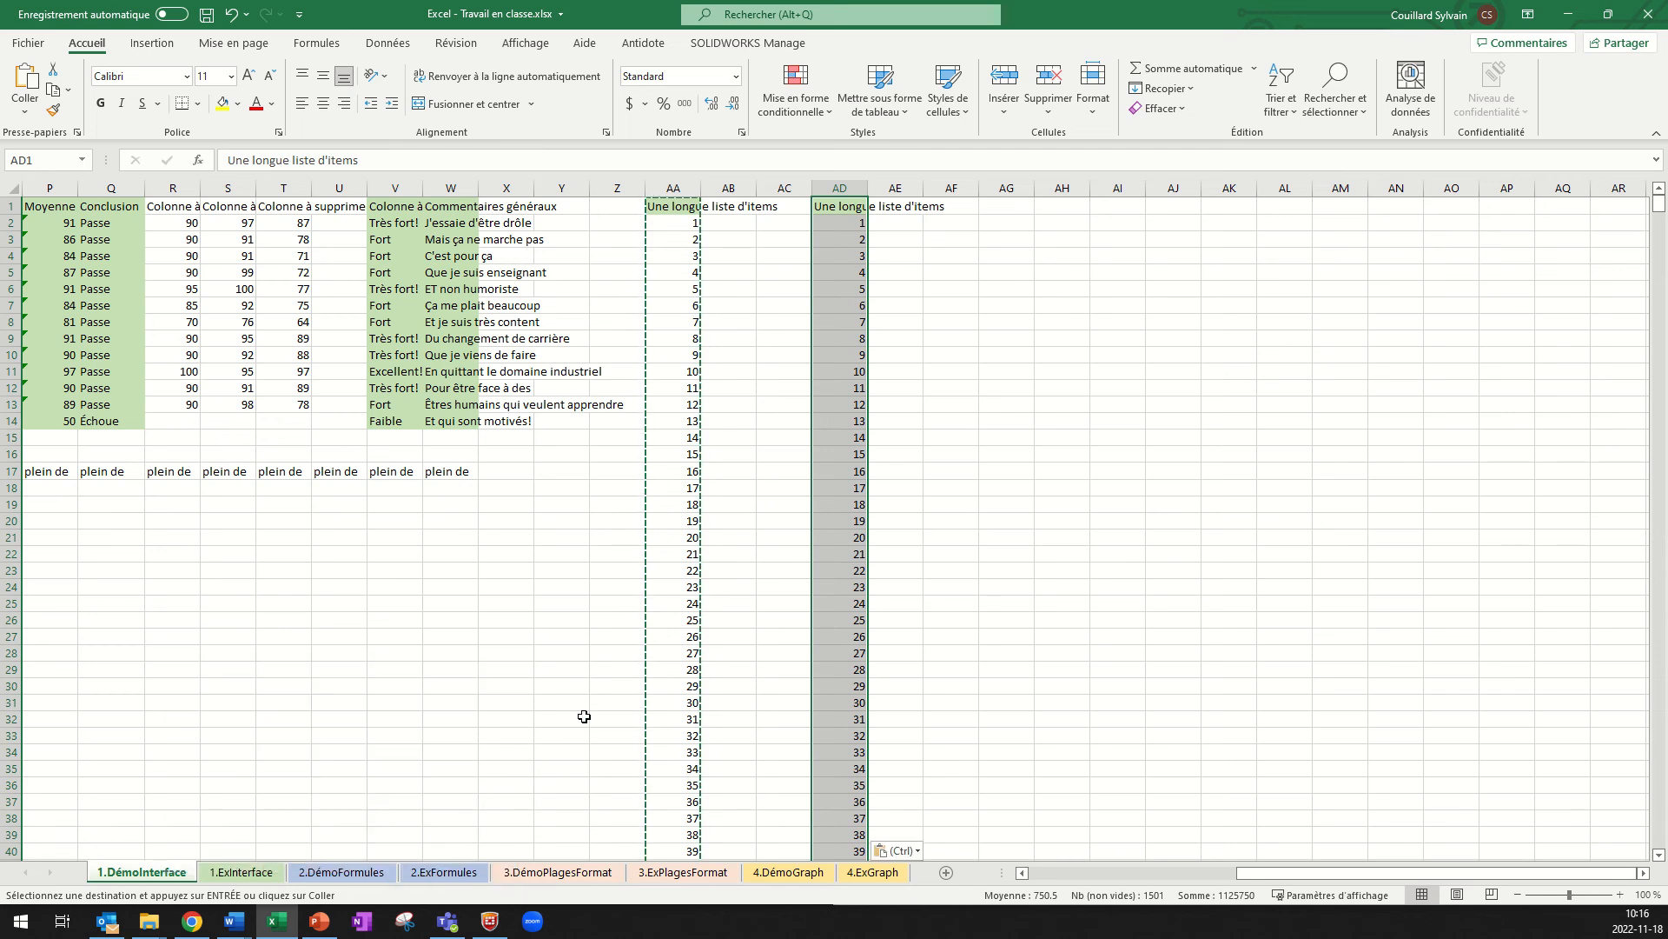
- Rename the 1.DémoInterface sheet as "test", and undo the paste of the list into column AD
double_click(175, 874)
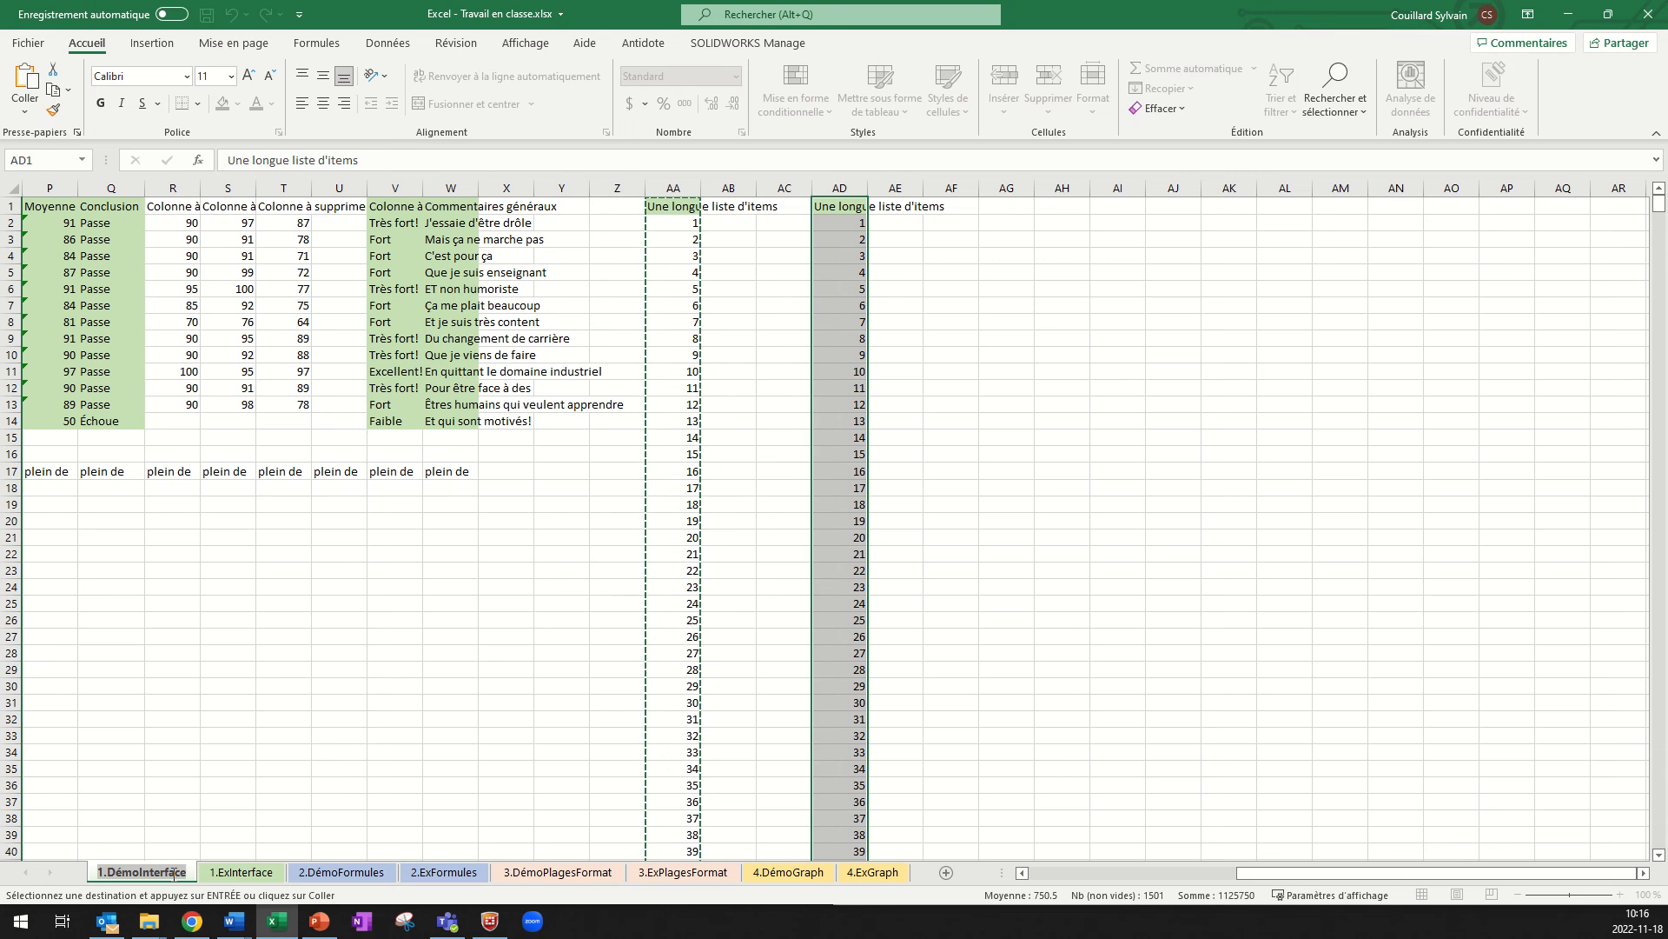
text(test)
key(Return)
click(237, 759)
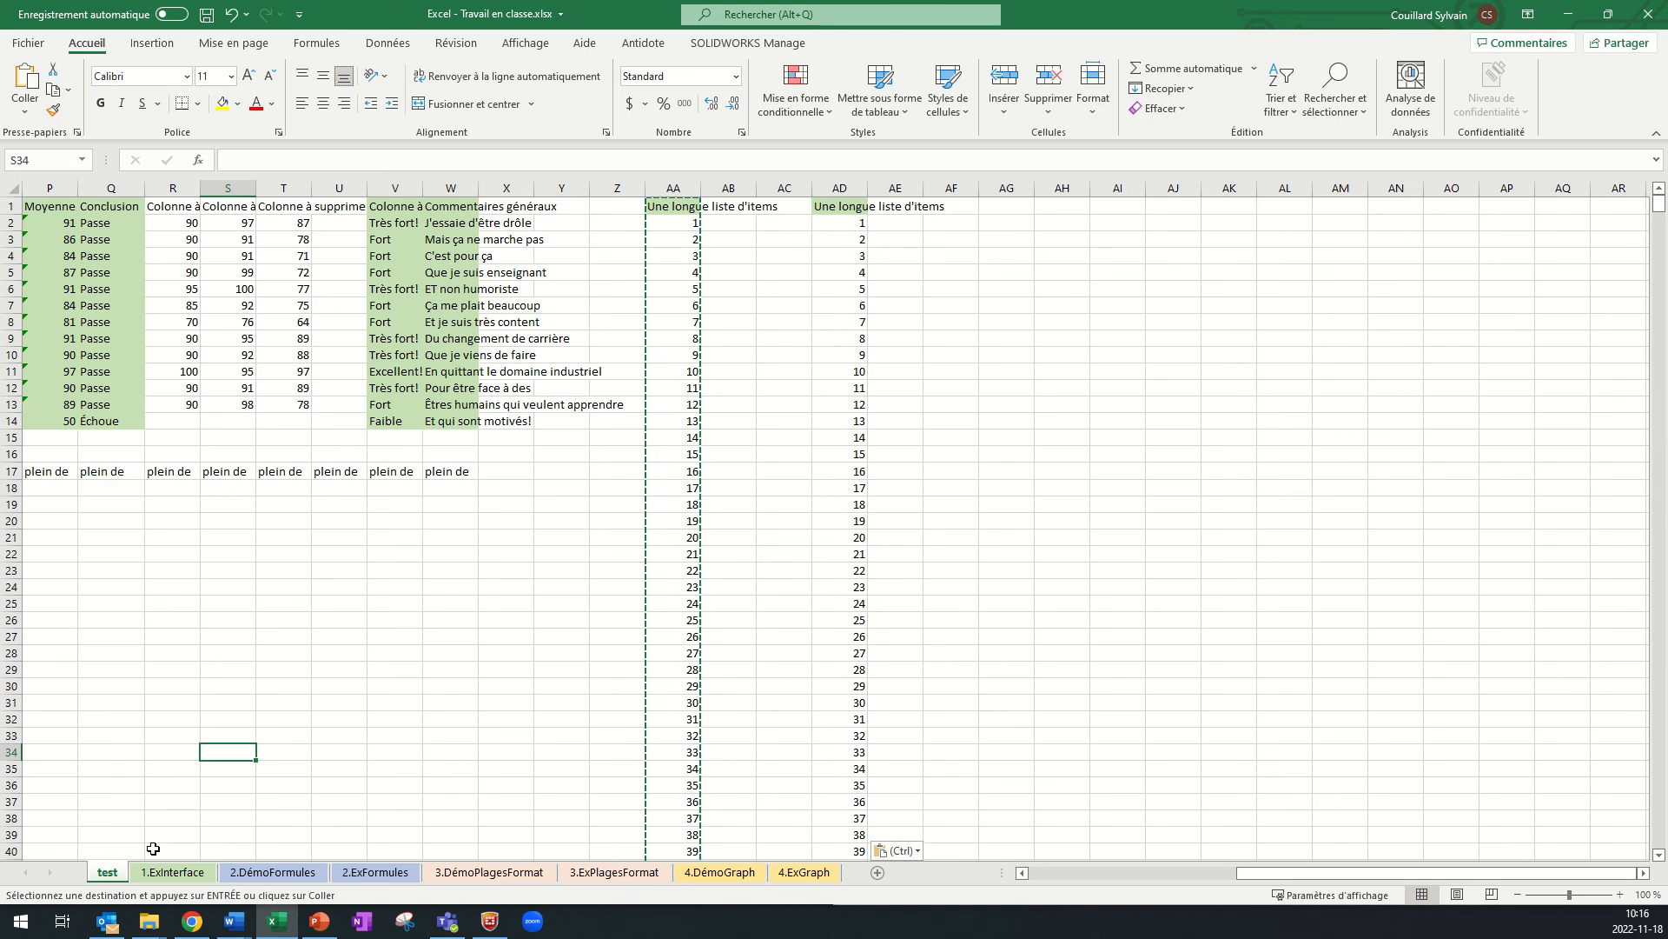
key(ctrl+z)
- Rename the "test" sheet as "1.DémoInterface"
right_click(110, 878)
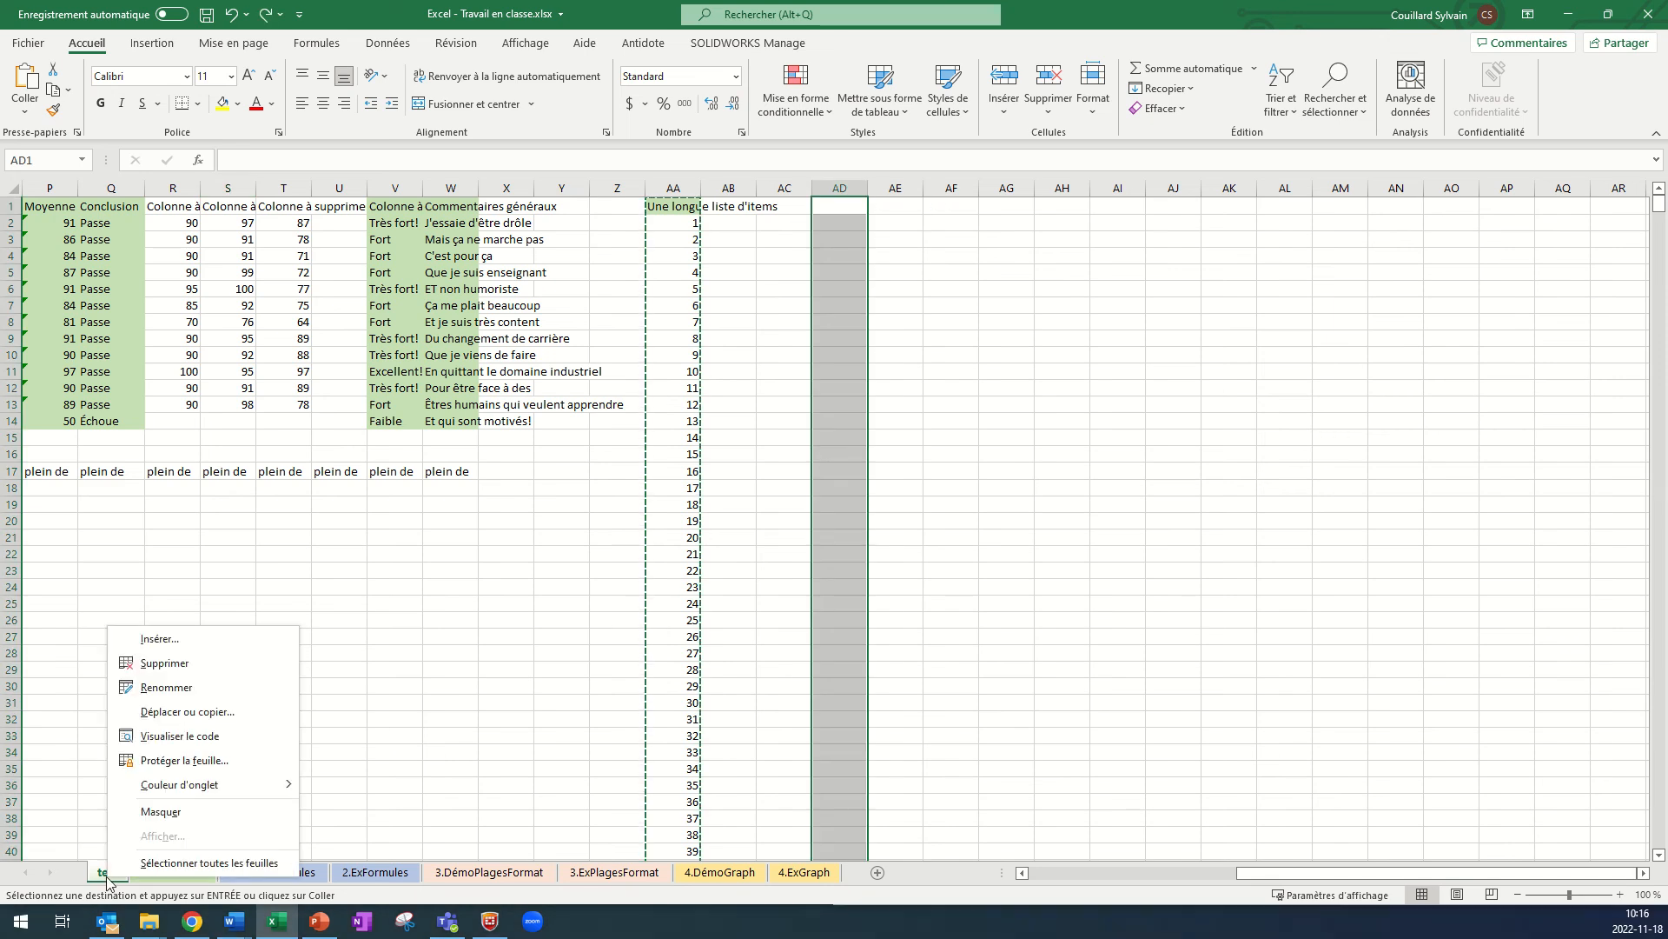
click(174, 687)
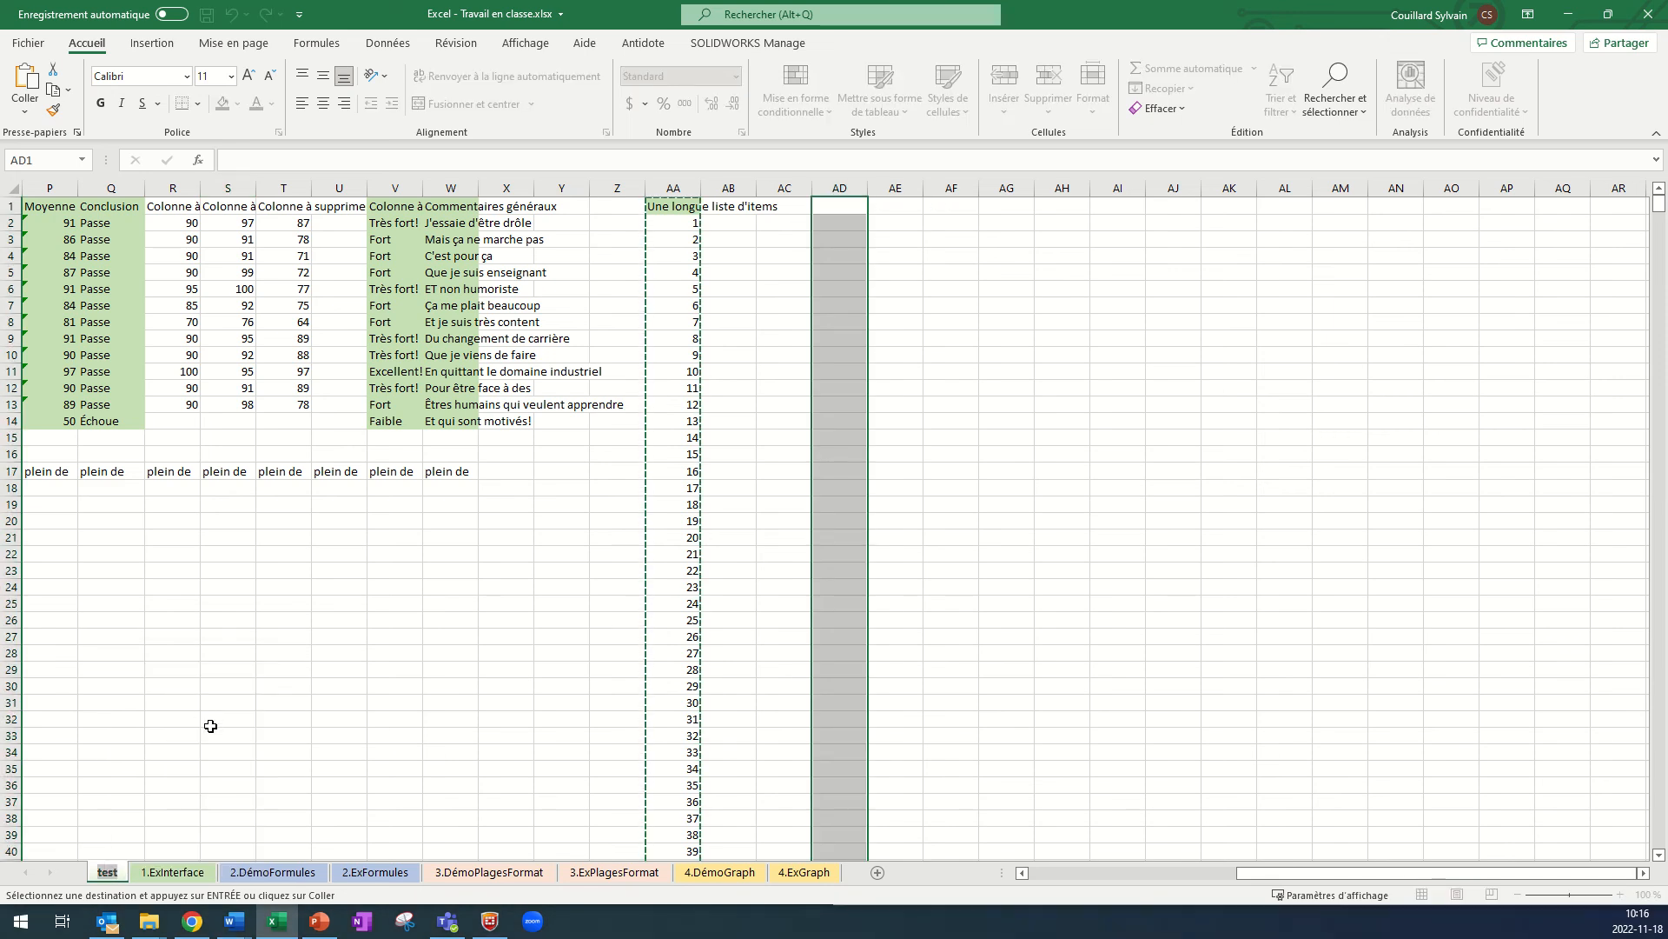
text(1)
text(a)
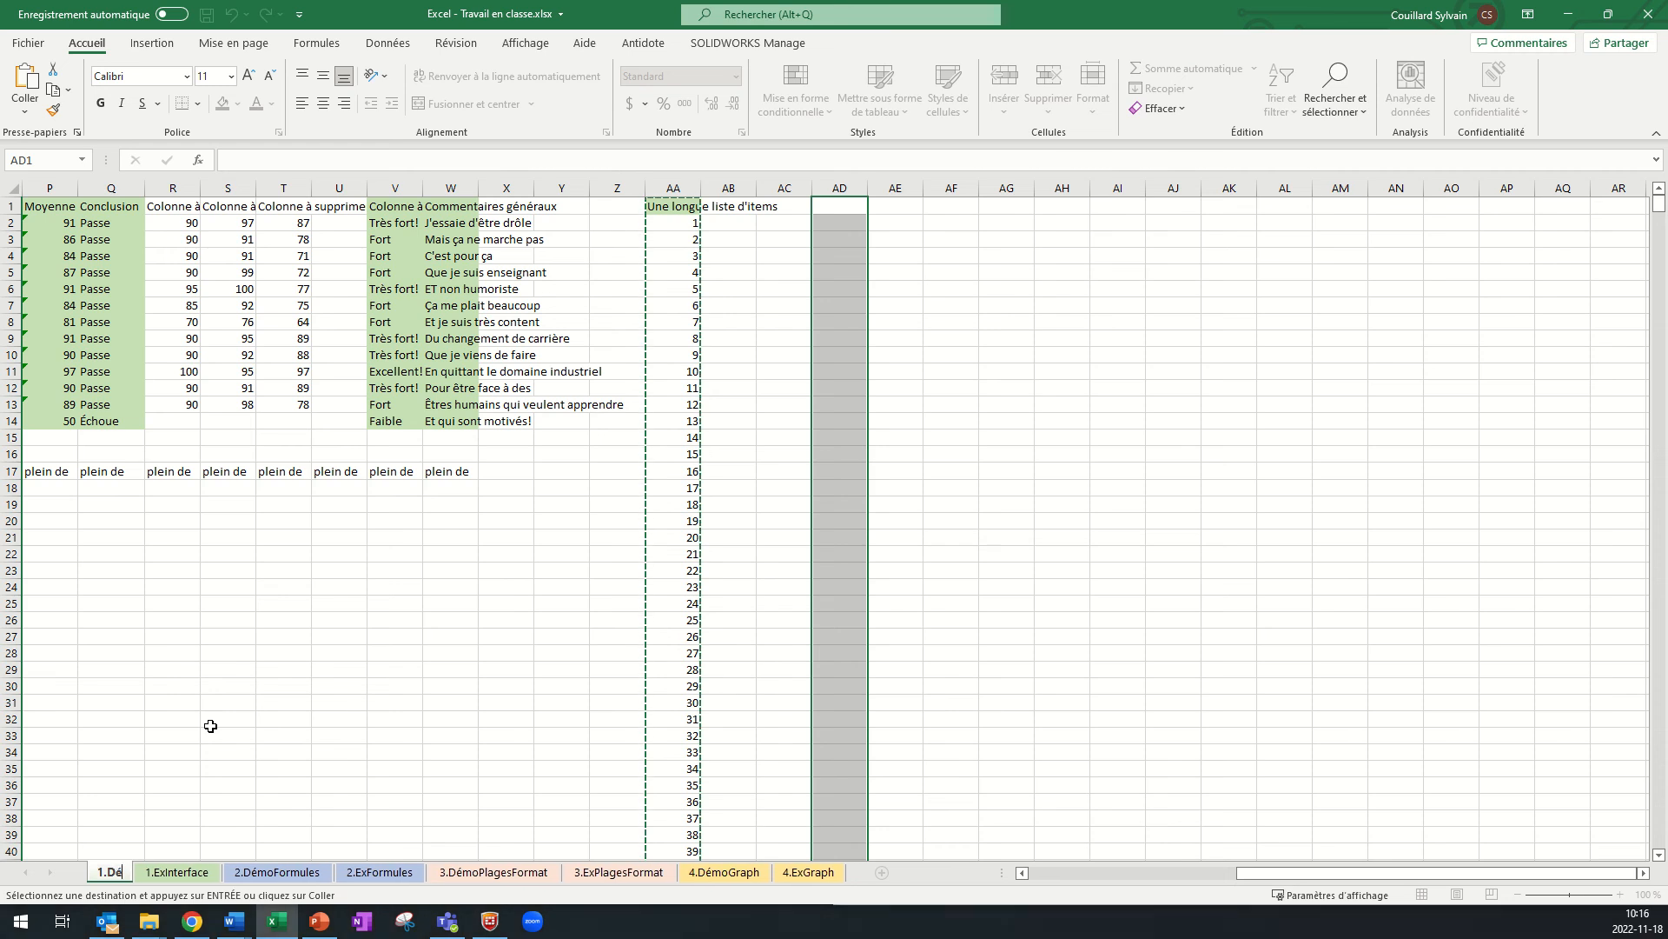
text(mo)
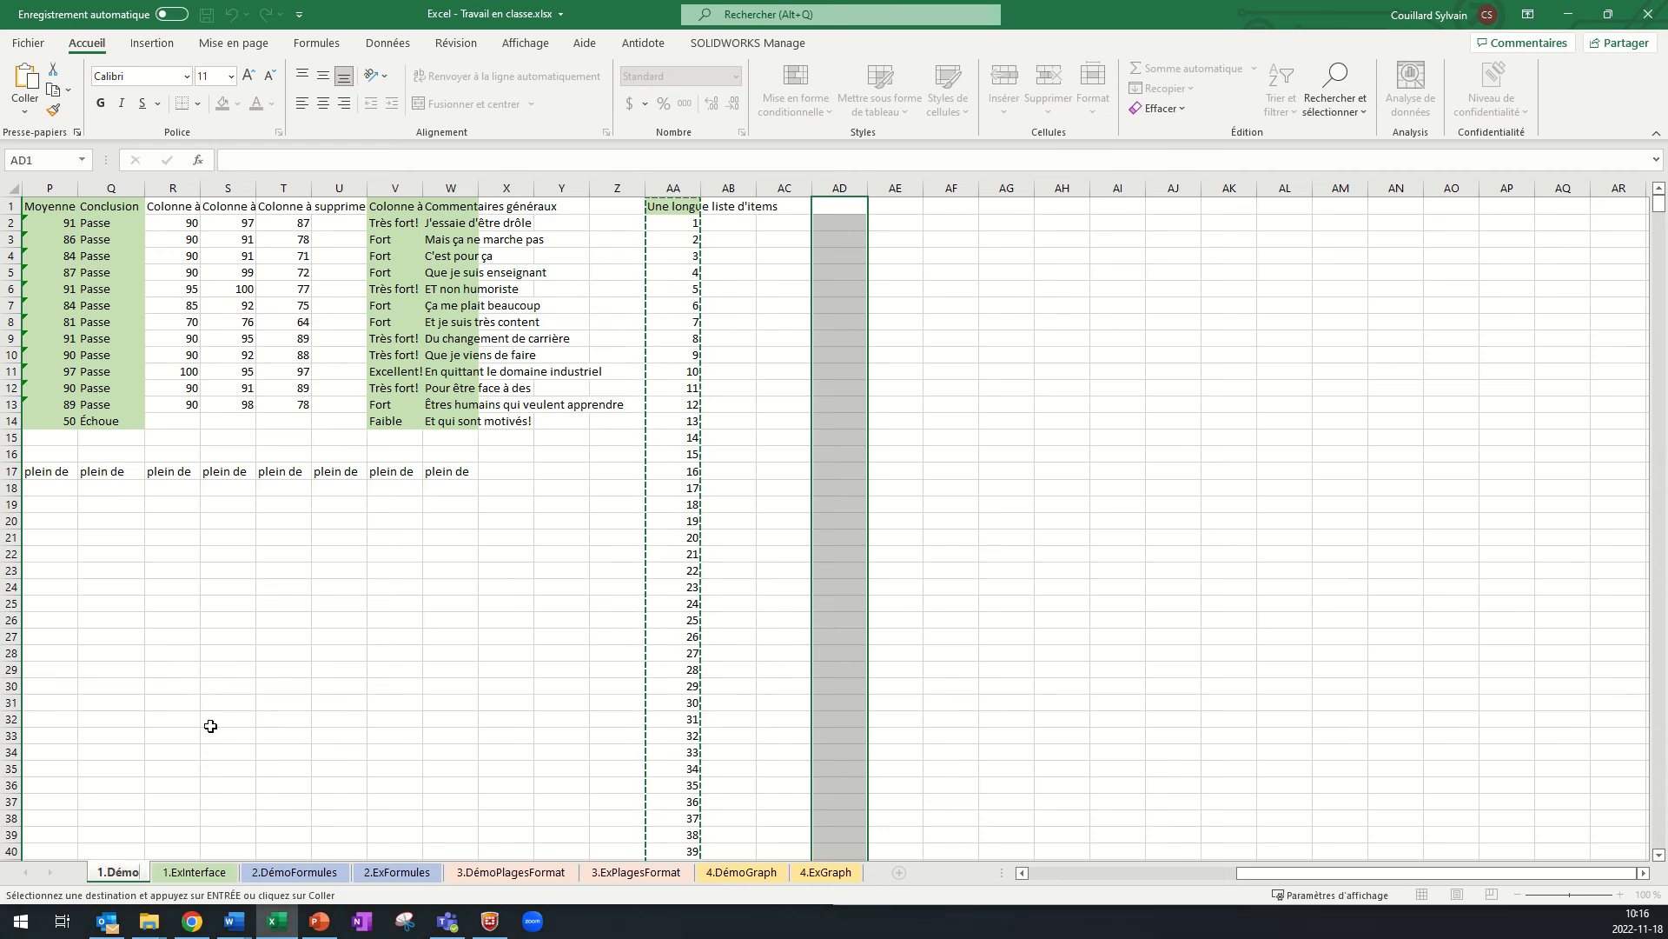
text(Interface)
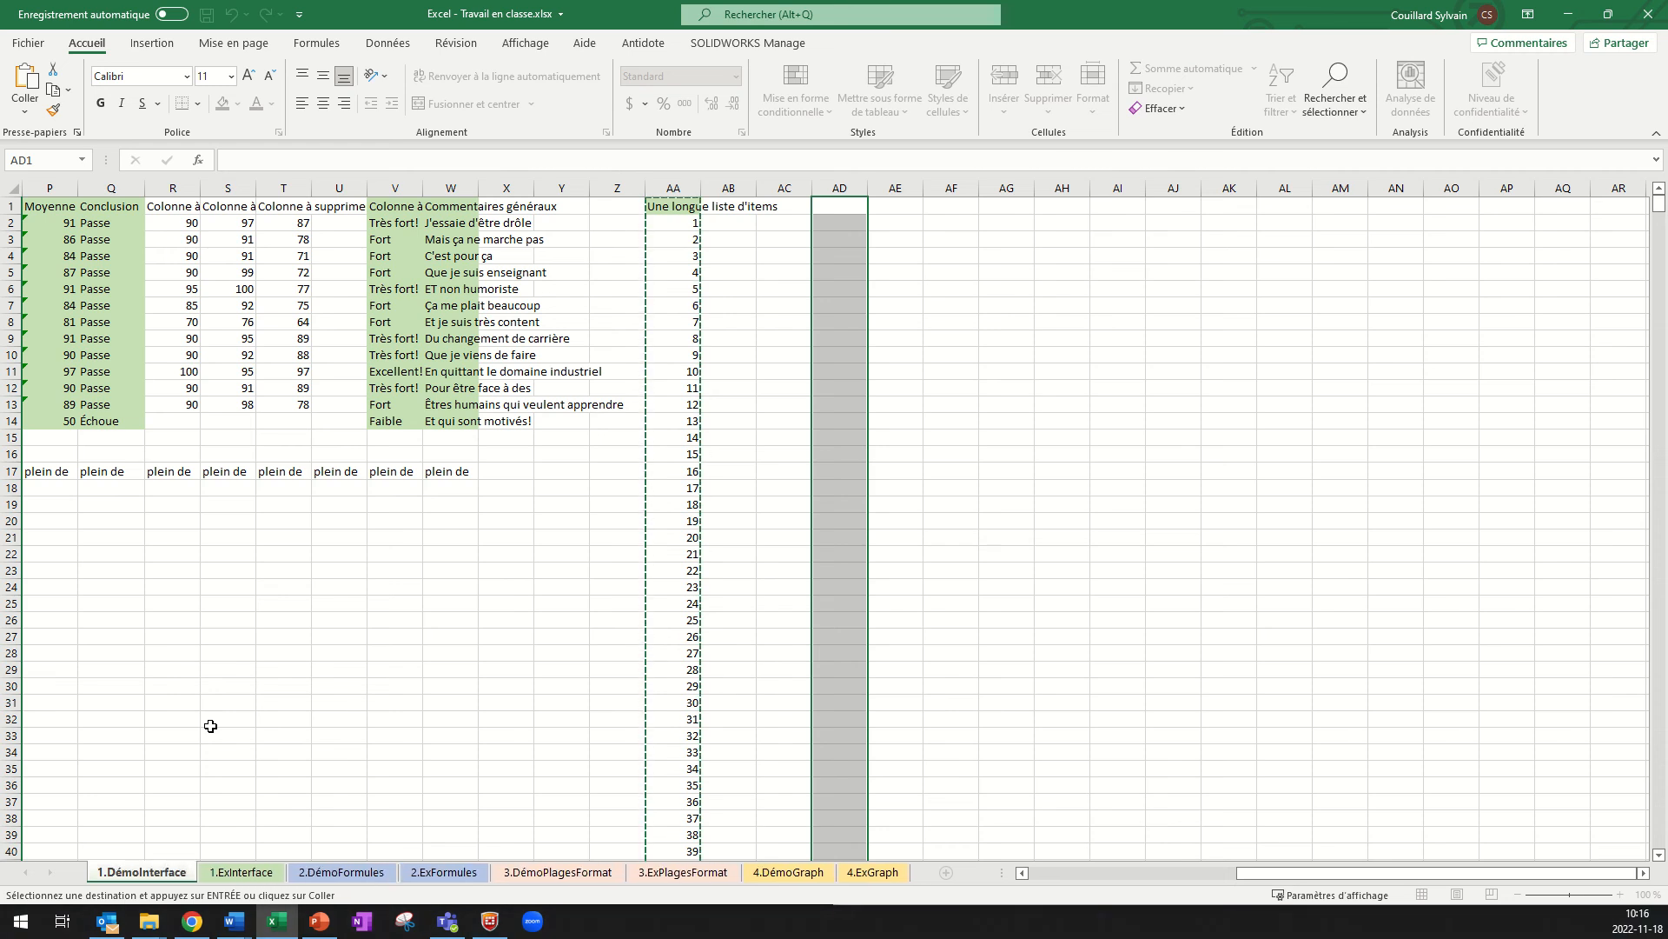
click(210, 726)
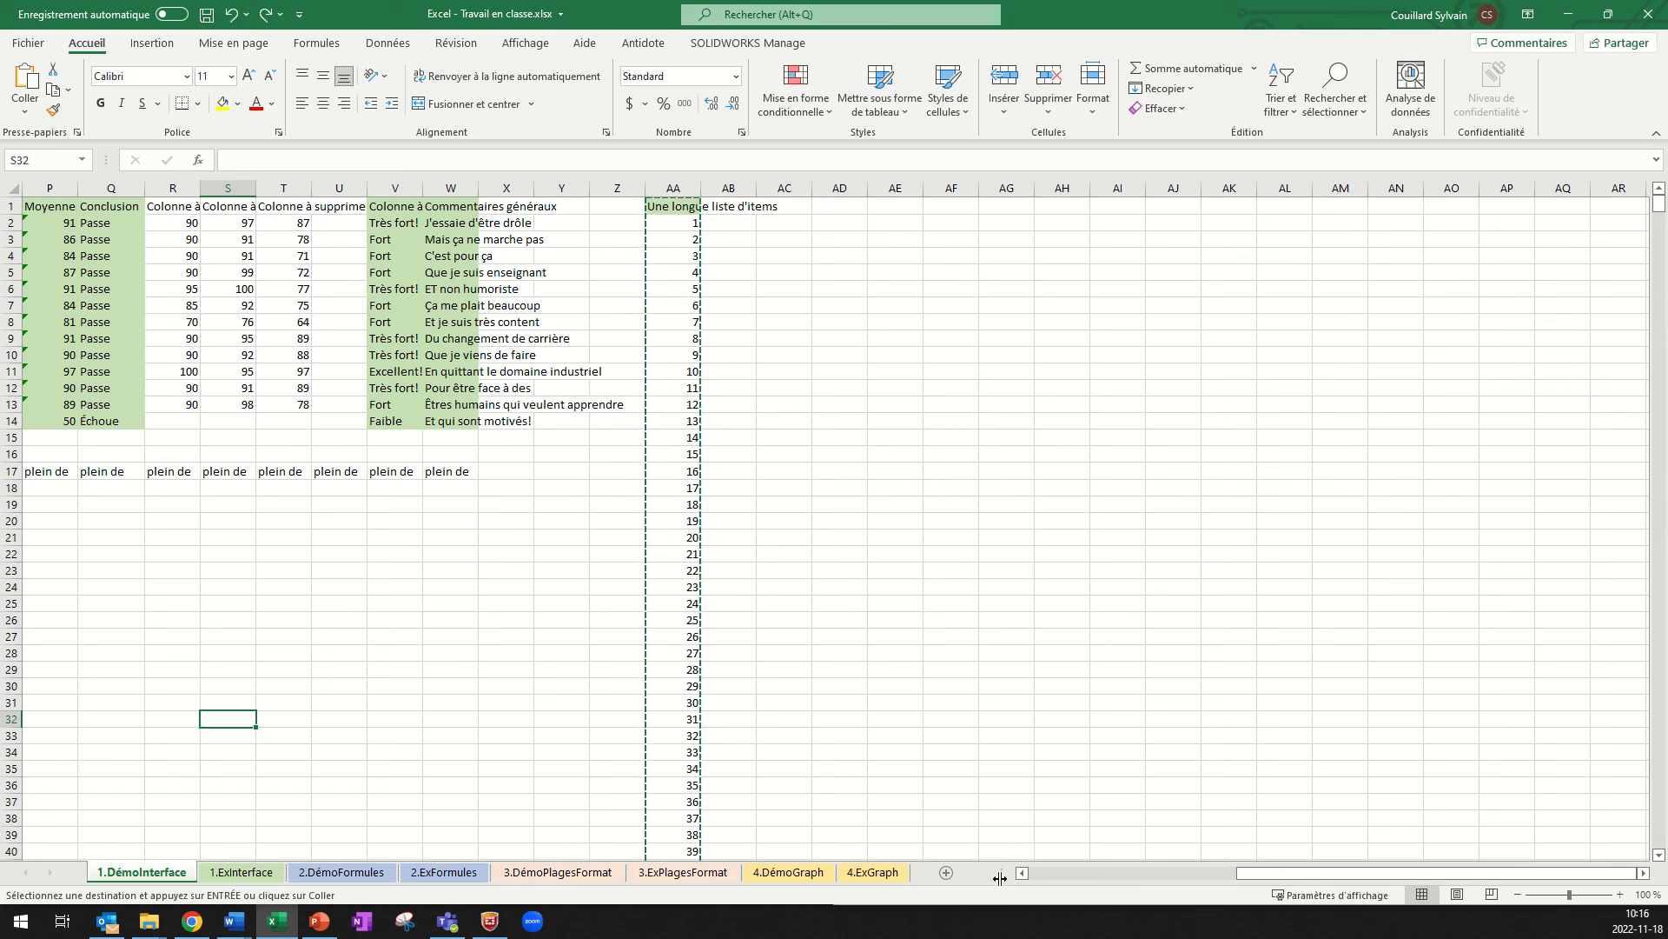
- Resize the sheet-tab area, bring columns K onward into view, and narrow the tab area to just past 3.DémoPlagesFormat
drag(1000, 882, 1147, 868)
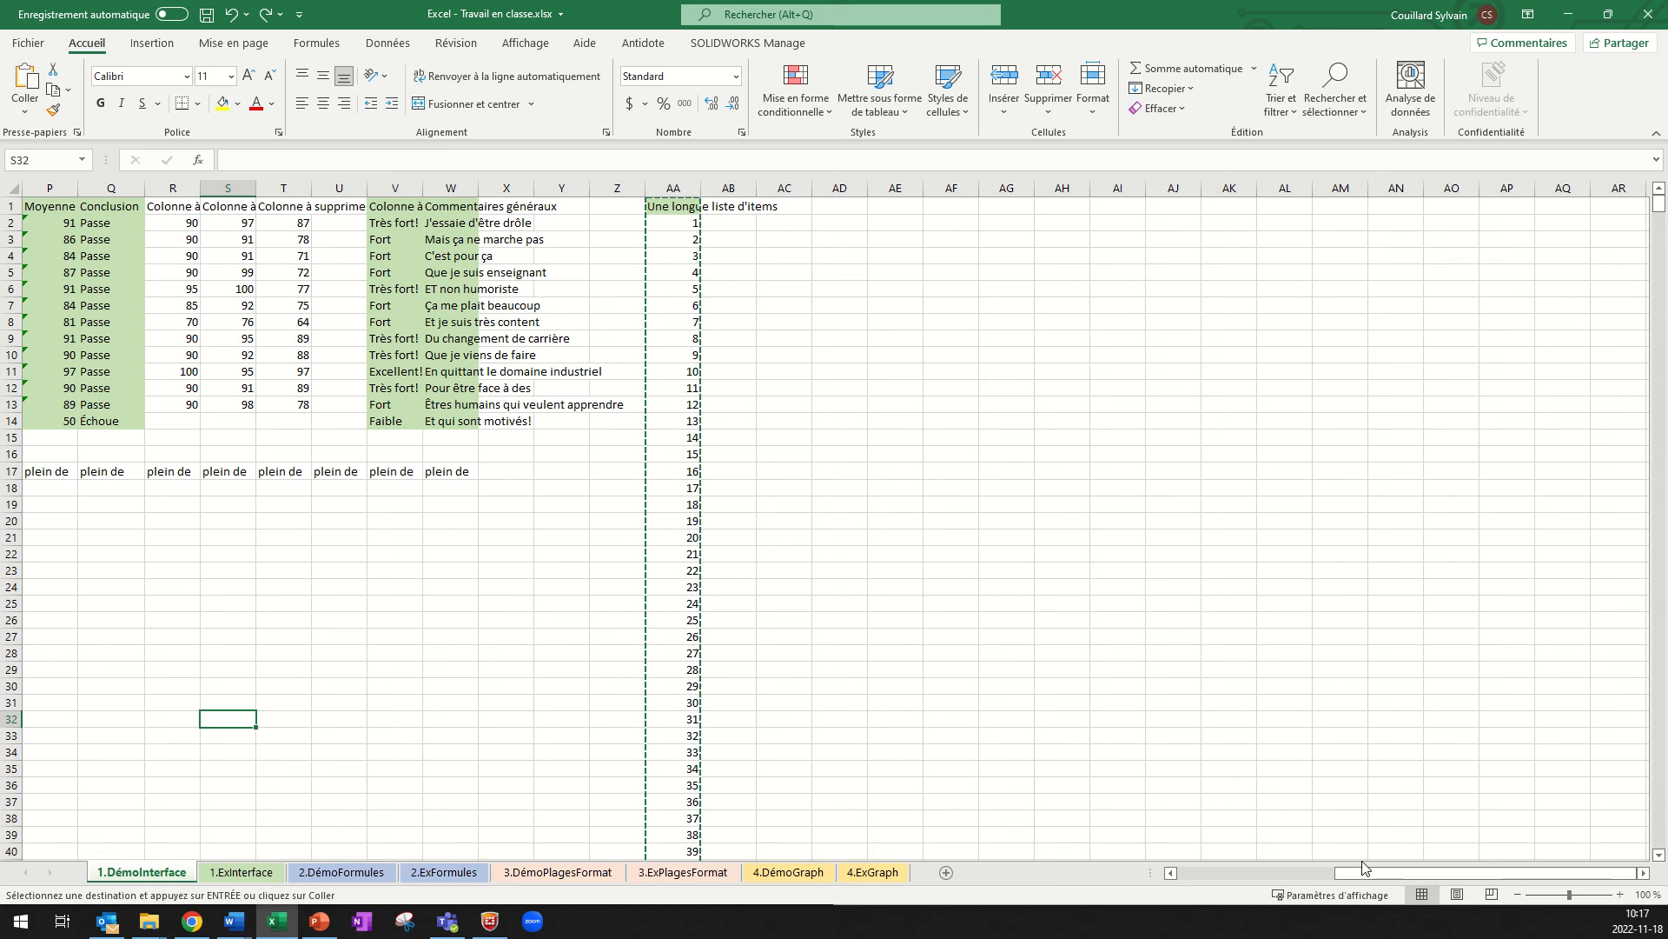
drag(1369, 872, 1303, 876)
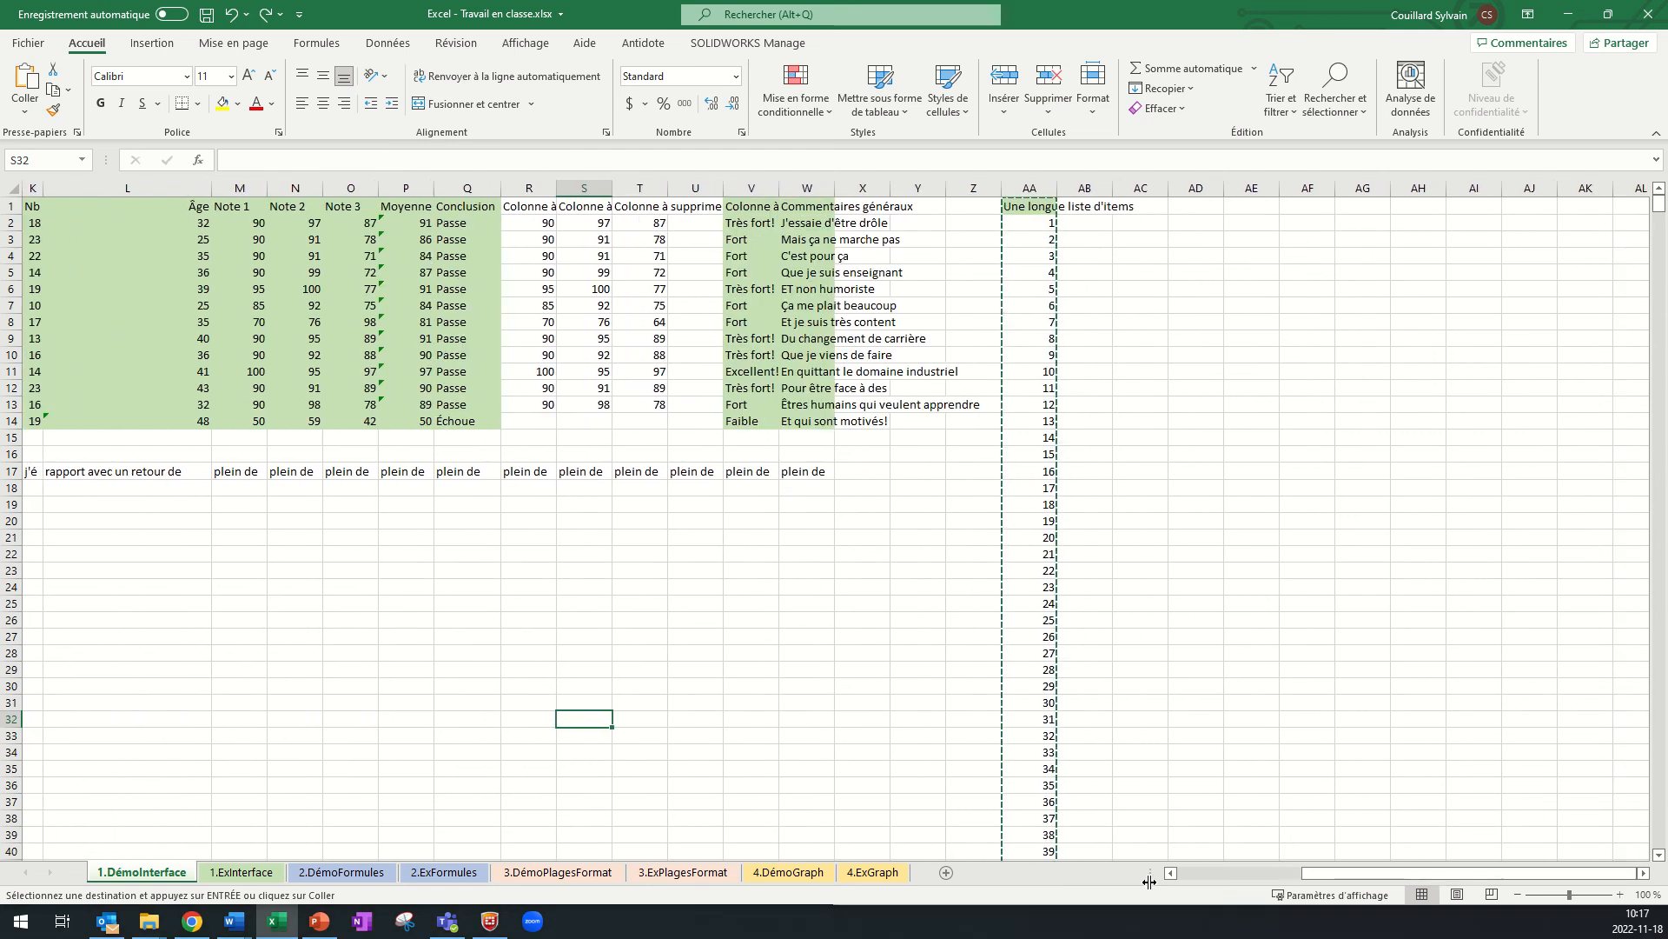
drag(1150, 873, 709, 893)
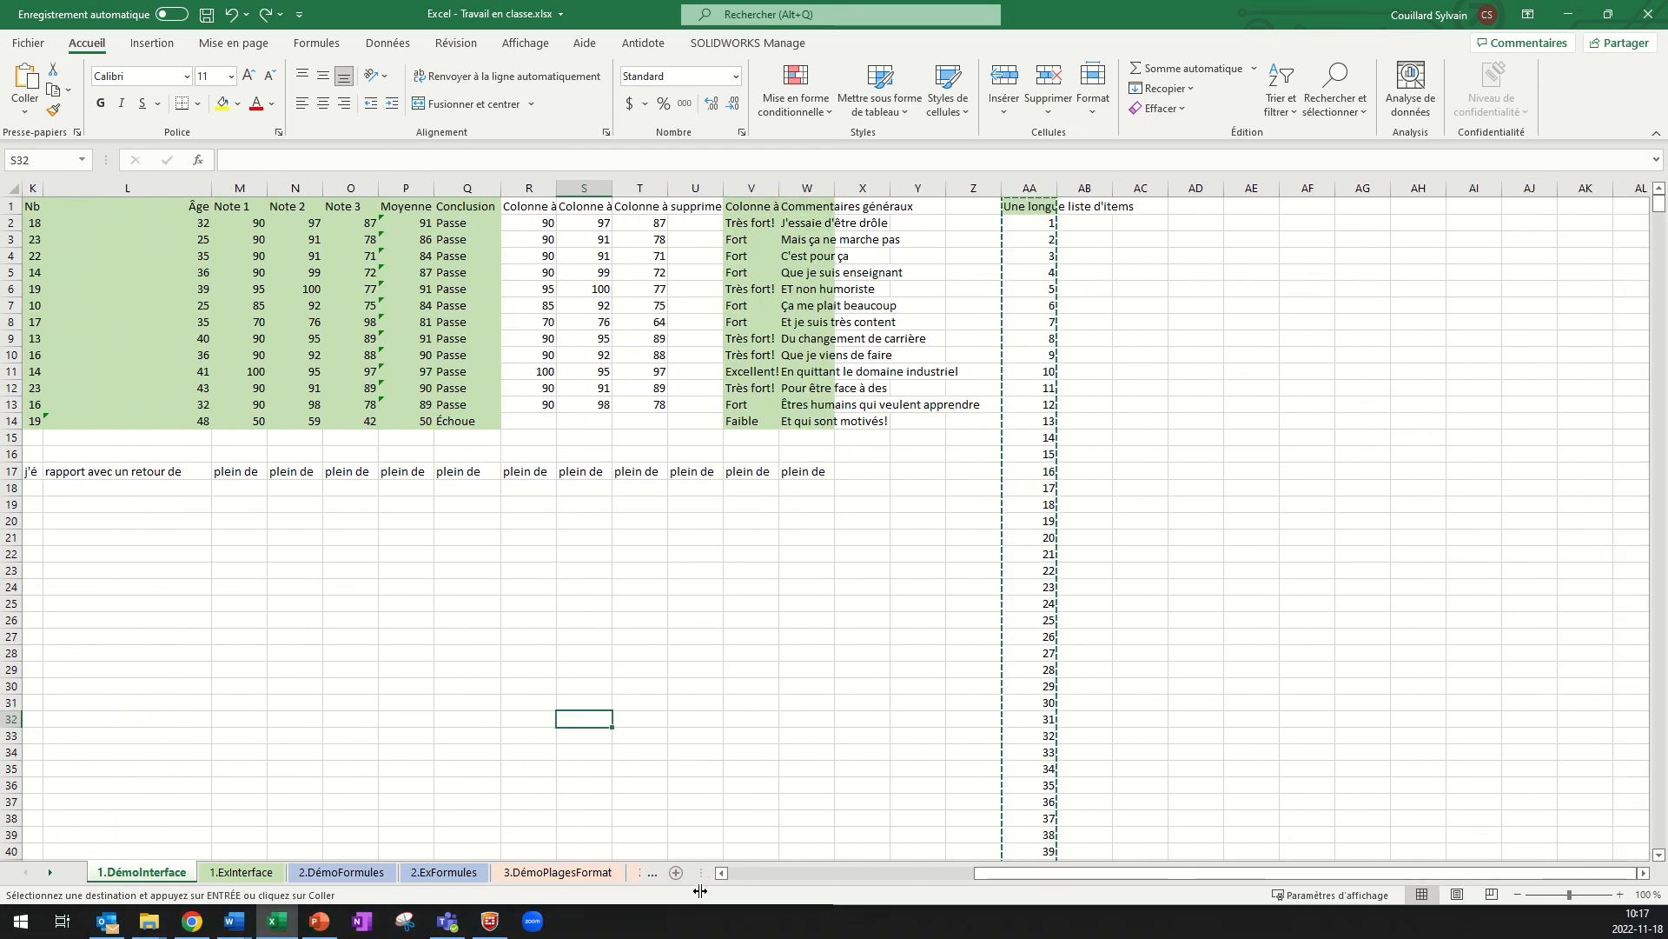
- Browse the sheet tabs to the last one and back to 1.DémoInterface, and widen the tab area to show all tabs
click(52, 873)
click(52, 872)
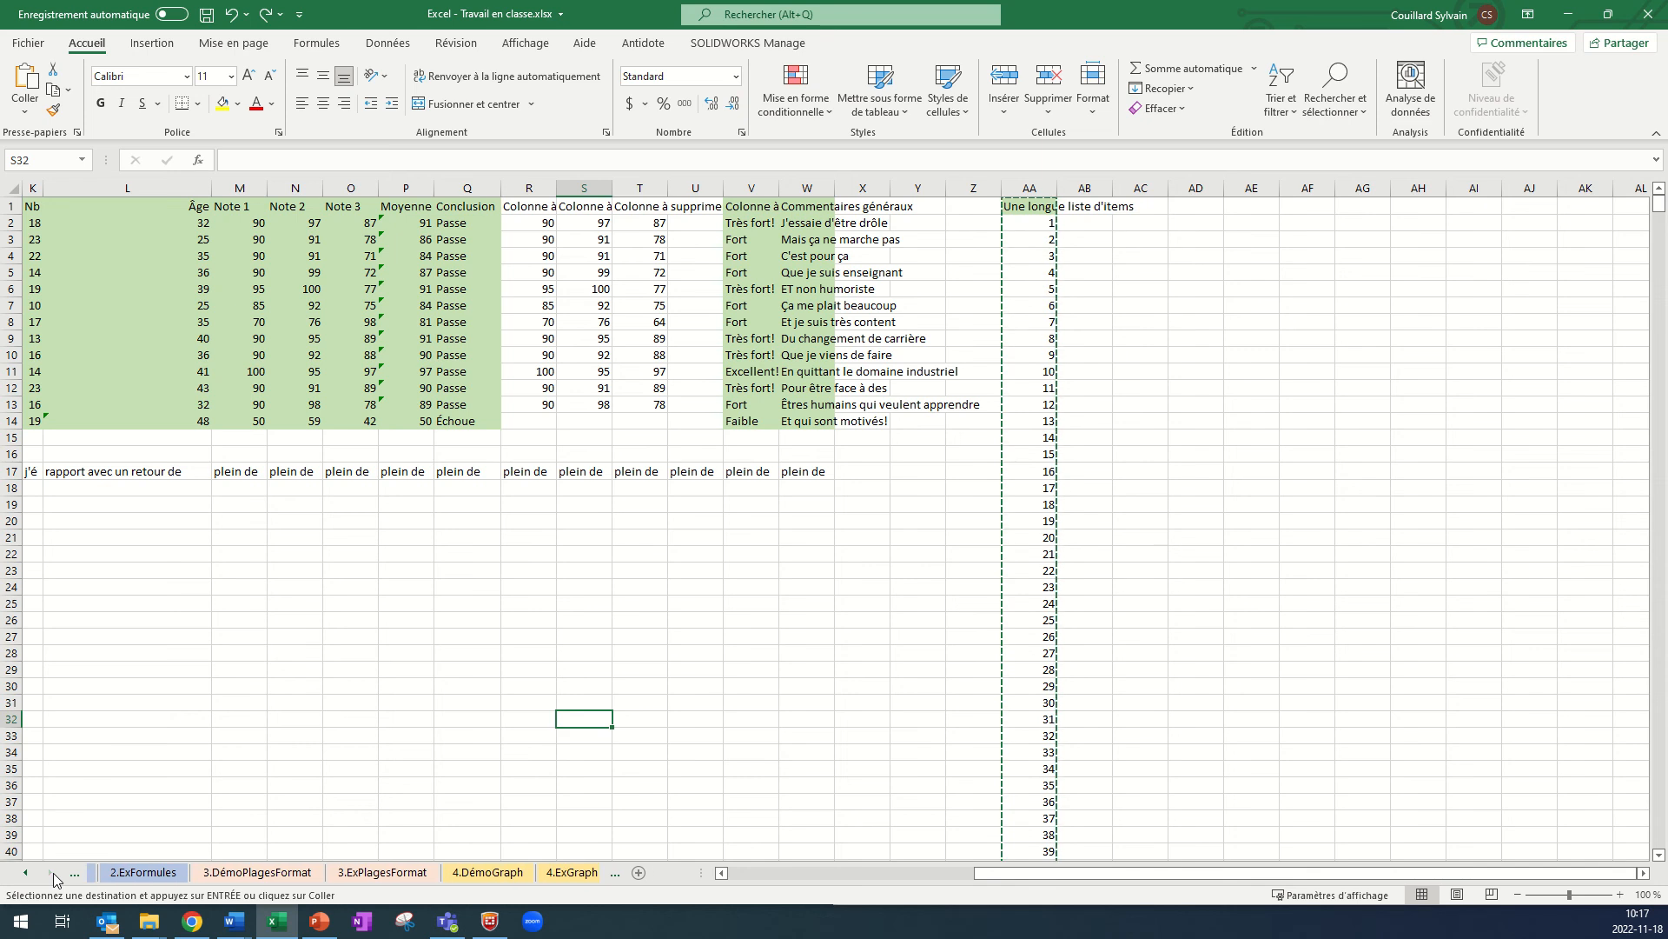
click(52, 873)
click(25, 872)
click(26, 872)
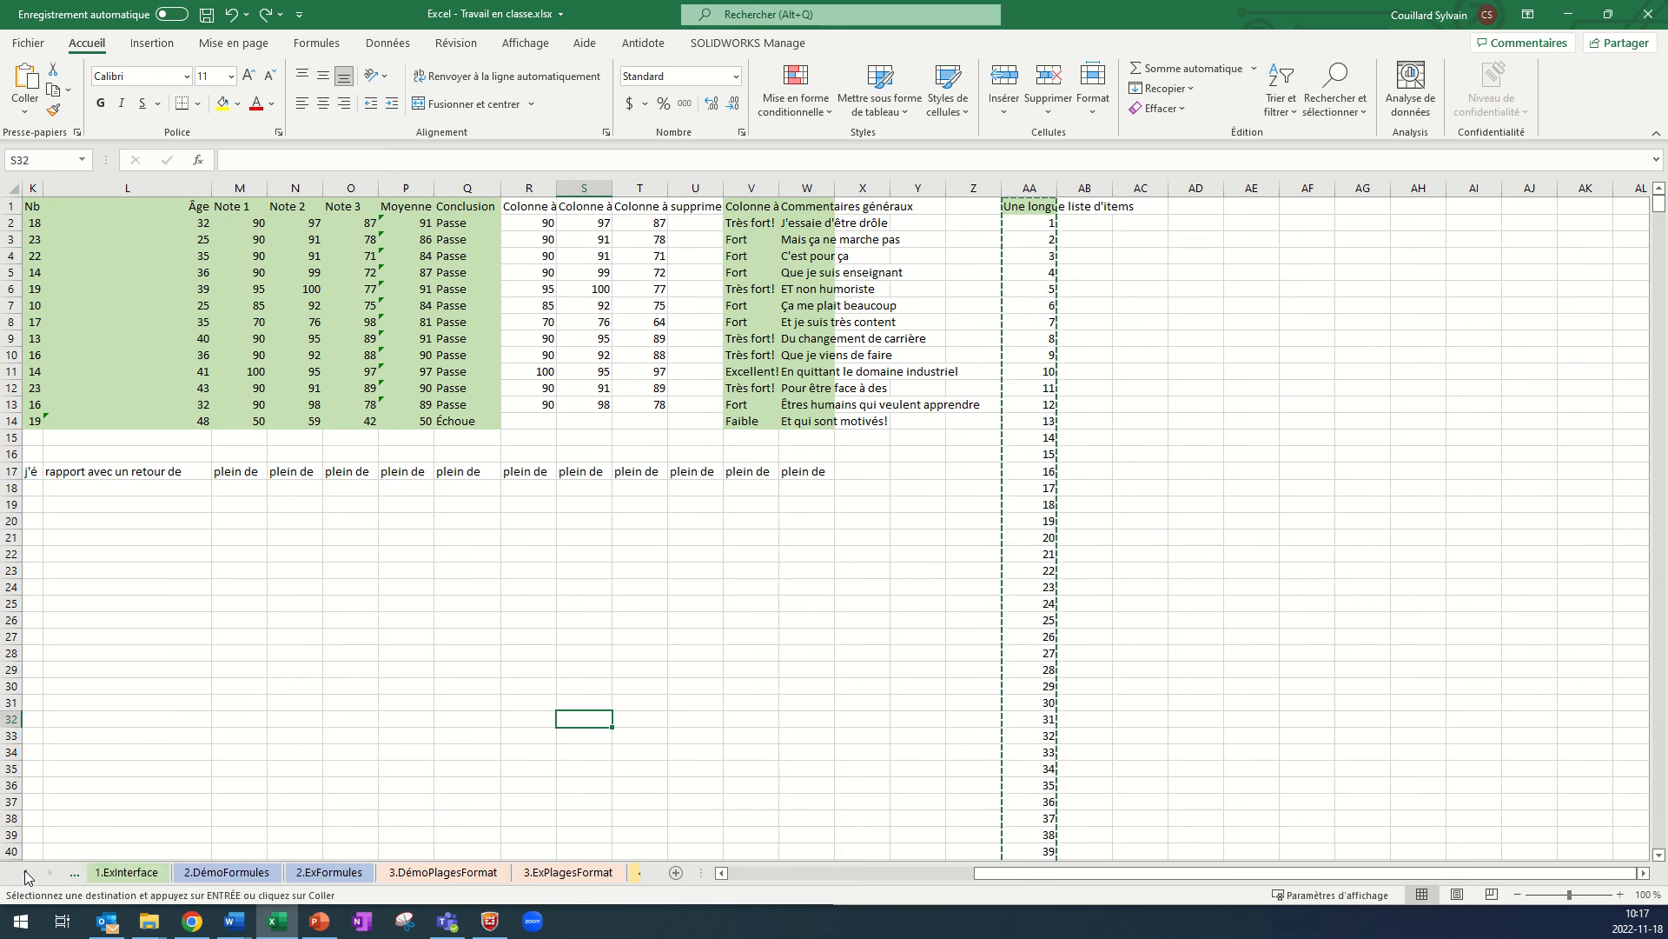
click(25, 873)
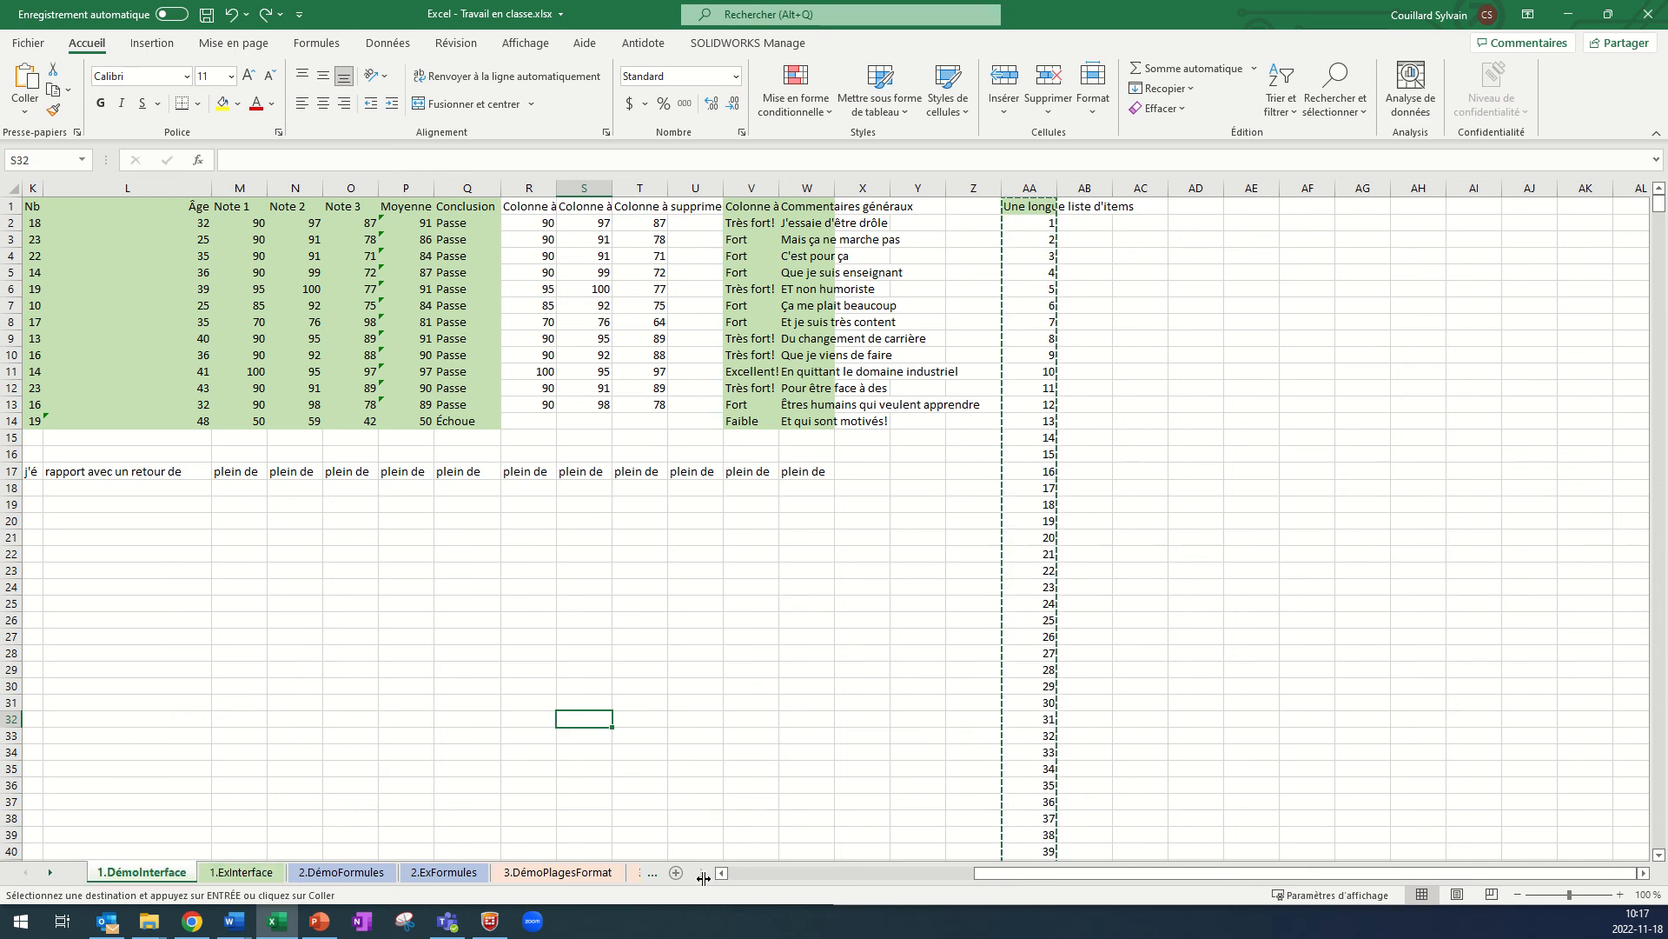
drag(701, 873, 1038, 872)
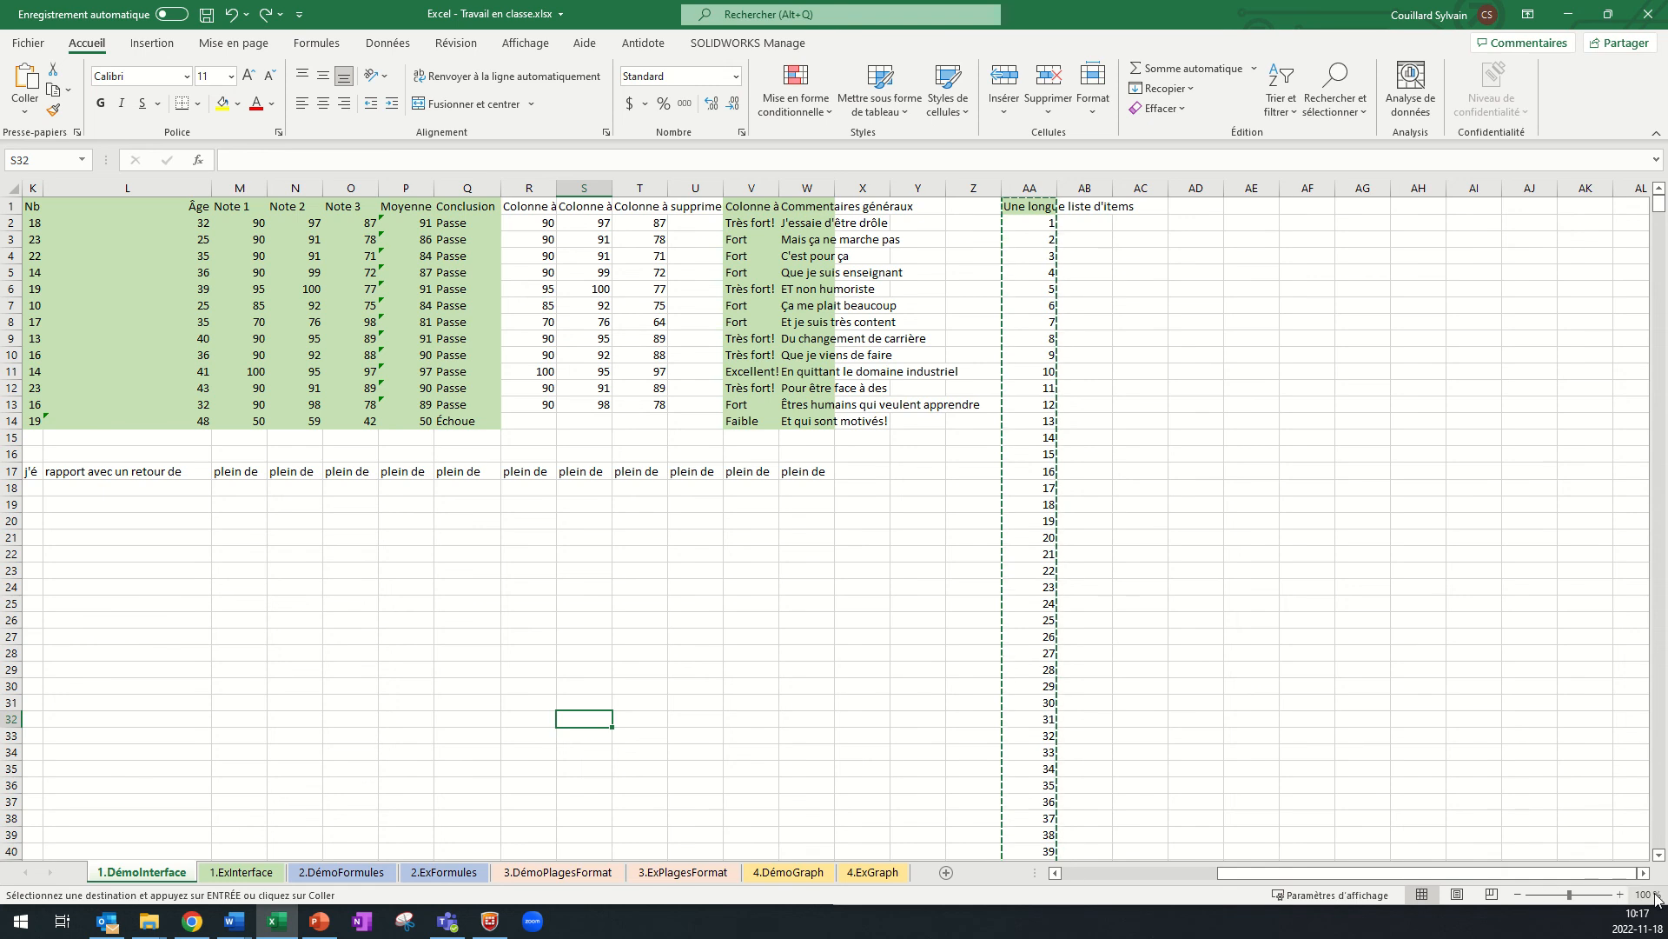
- Go to column A in row 29 and jump up through the blocks of data to A1
click(89, 674)
key(Home)
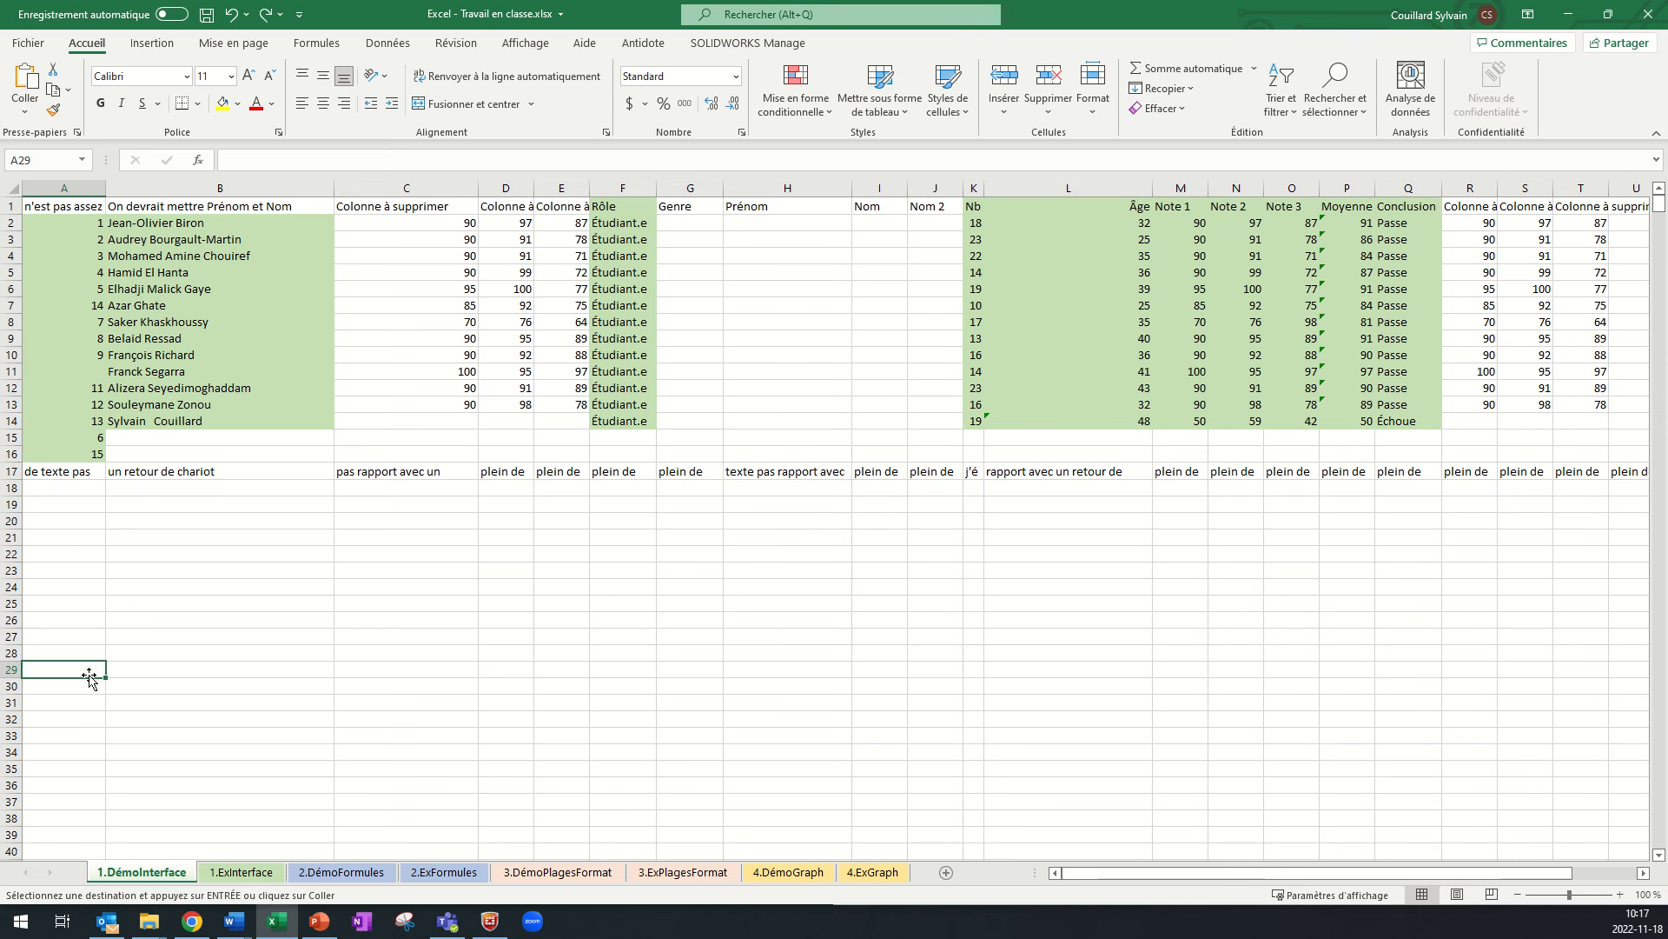
key(ctrl+Up)
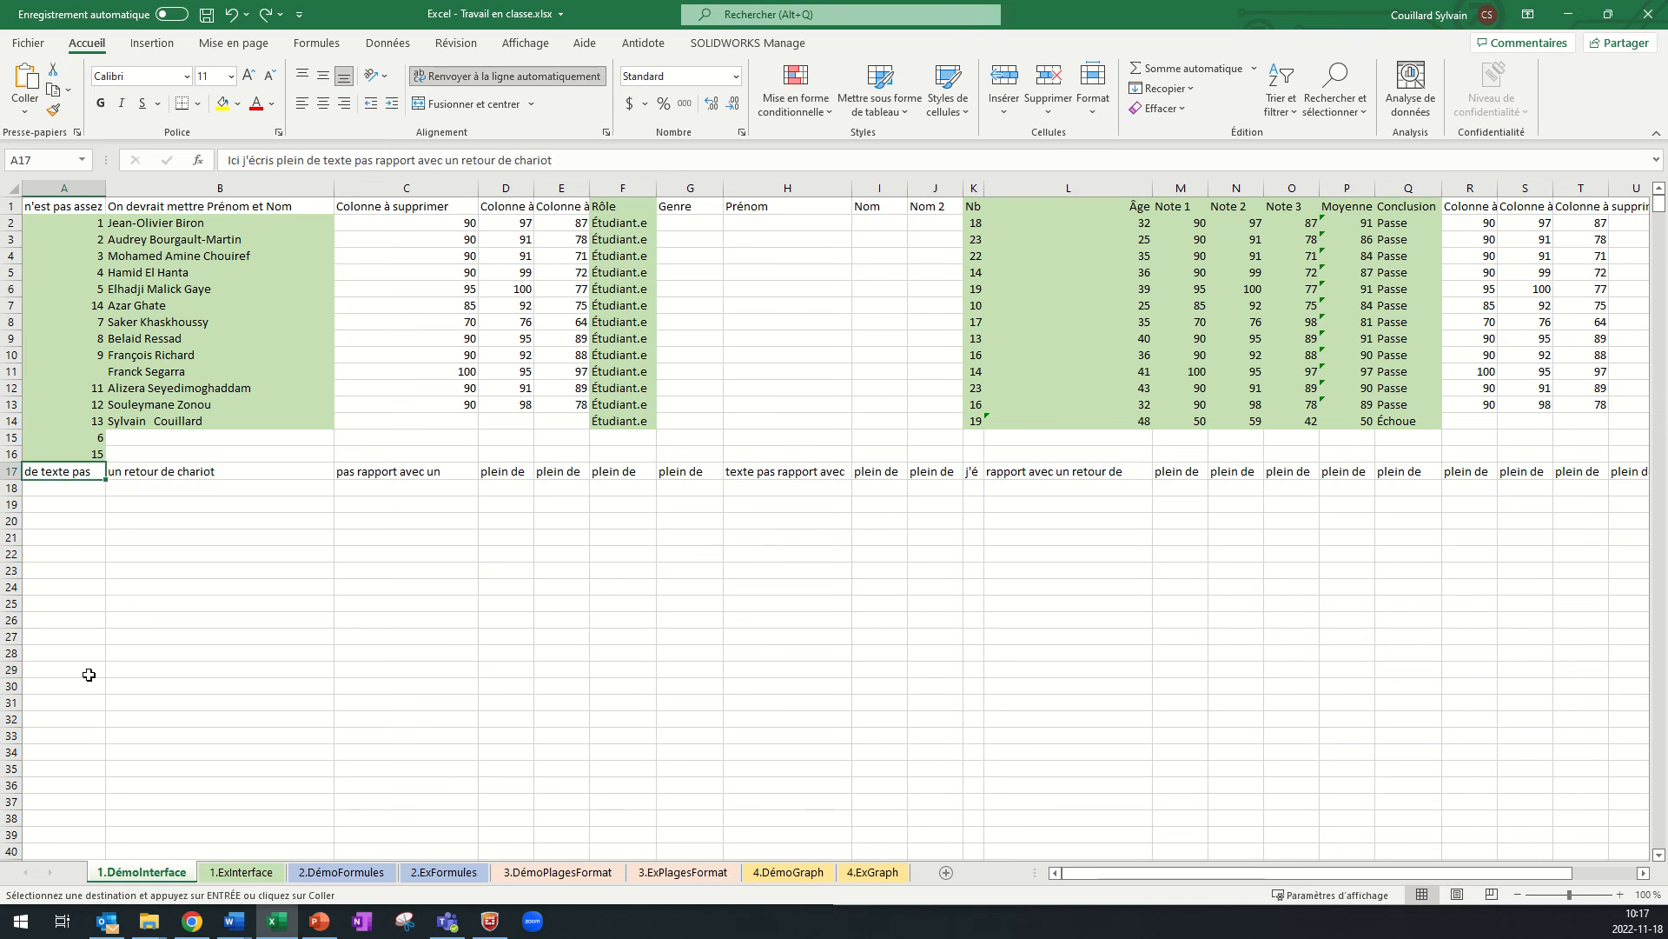
key(ctrl+Up)
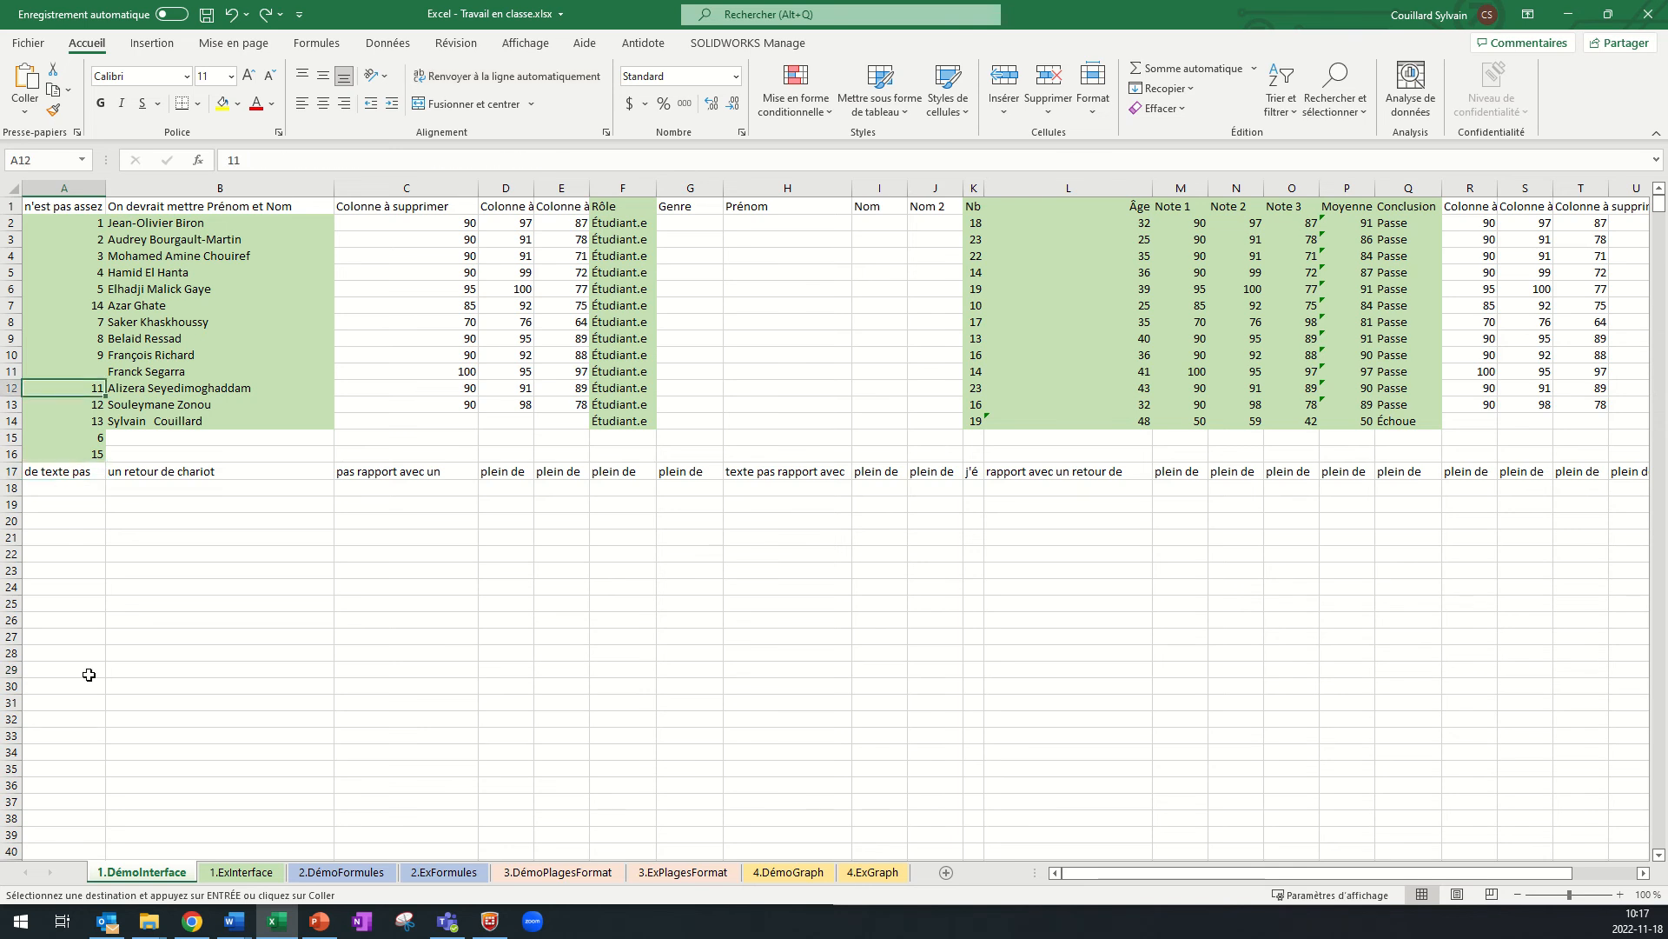
key(ctrl+Up)
key(ctrl+Up)
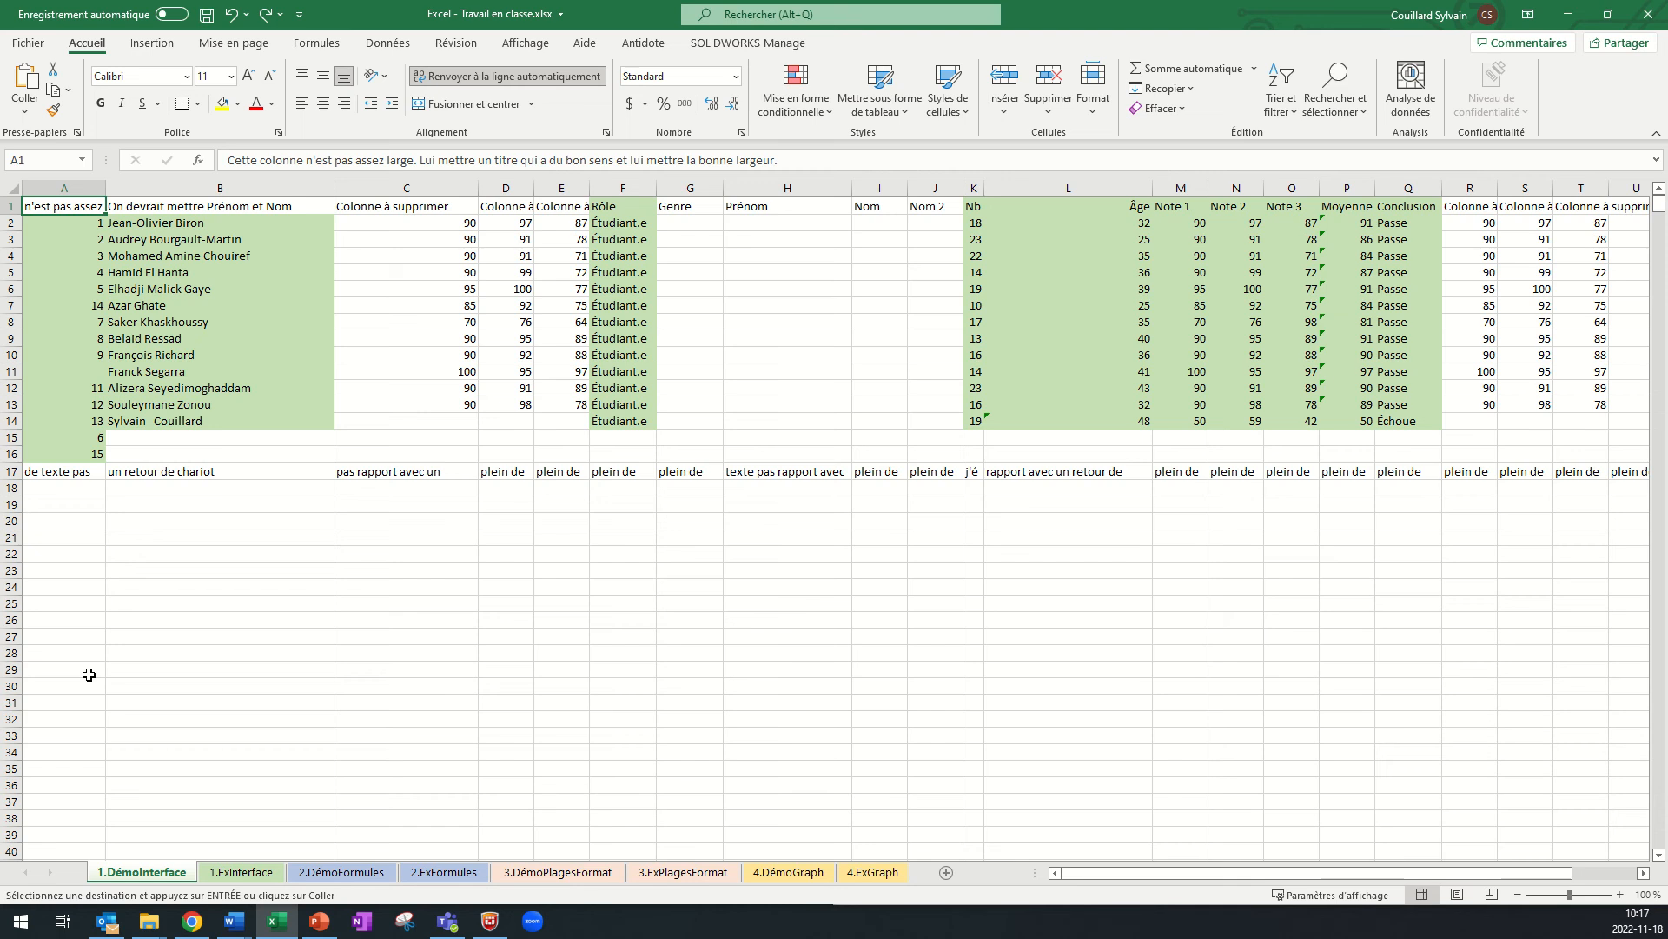
- Jump from A1 down through the data blocks in column A, past the text in A65, to the sheet's last row
key(ctrl+Down)
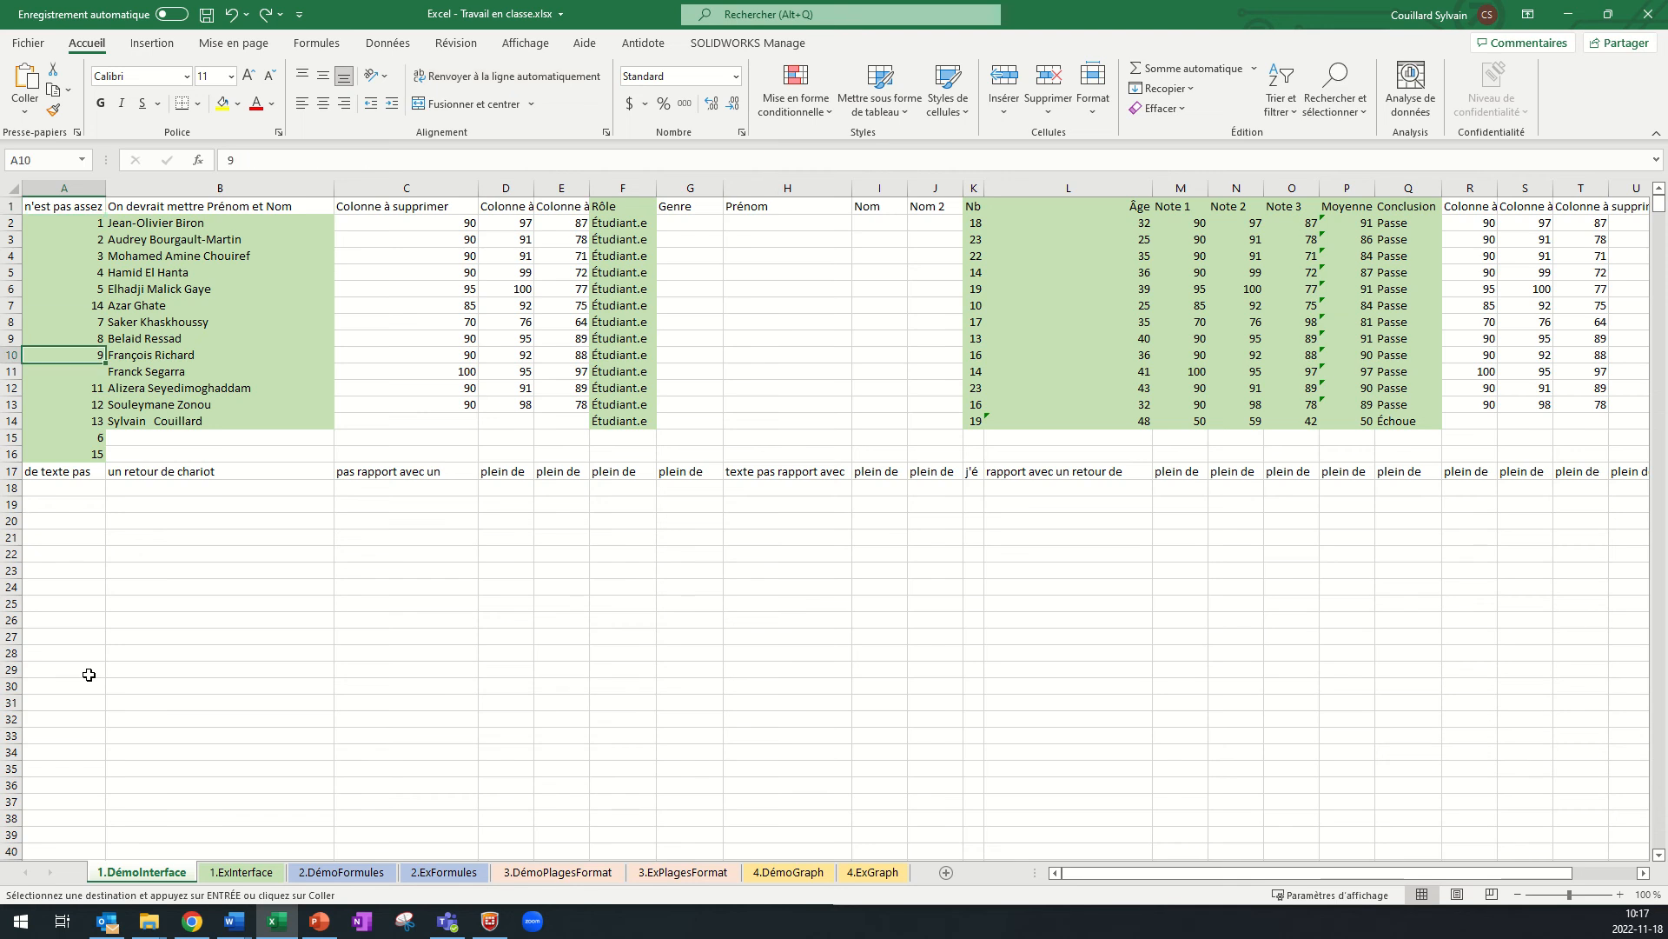
key(ctrl+Down)
key(ctrl+Down)
key(ctrl+Down)
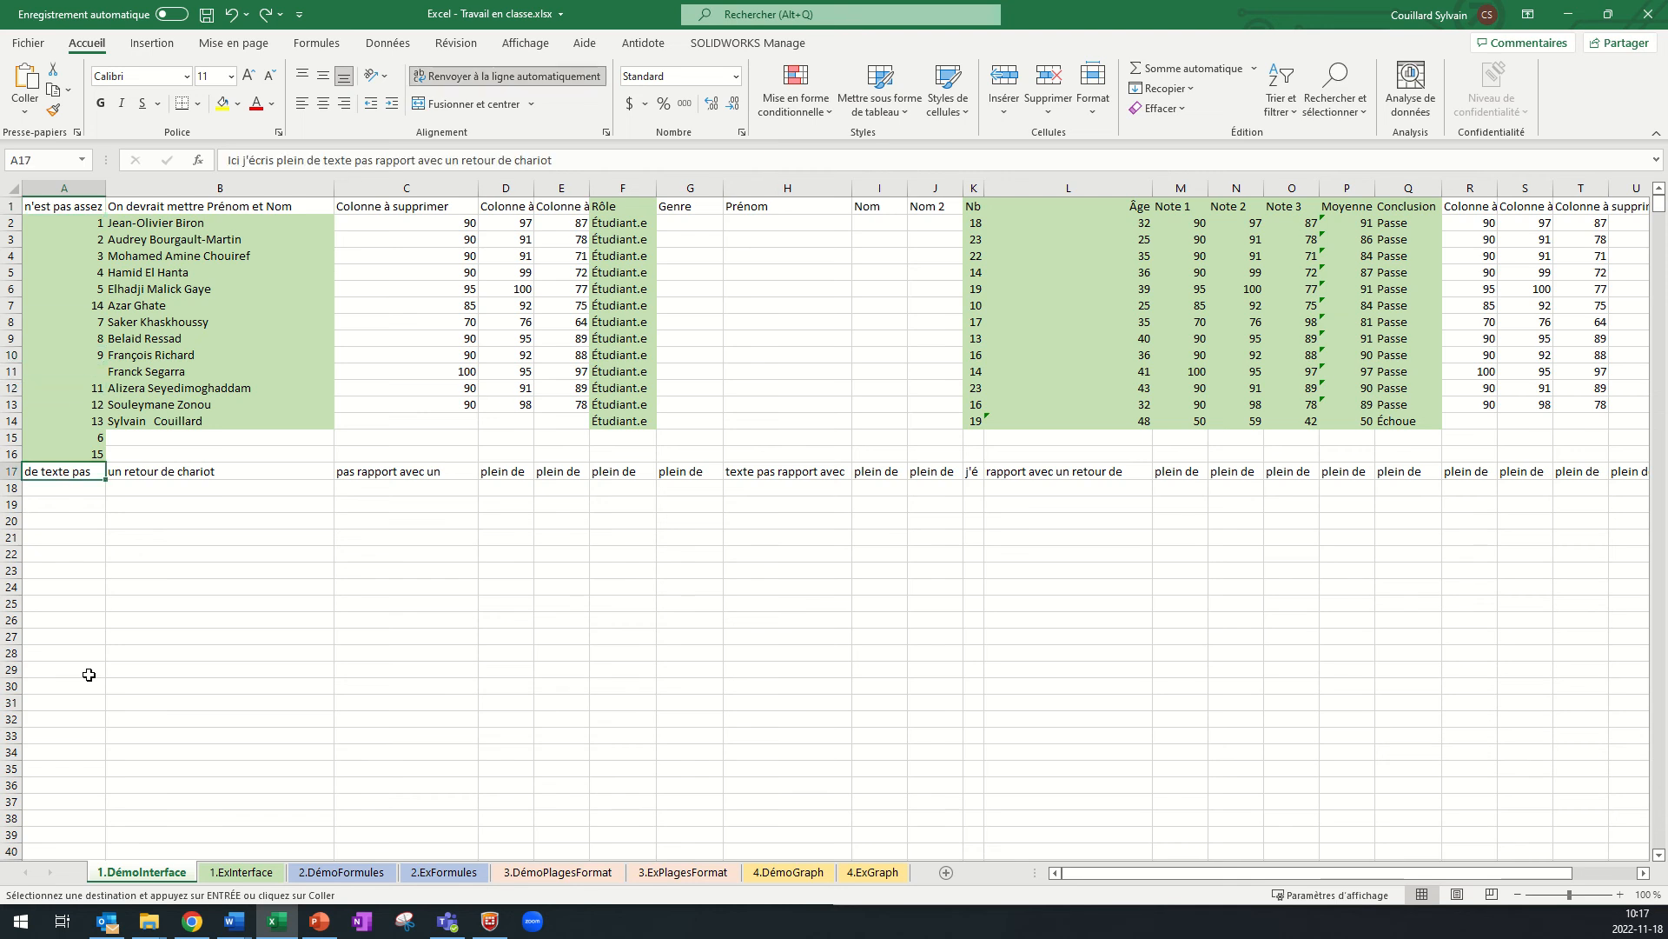
key(ctrl+Down)
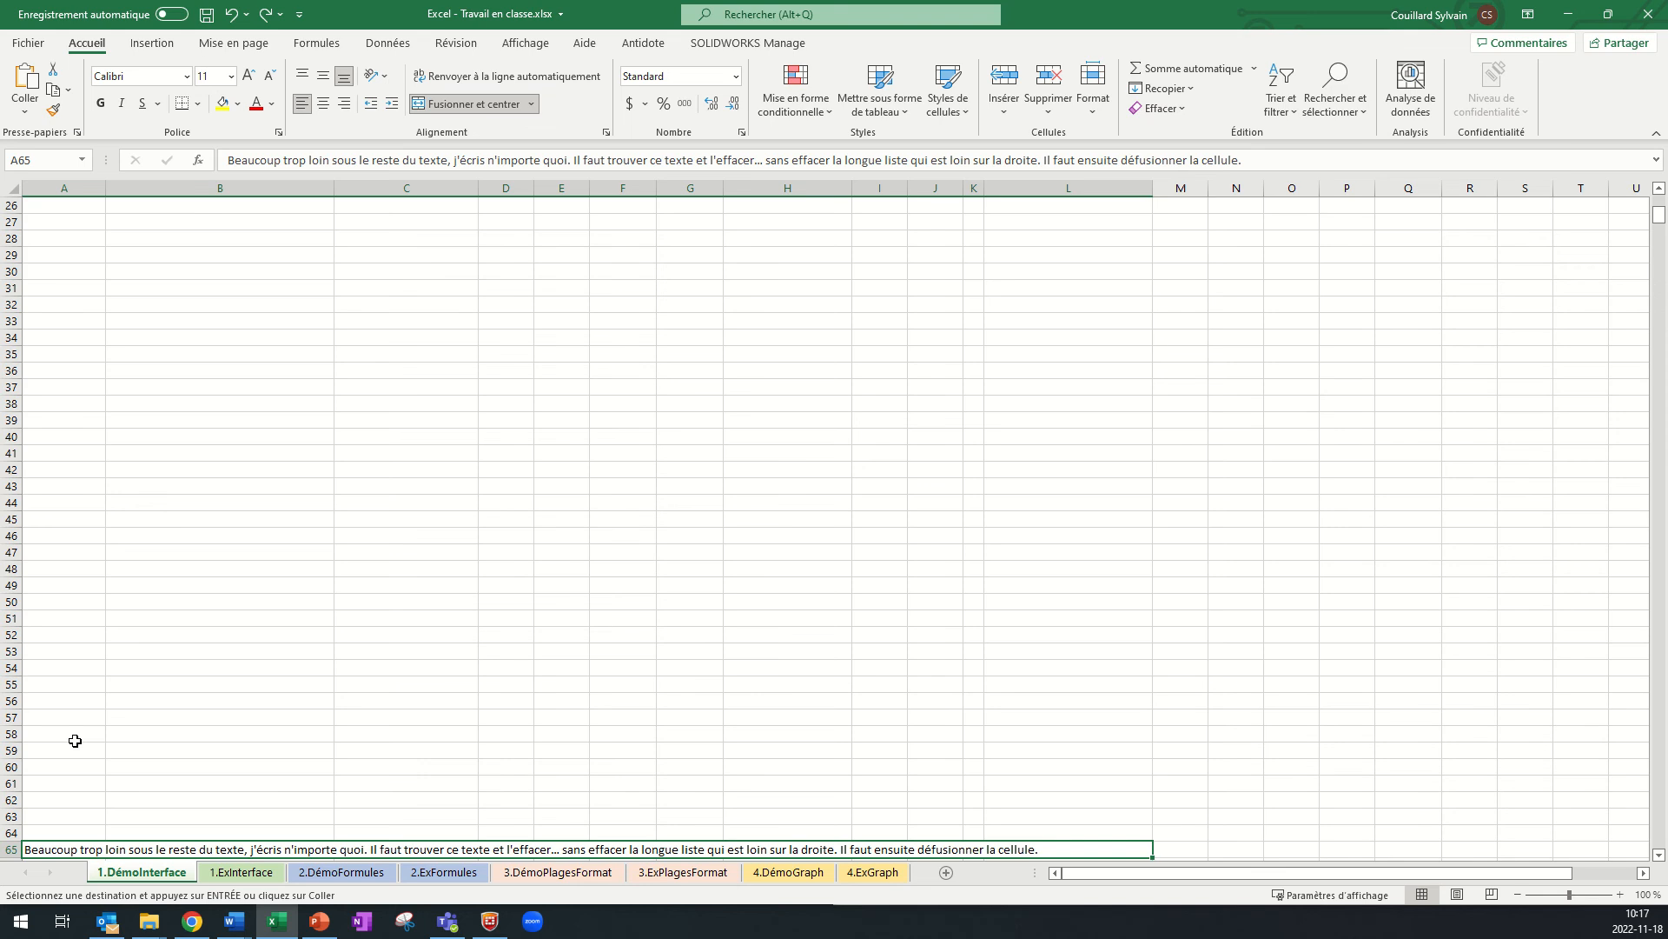
key(ctrl+Down)
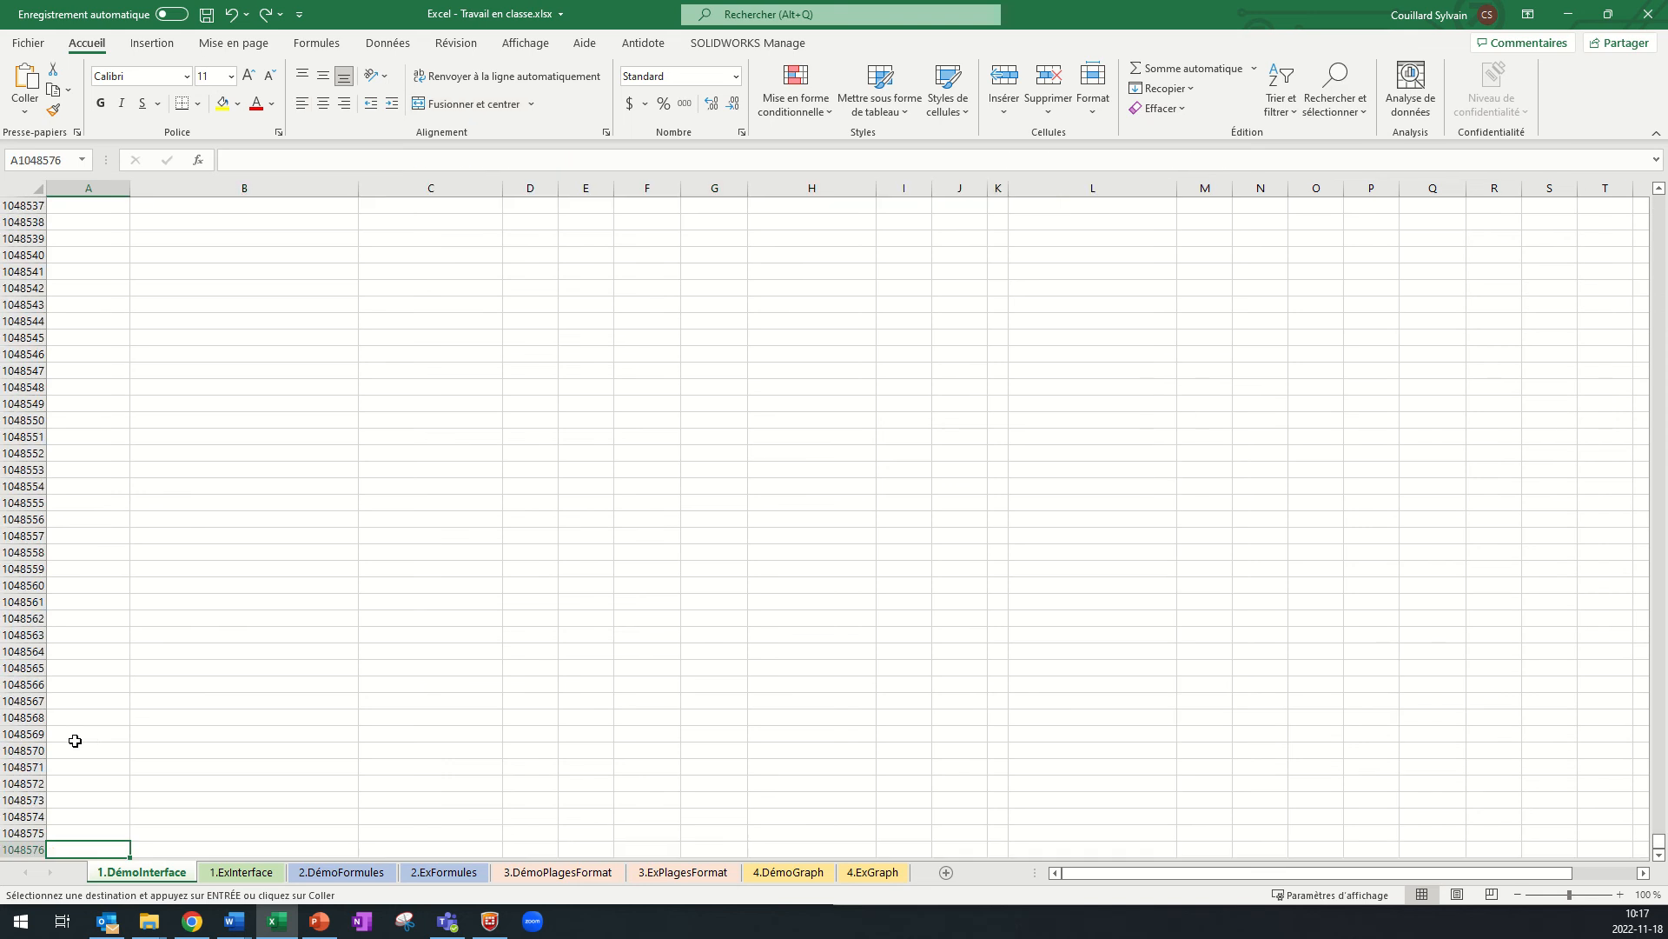
- Jump up column A from the last row to A12 and bring the top of the sheet into view
key(ctrl+Up)
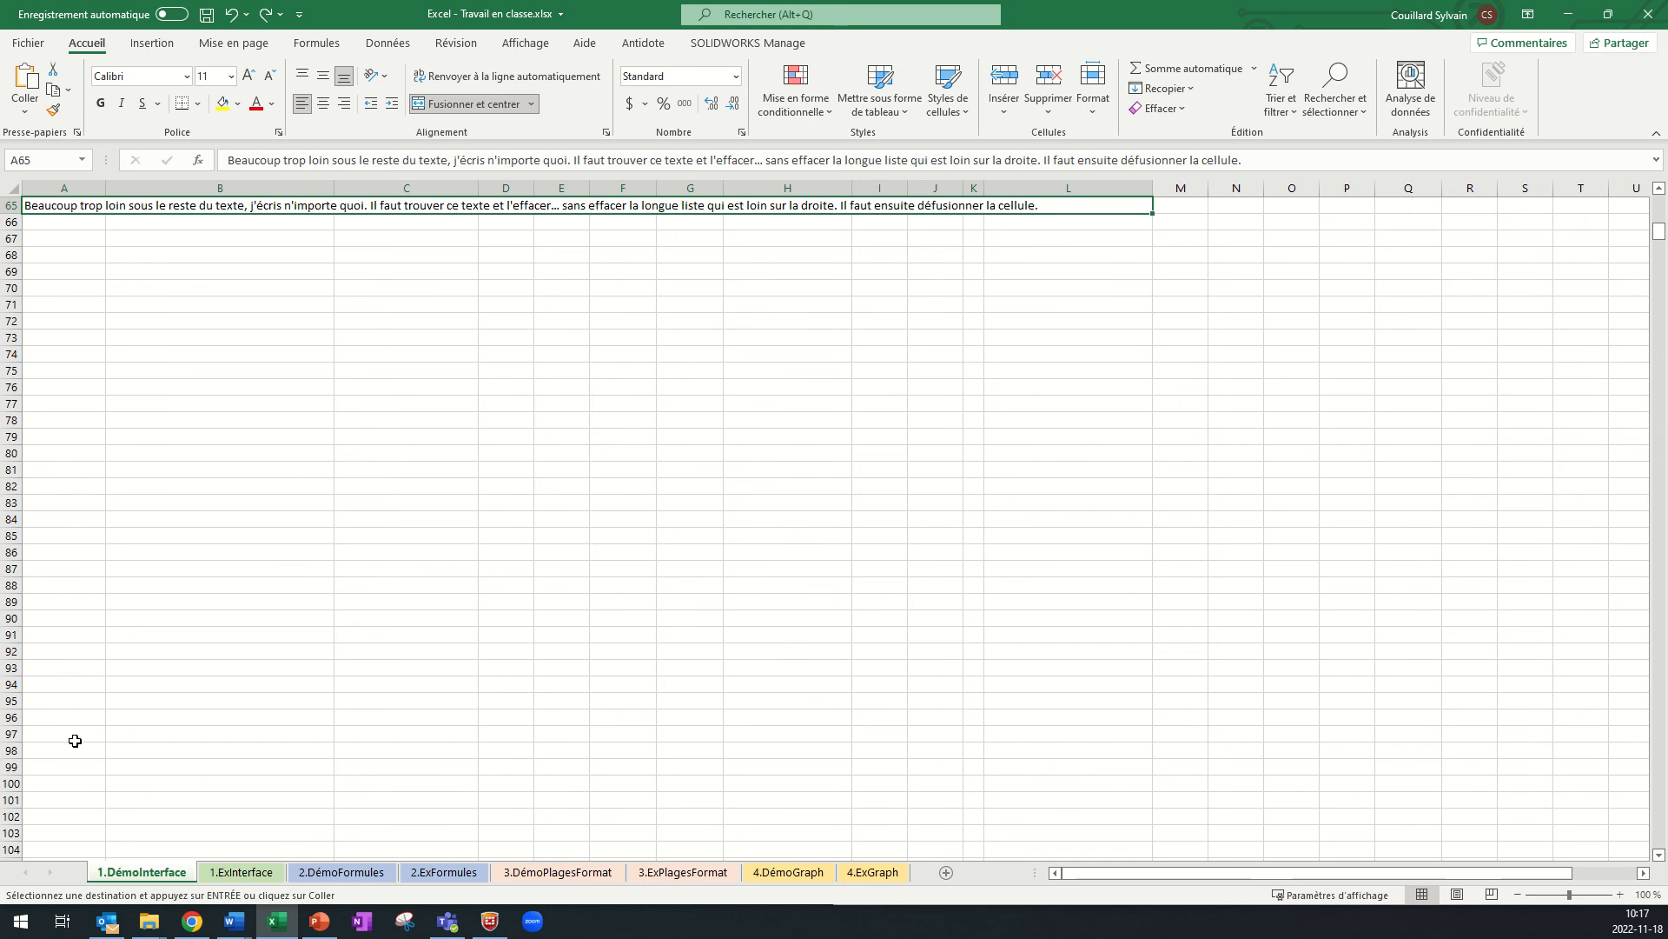
key(ctrl+Up)
key(ctrl+Up)
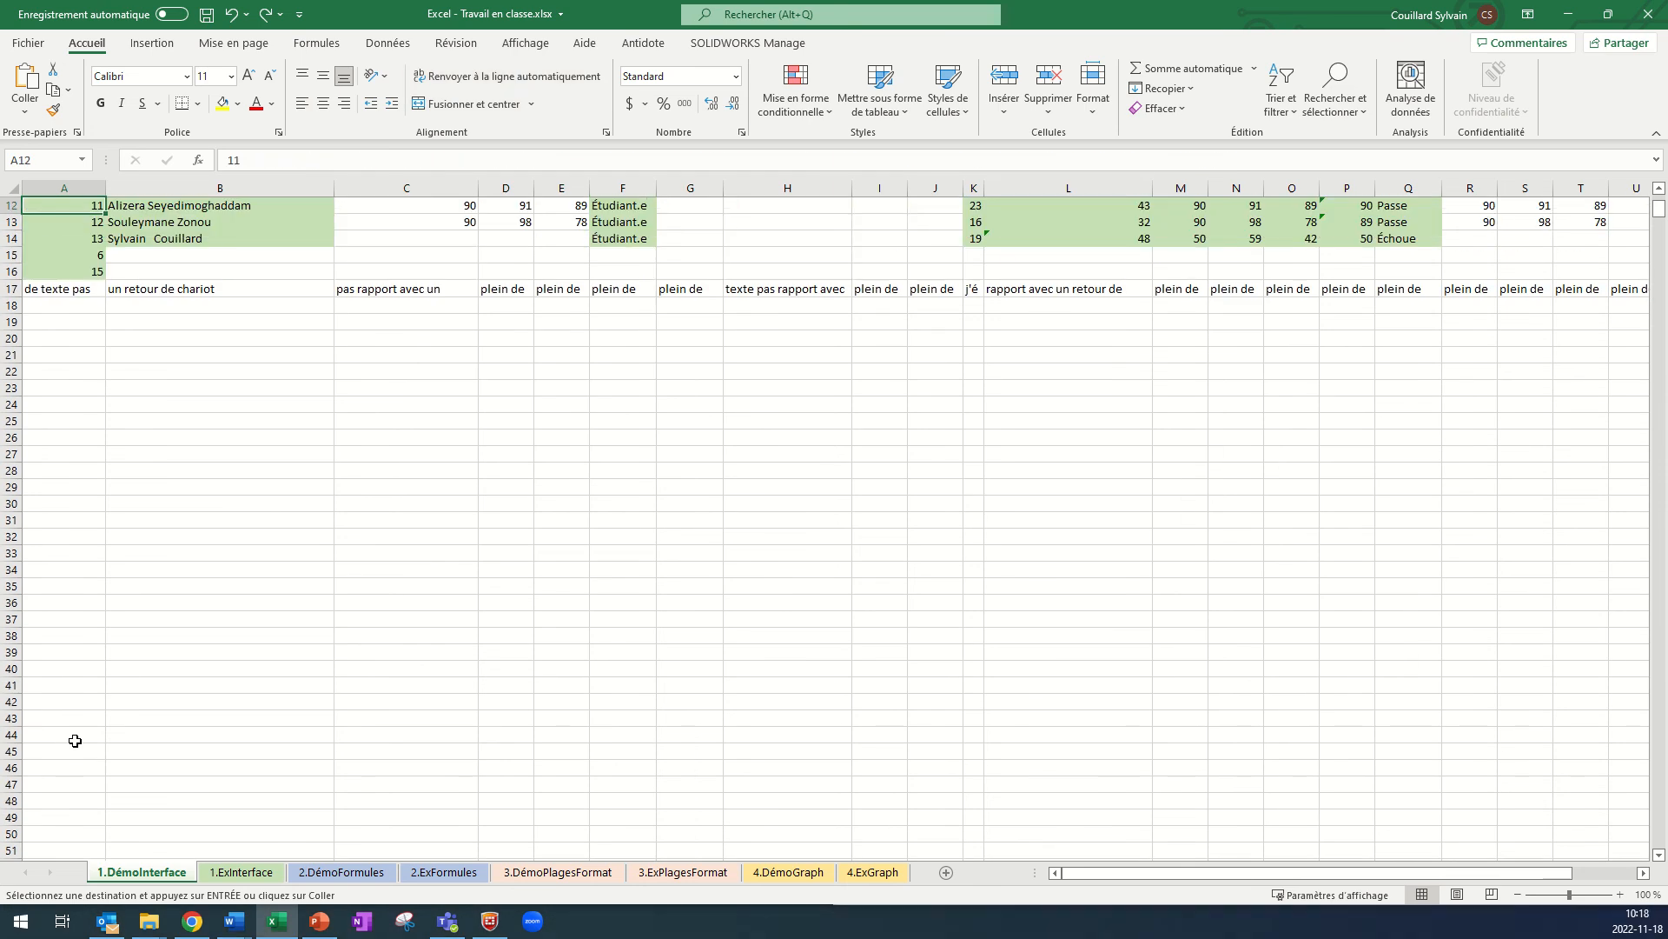
scroll(289, 658, up, 4)
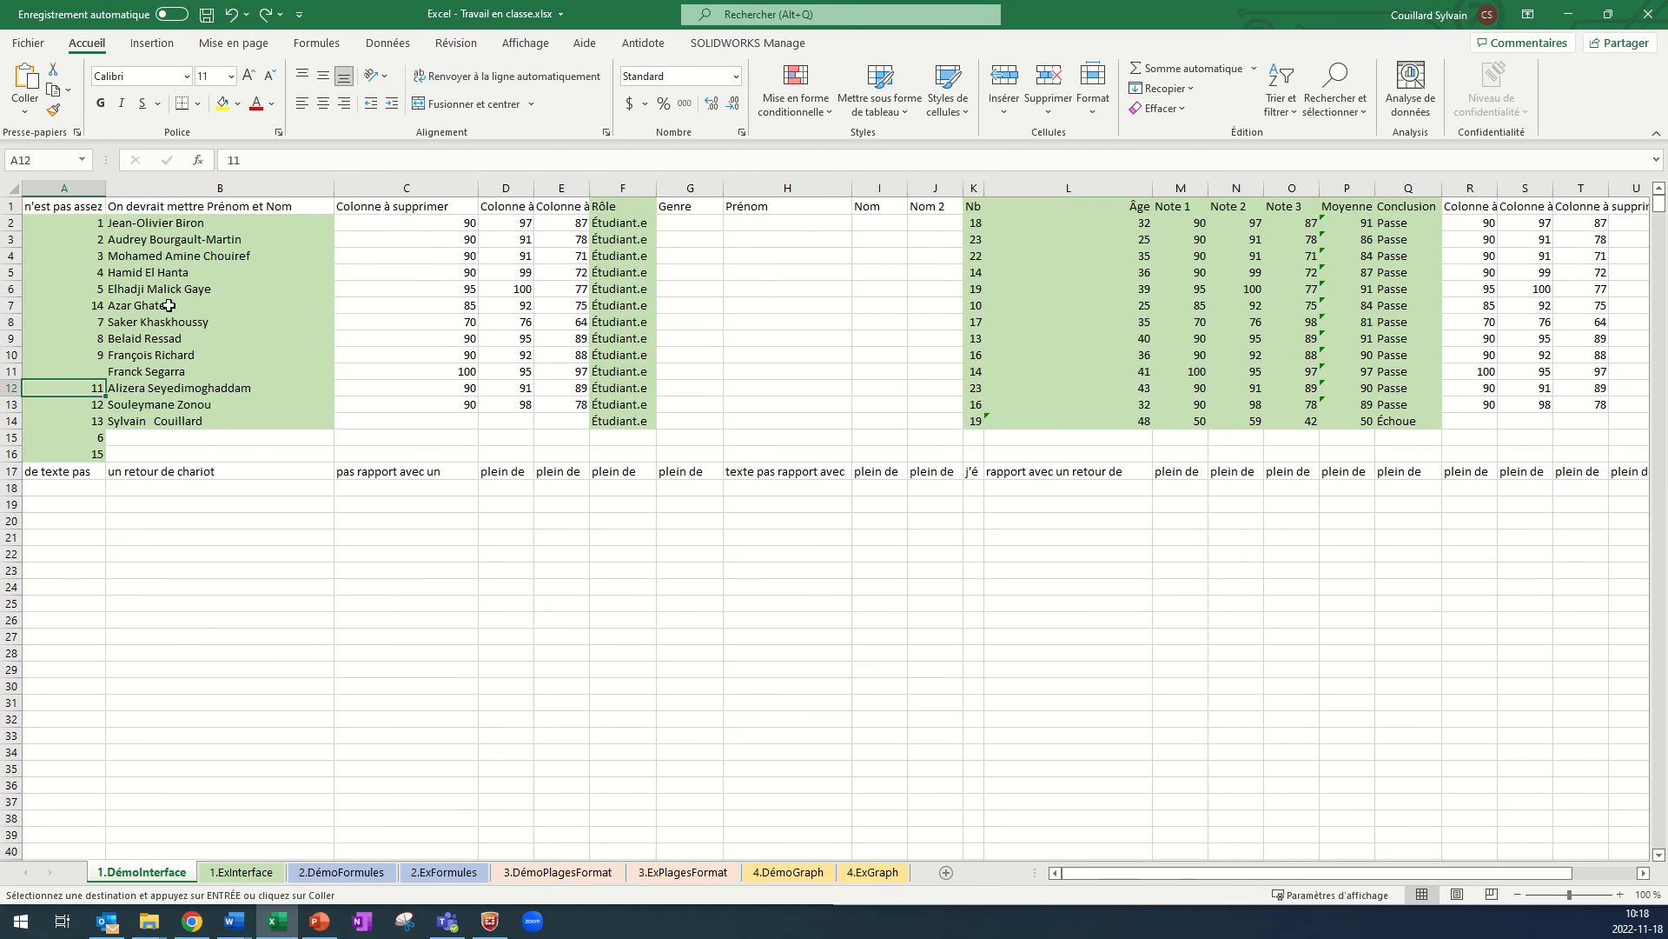
- Select the continuous data from A2 across to column F and down to row 10
click(90, 224)
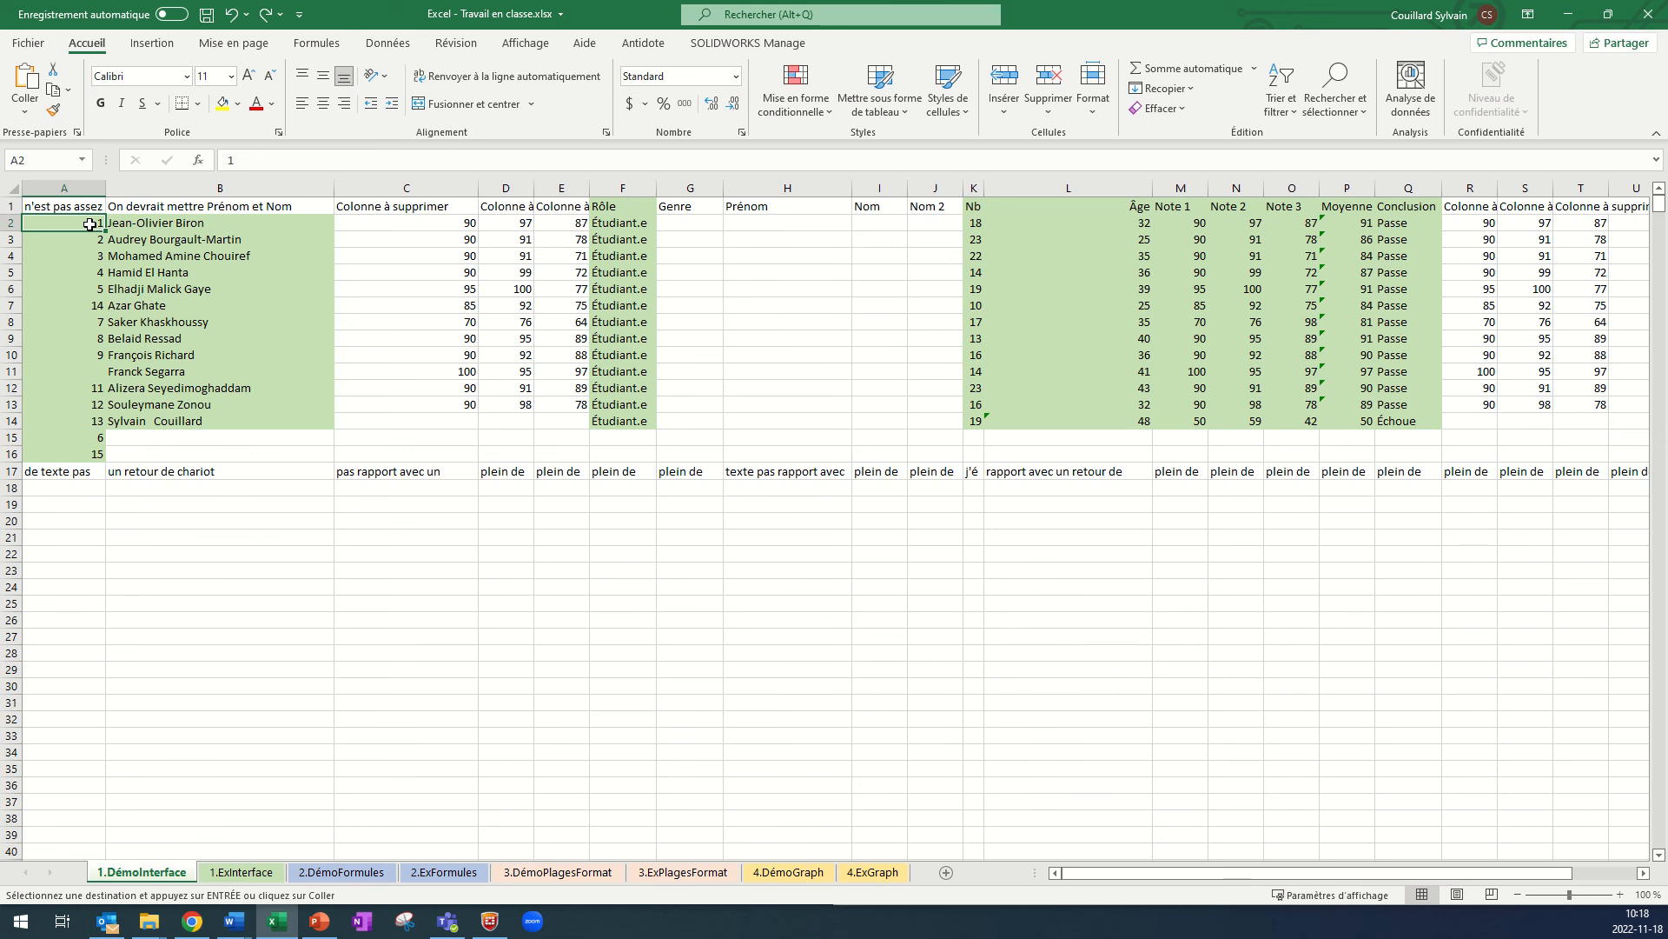
key(ctrl+v)
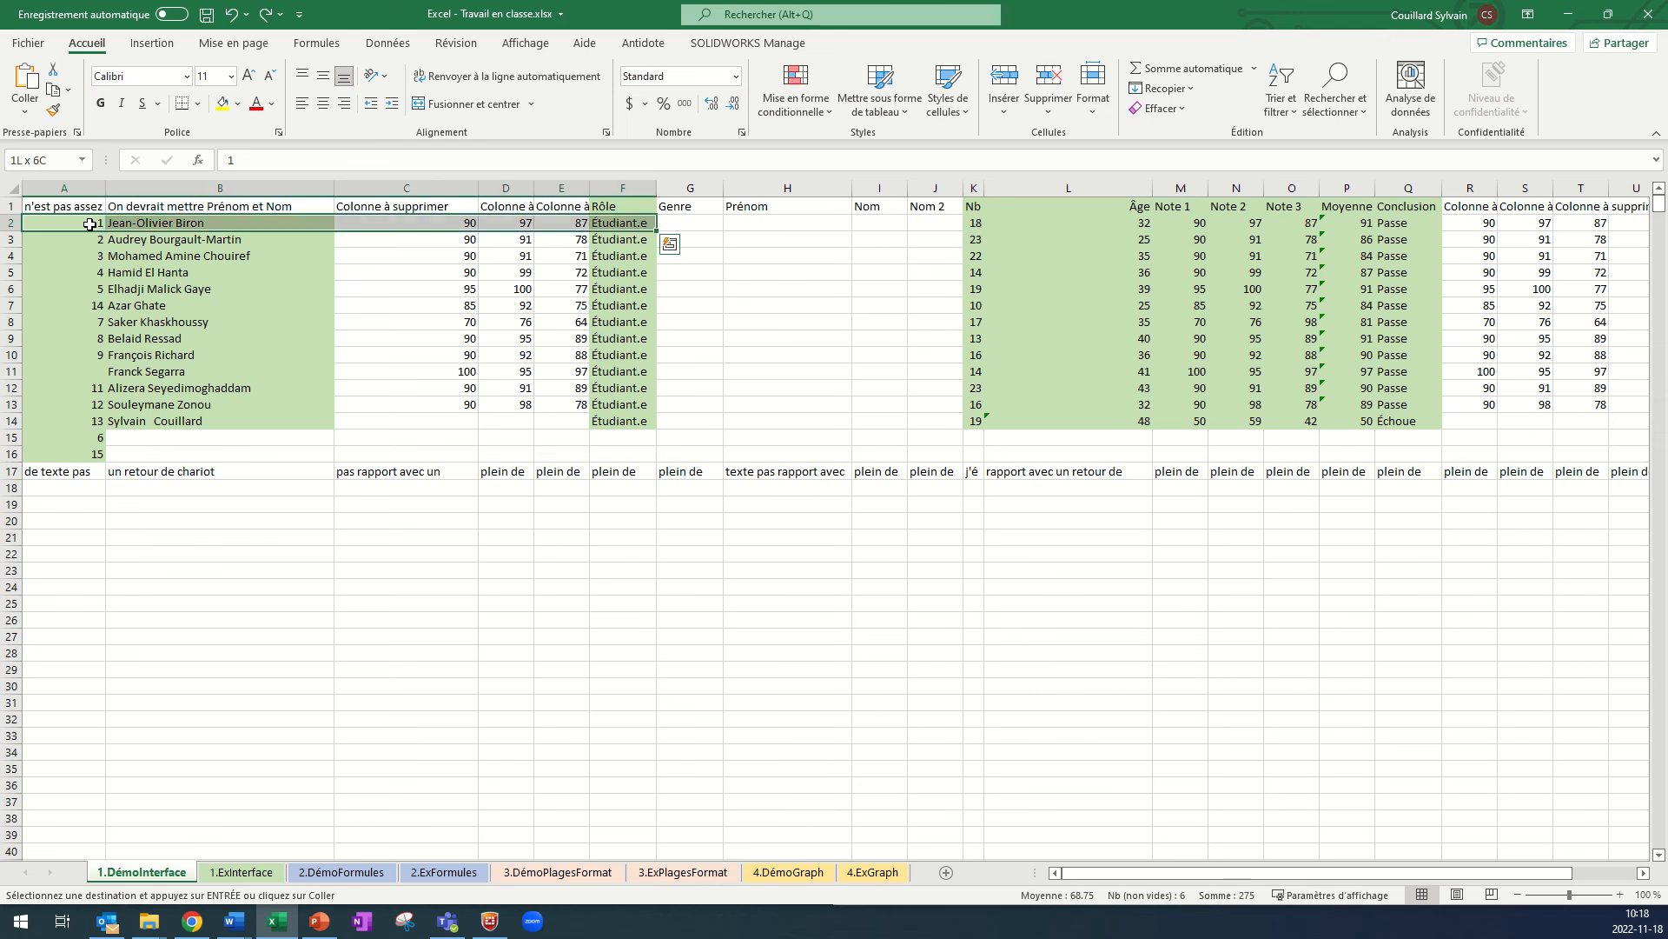
key(ctrl+v)
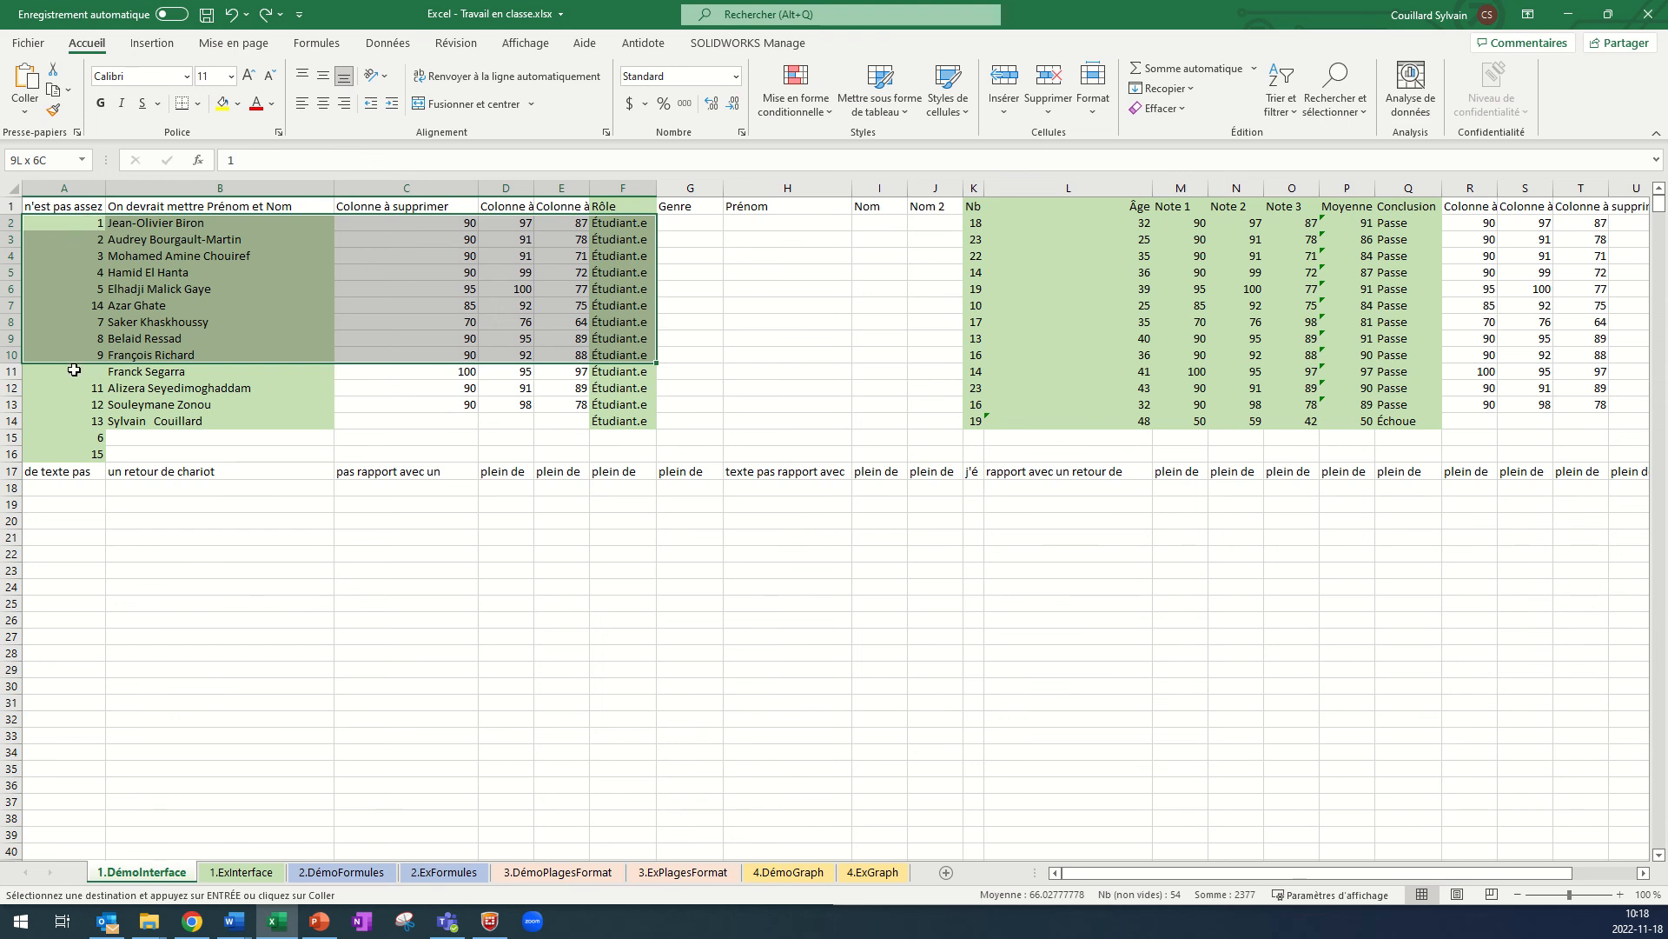
- Select the data from F2 across to column A and down to row 14, and clear the selection
click(454, 420)
click(620, 226)
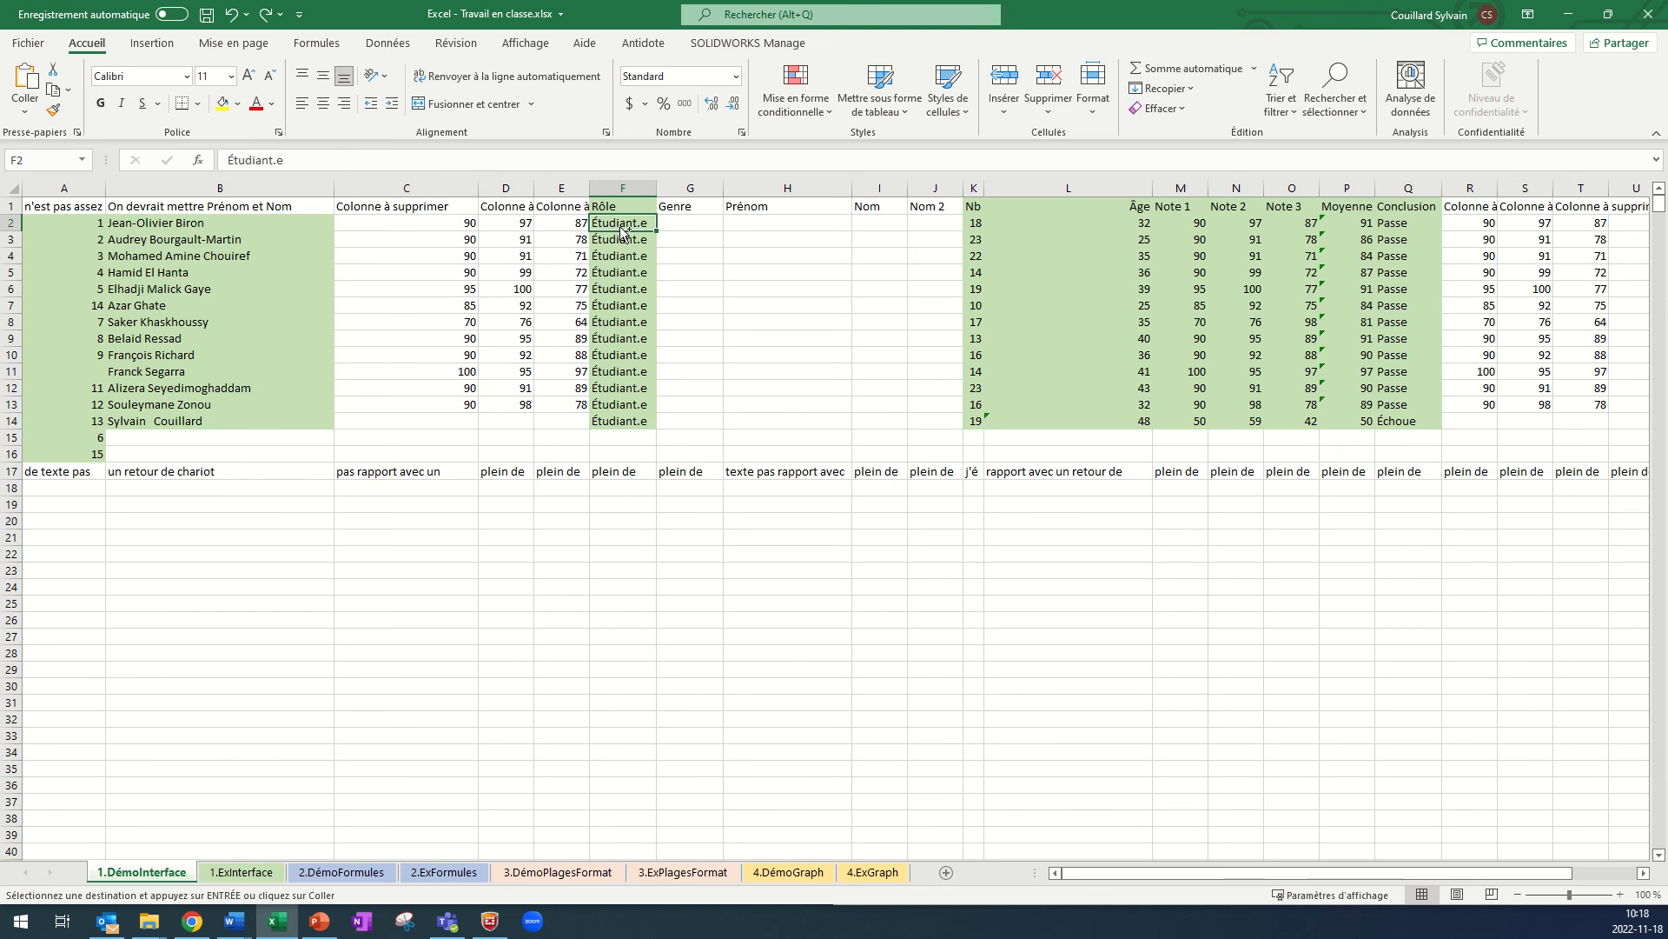
key(ctrl+shift+Left)
key(ctrl+shift+Down)
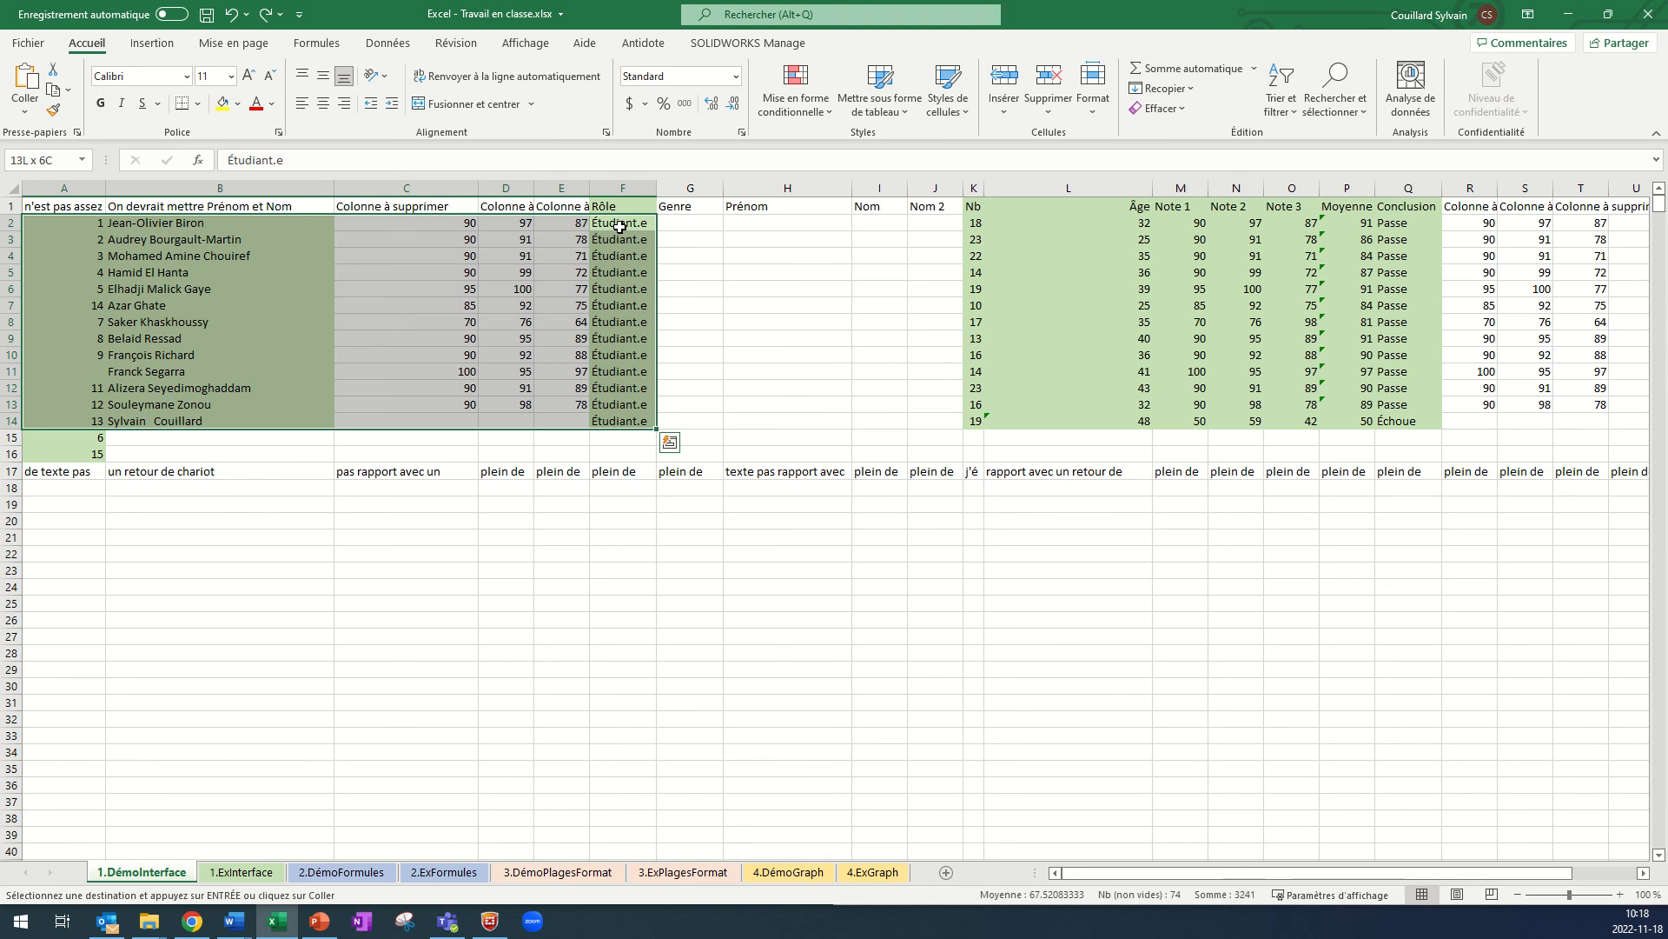
click(654, 553)
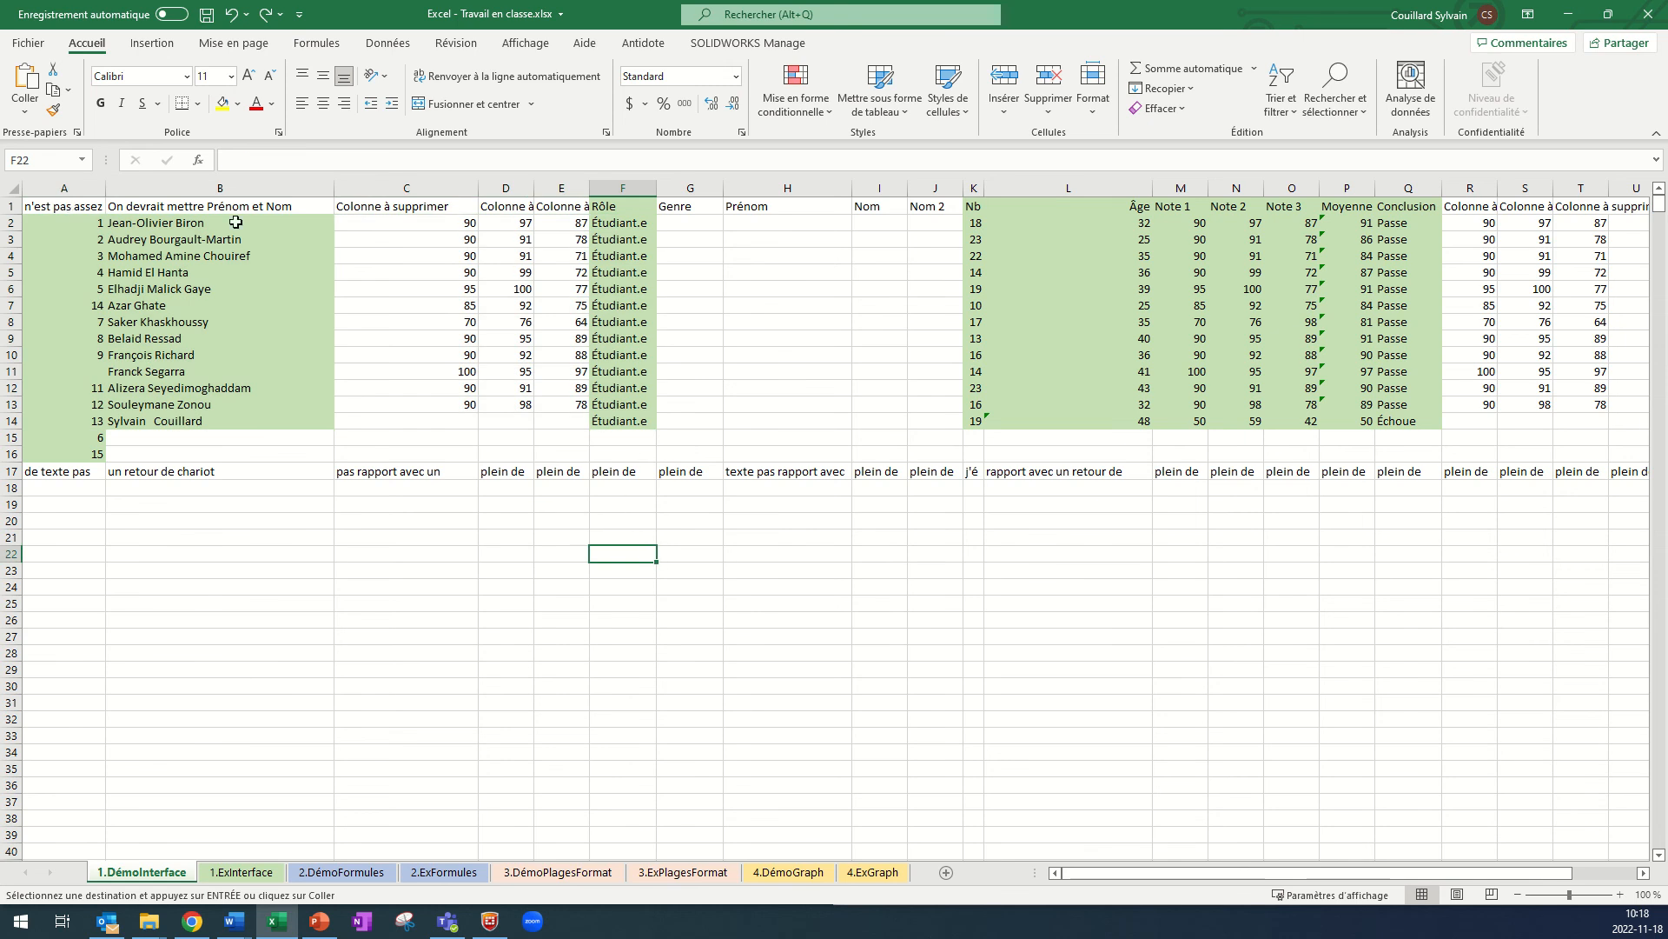
- Select column C and view its paste options without pasting anything
click(390, 212)
right_click(407, 191)
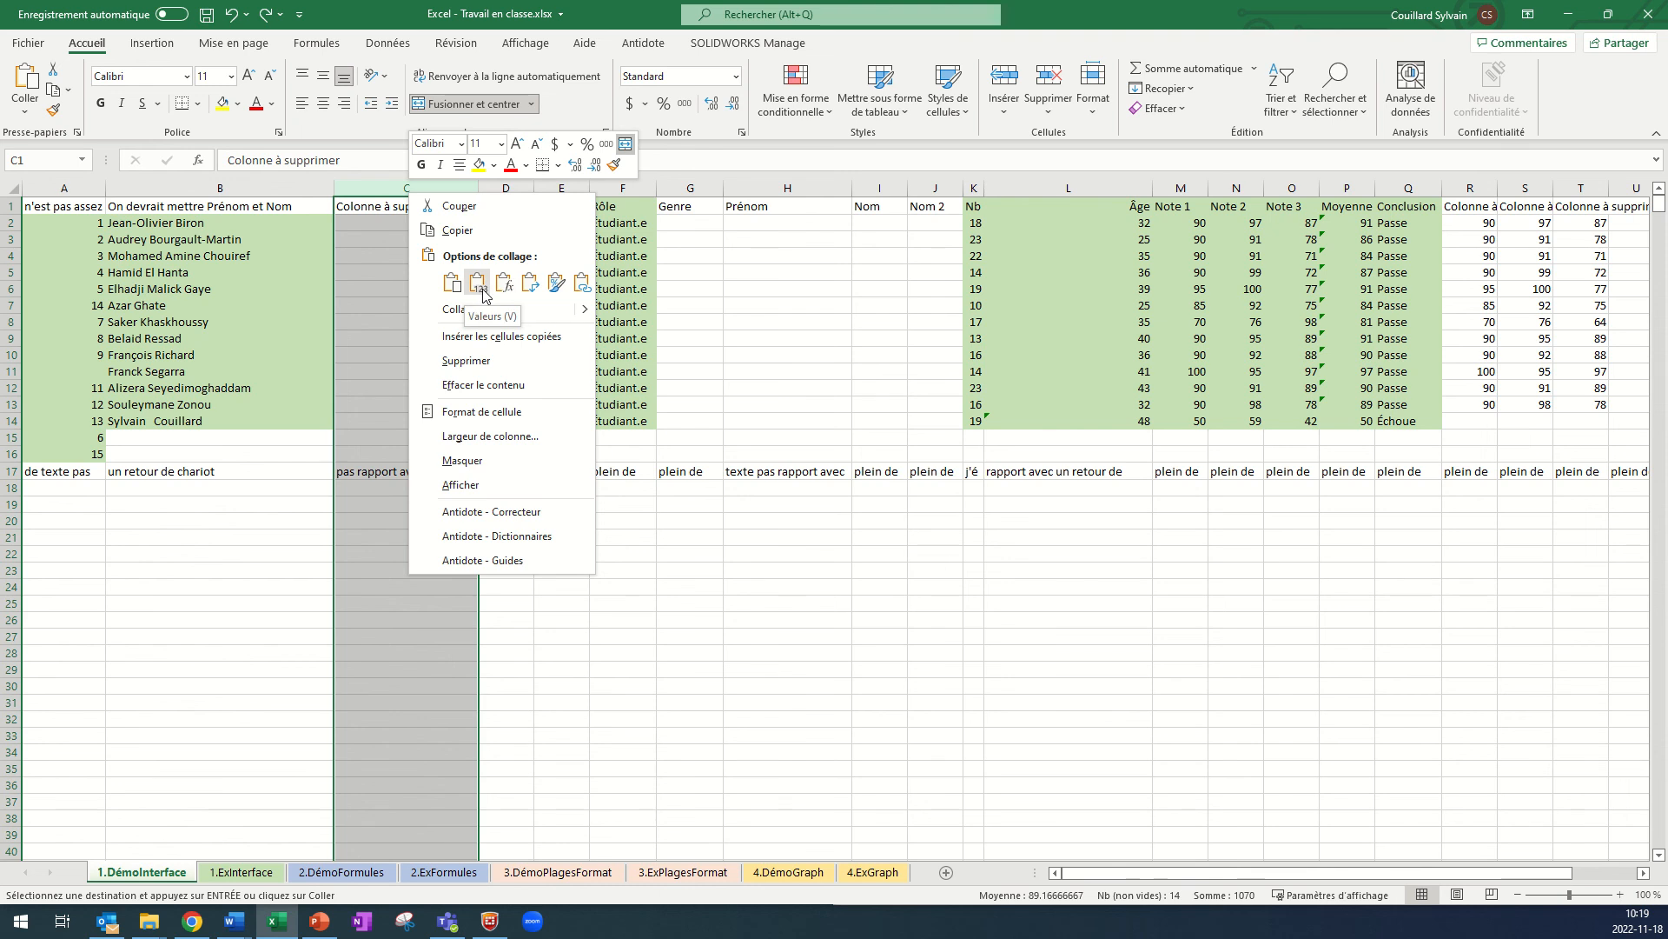
click(530, 282)
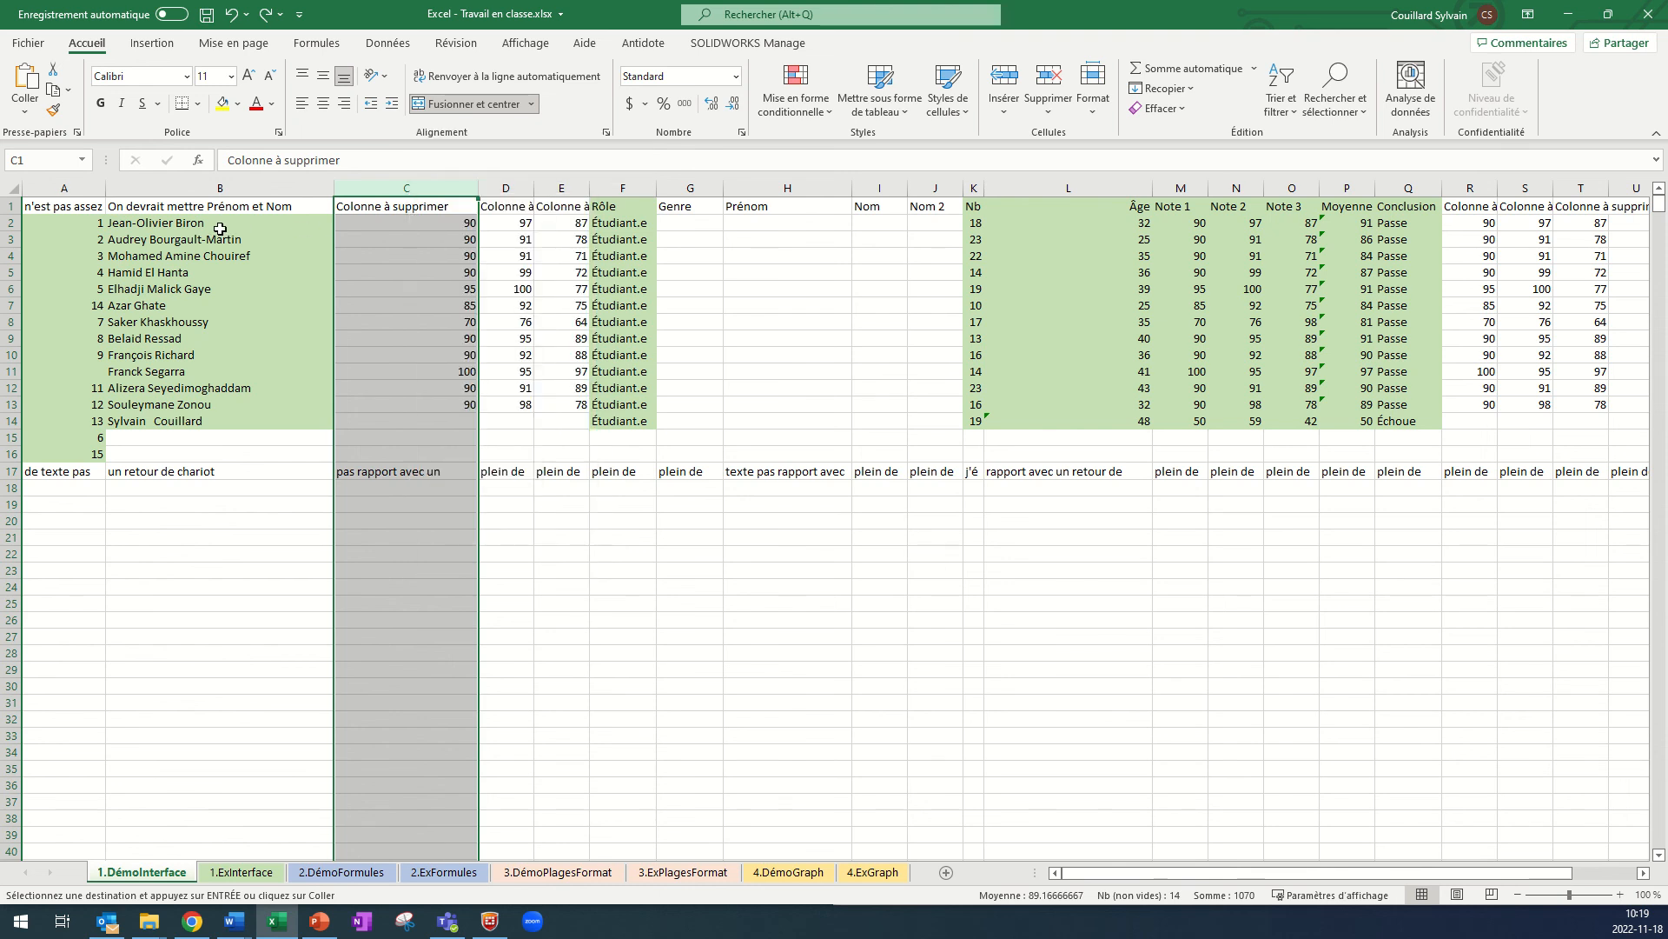
- Copy the names in B2:B14 and paste them transposed as a row starting at B24
drag(220, 228, 217, 421)
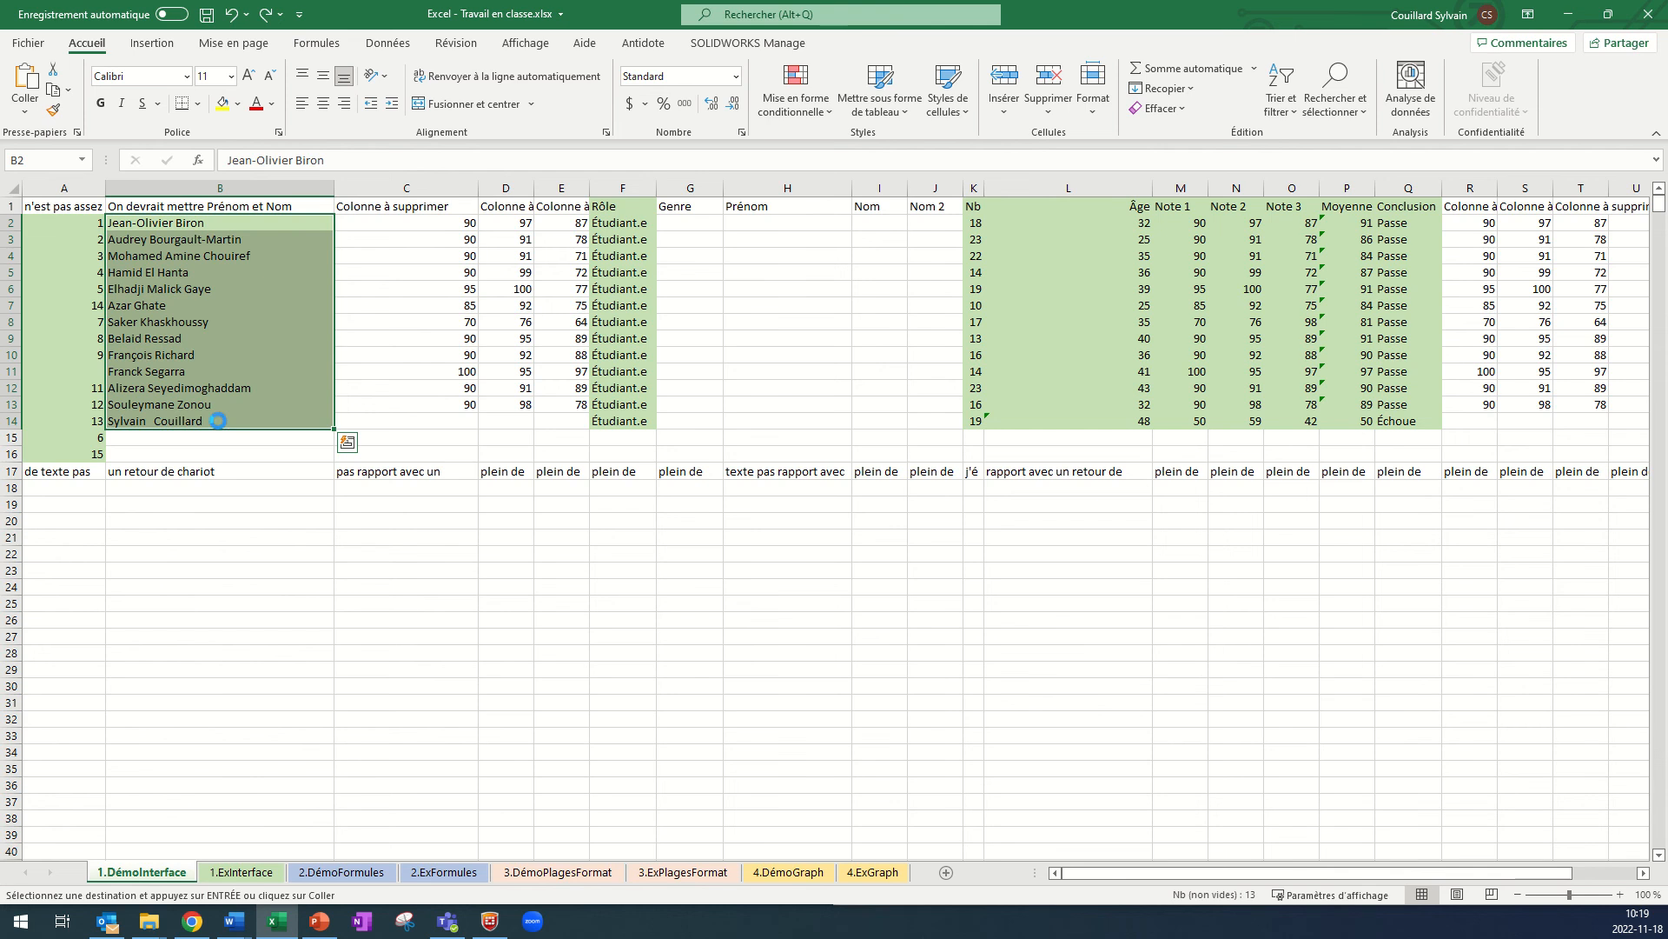
key(ctrl+c)
click(148, 588)
right_click(159, 584)
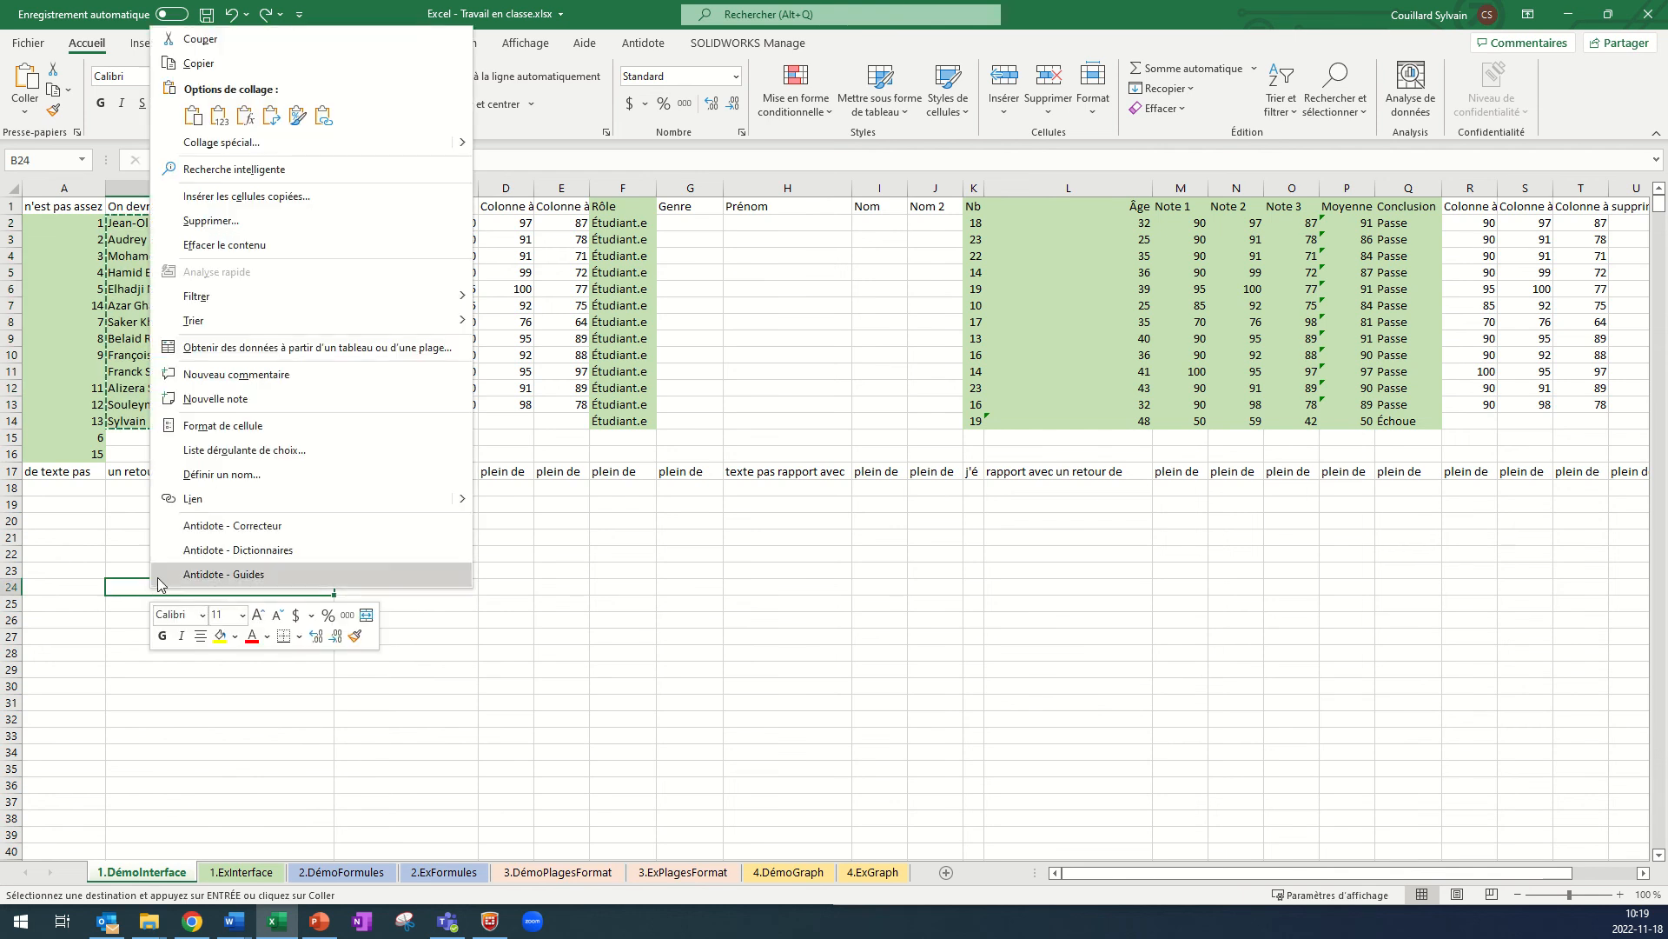
click(271, 115)
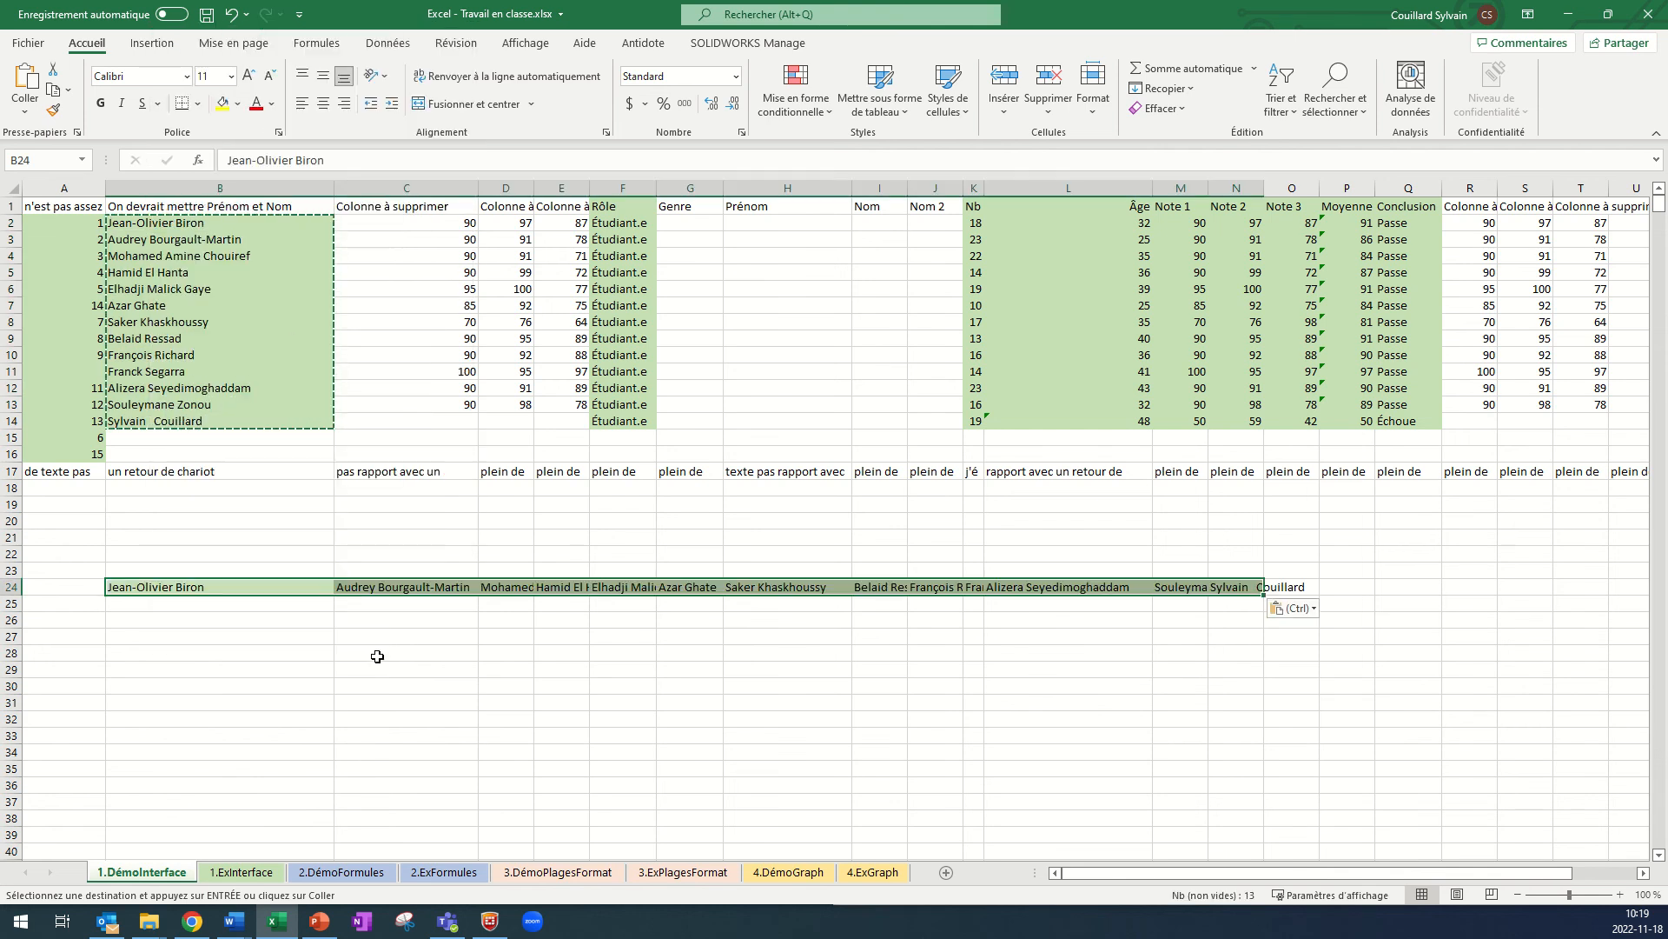
- Undo the transposed paste of the names in row 24 and cancel the copy selection
key(ctrl+z)
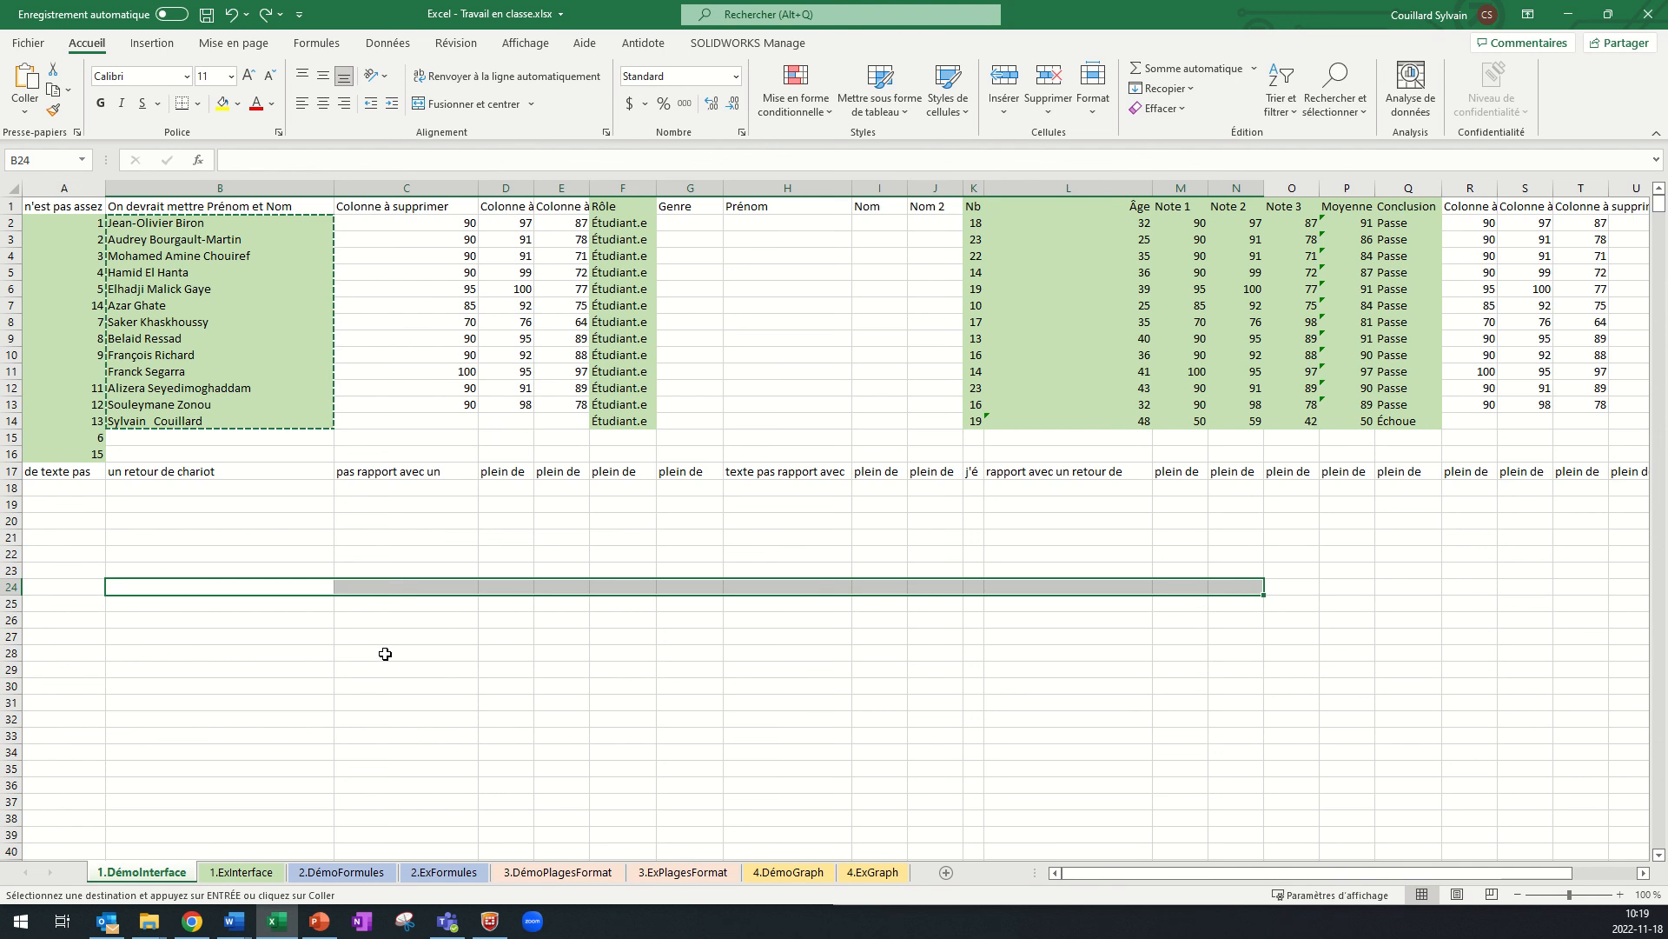
key(Escape)
drag(644, 647, 645, 643)
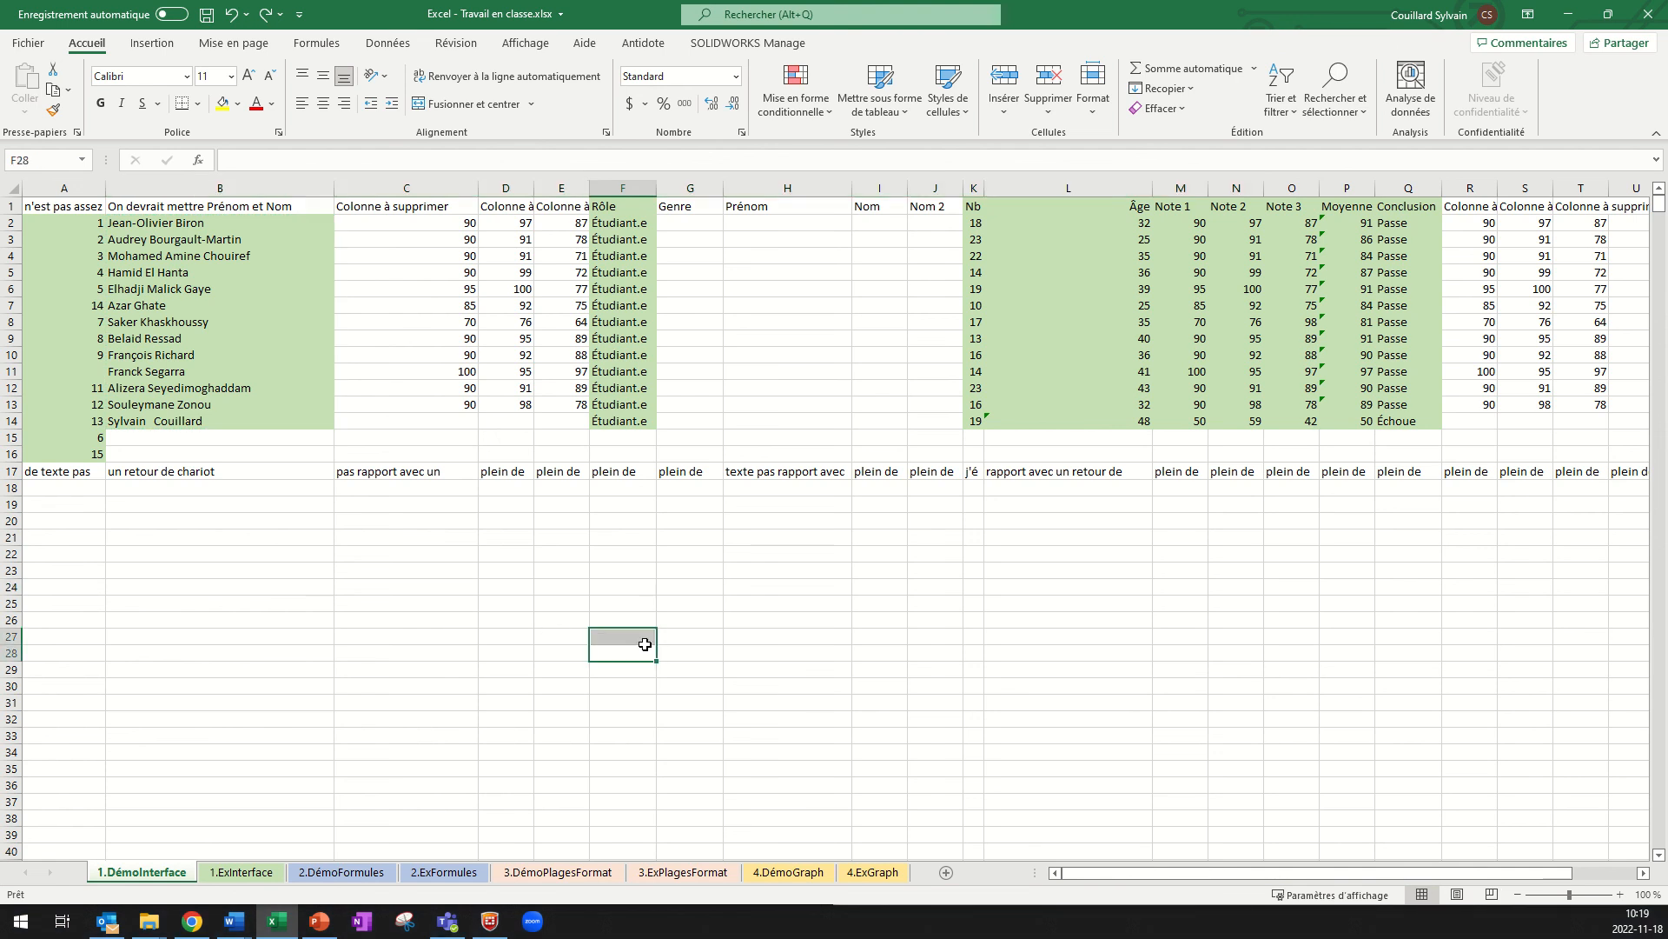
- Go to the header row and resize columns G through J together to a uniform width of about 8.22
click(90, 205)
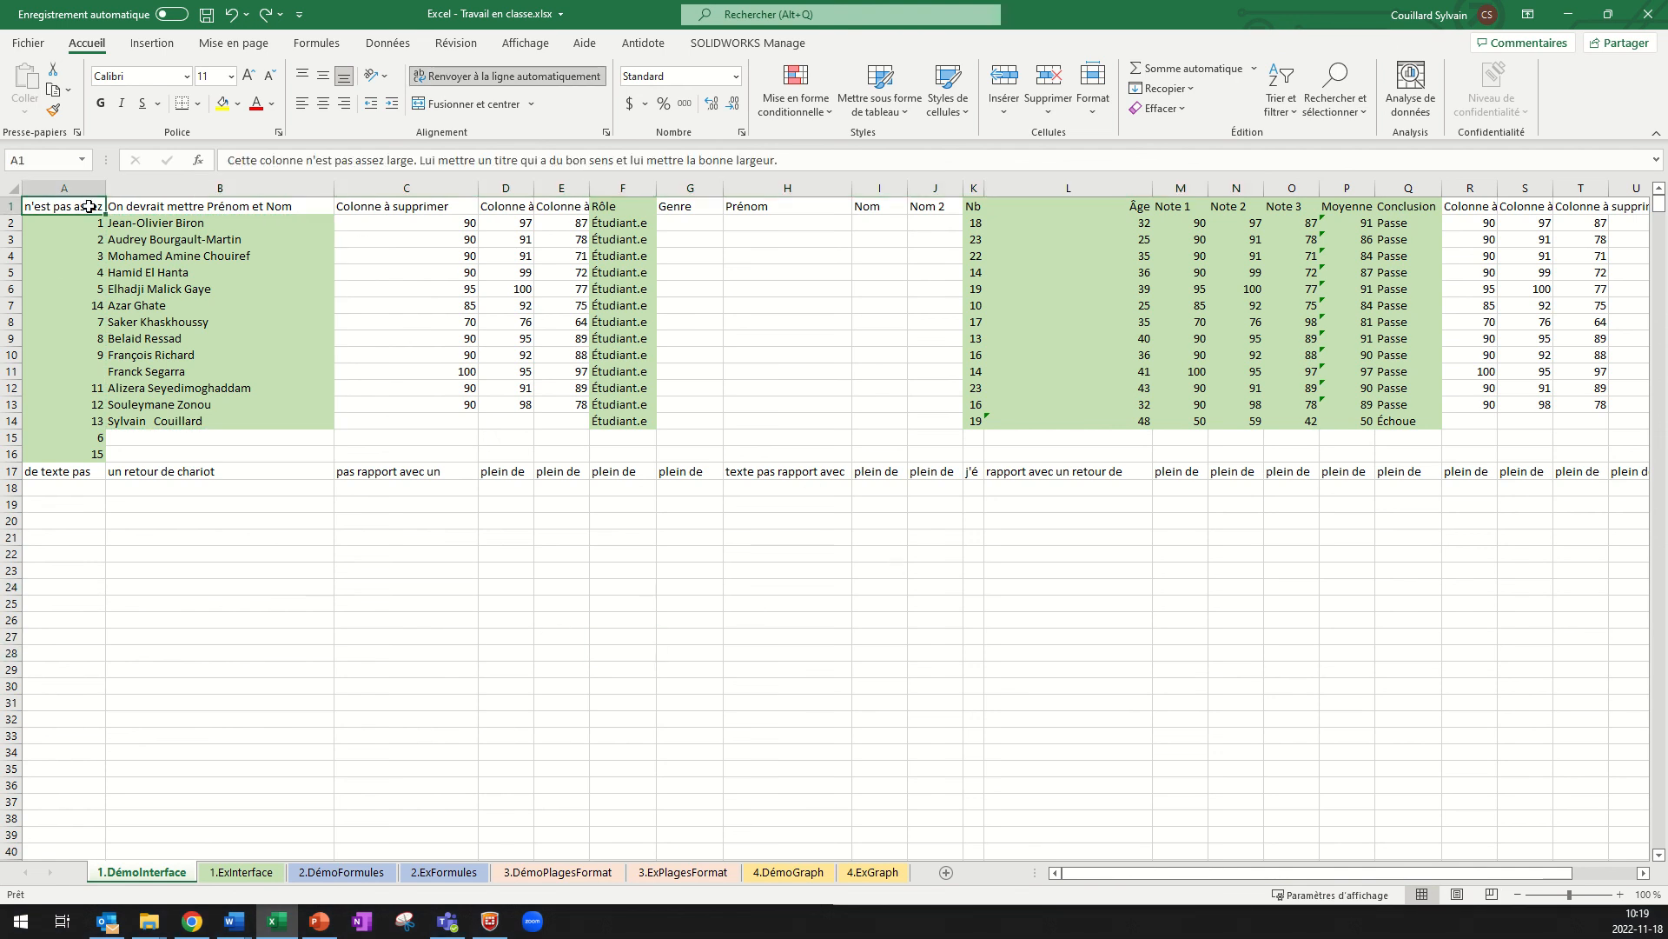
key(ctrl+Right)
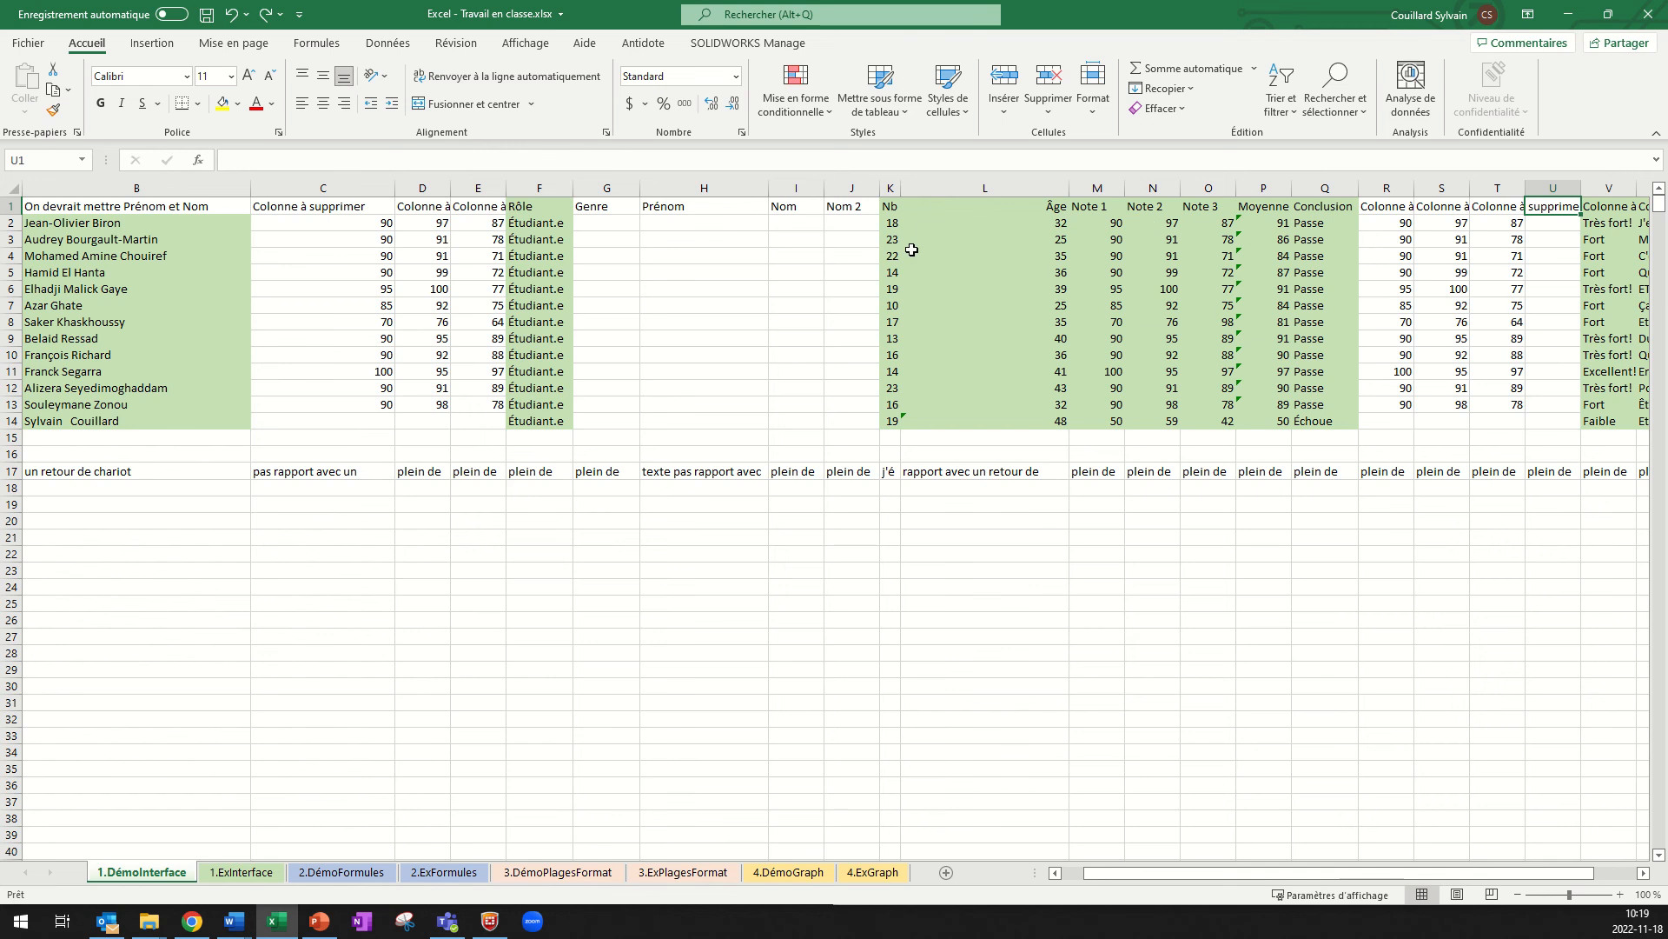
click(611, 189)
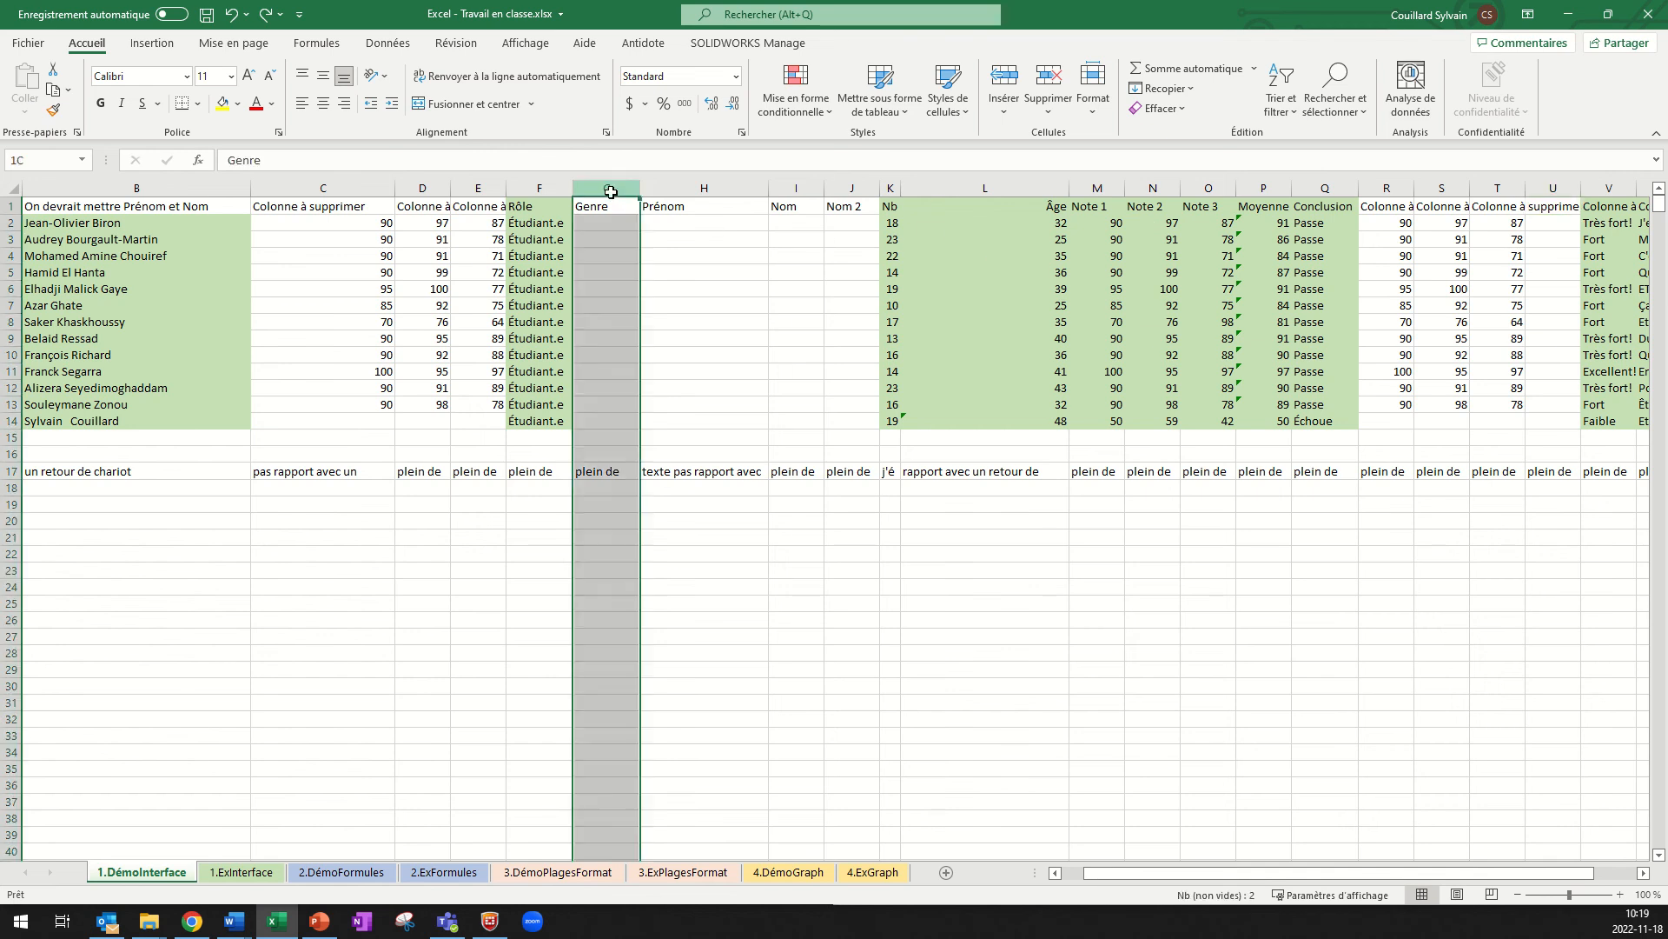
drag(610, 191, 874, 192)
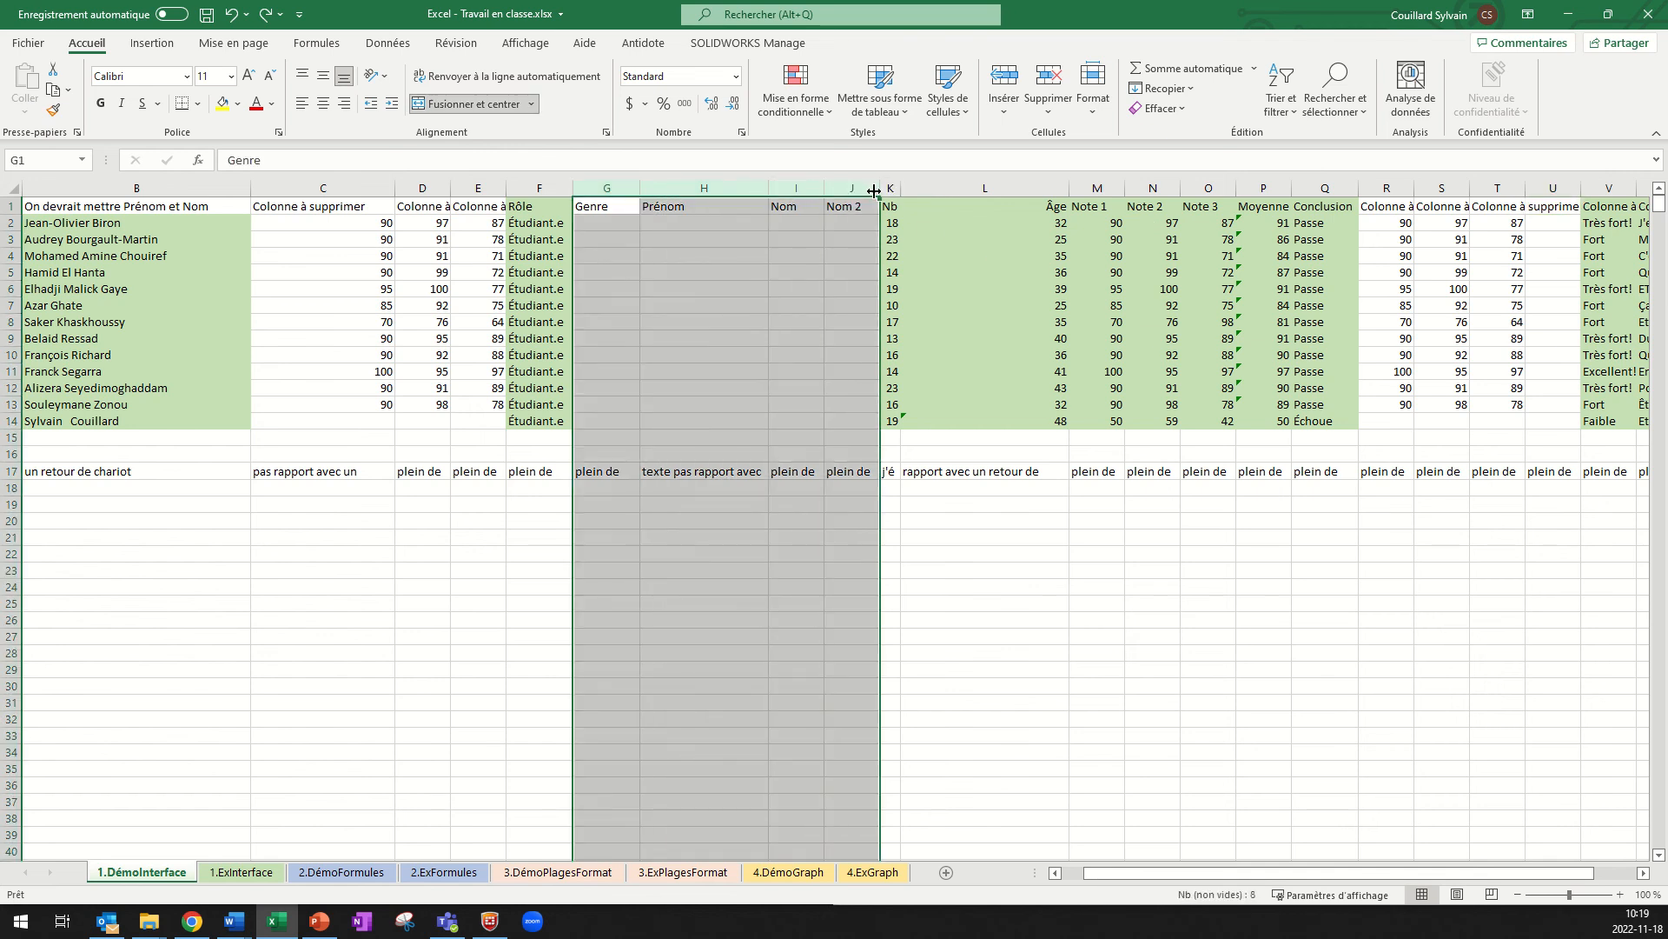
double_click(877, 188)
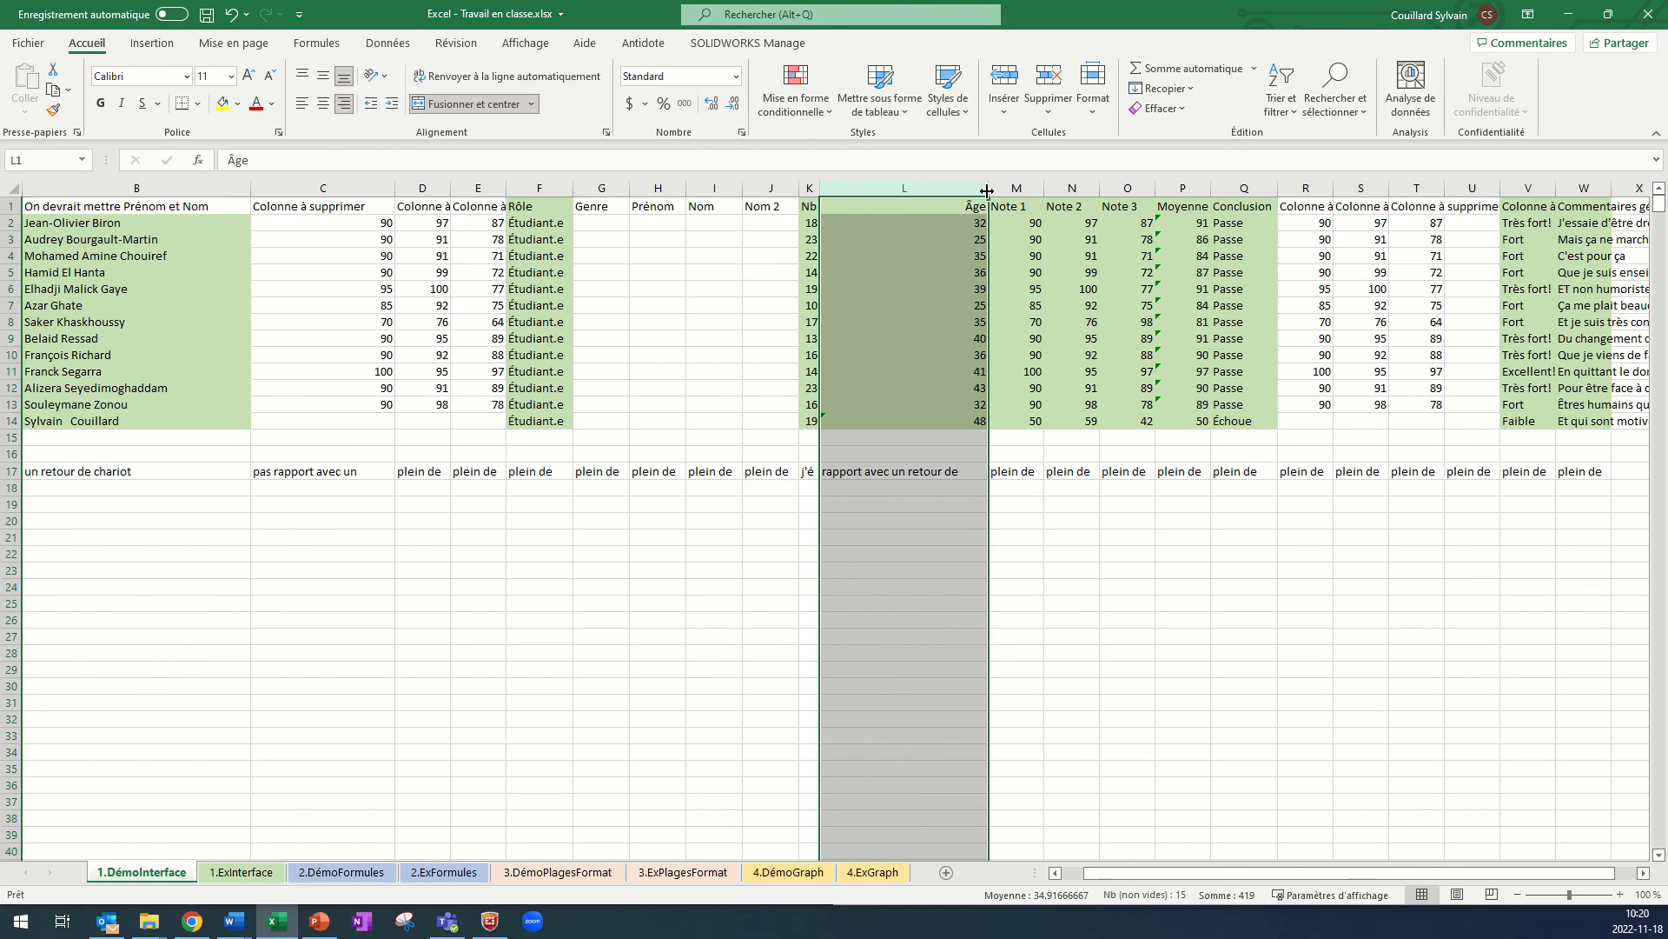
- Select L17 and widen column L (Âge) to about twice its width to fit the cell's text
click(1008, 543)
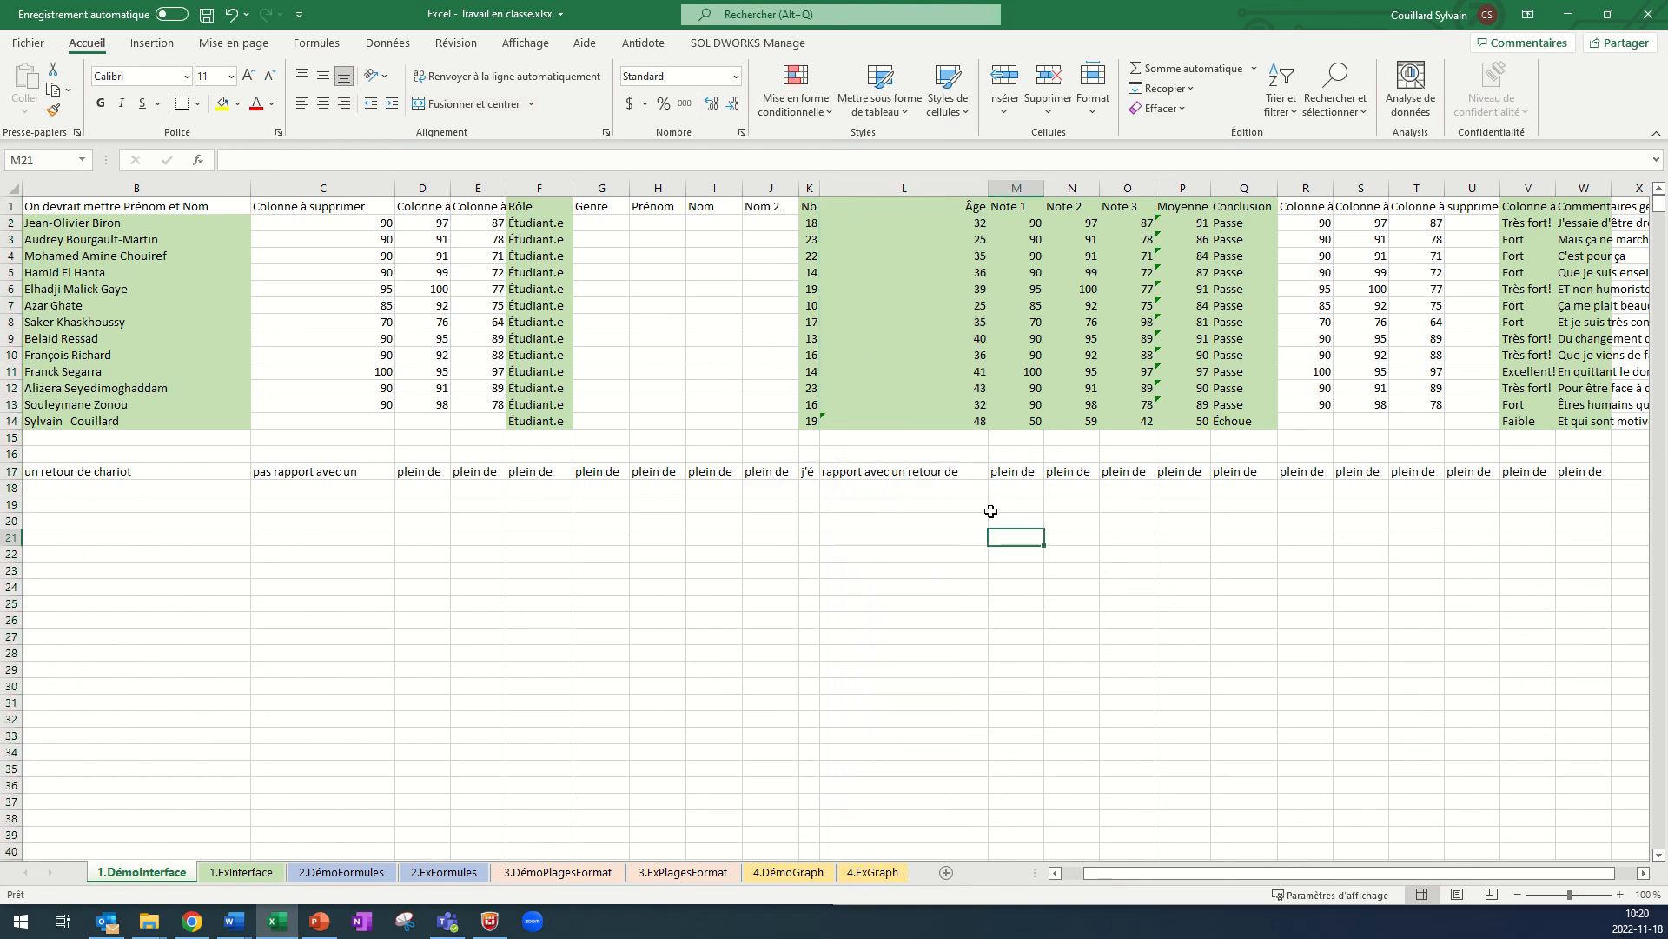
click(926, 471)
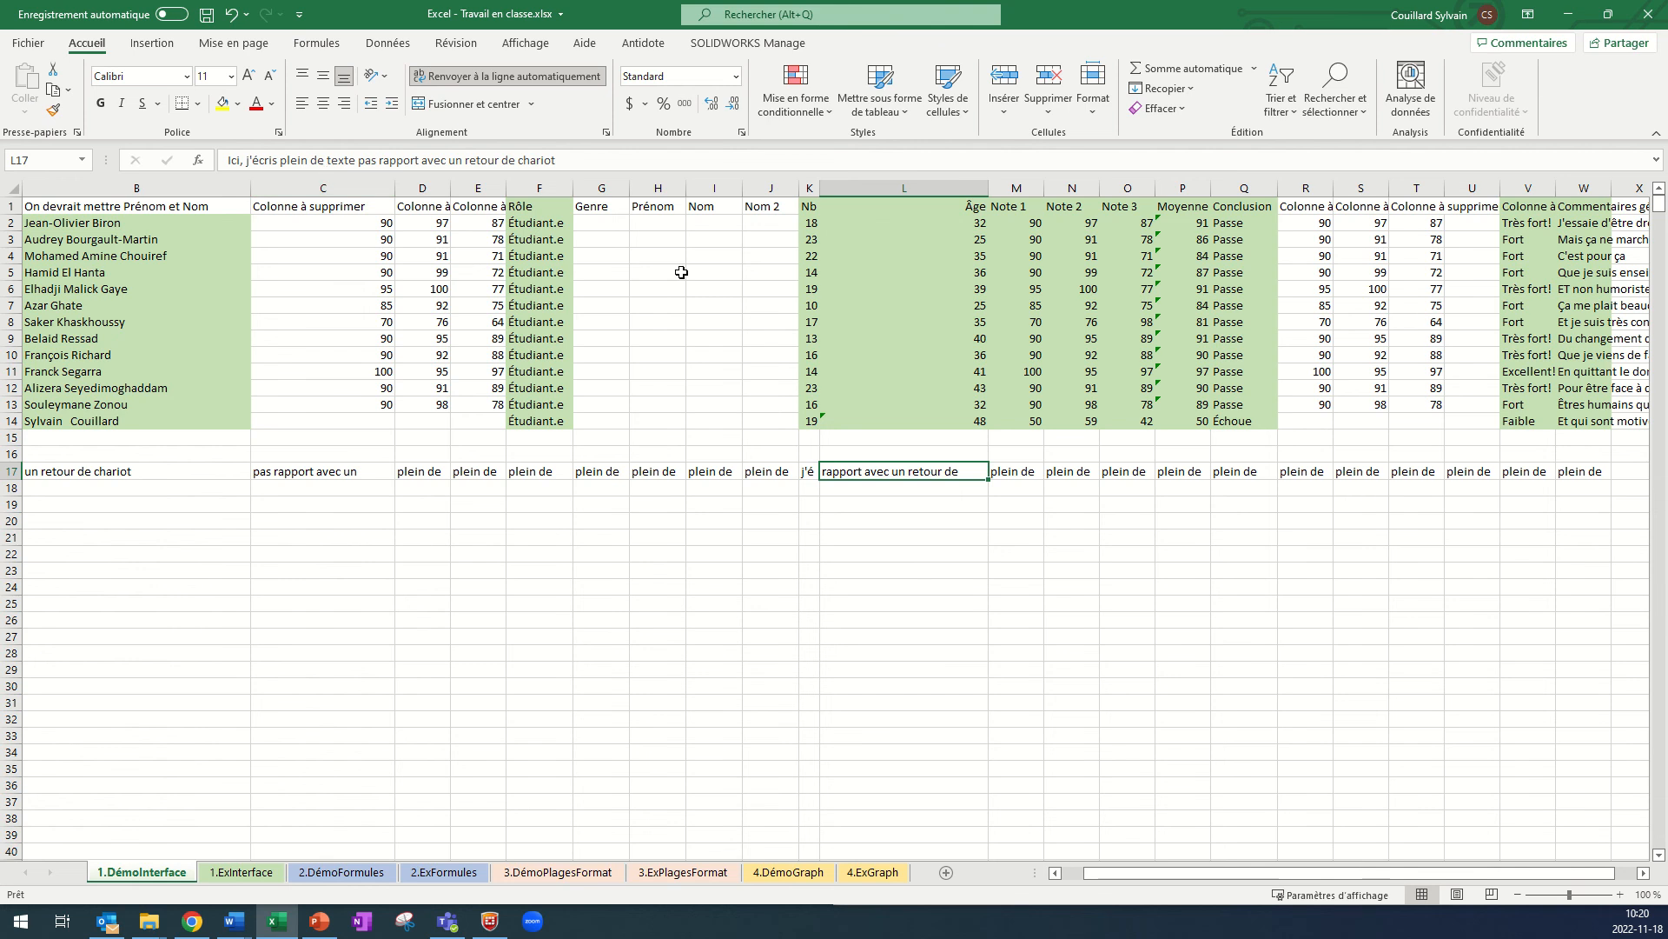
drag(991, 192, 1162, 188)
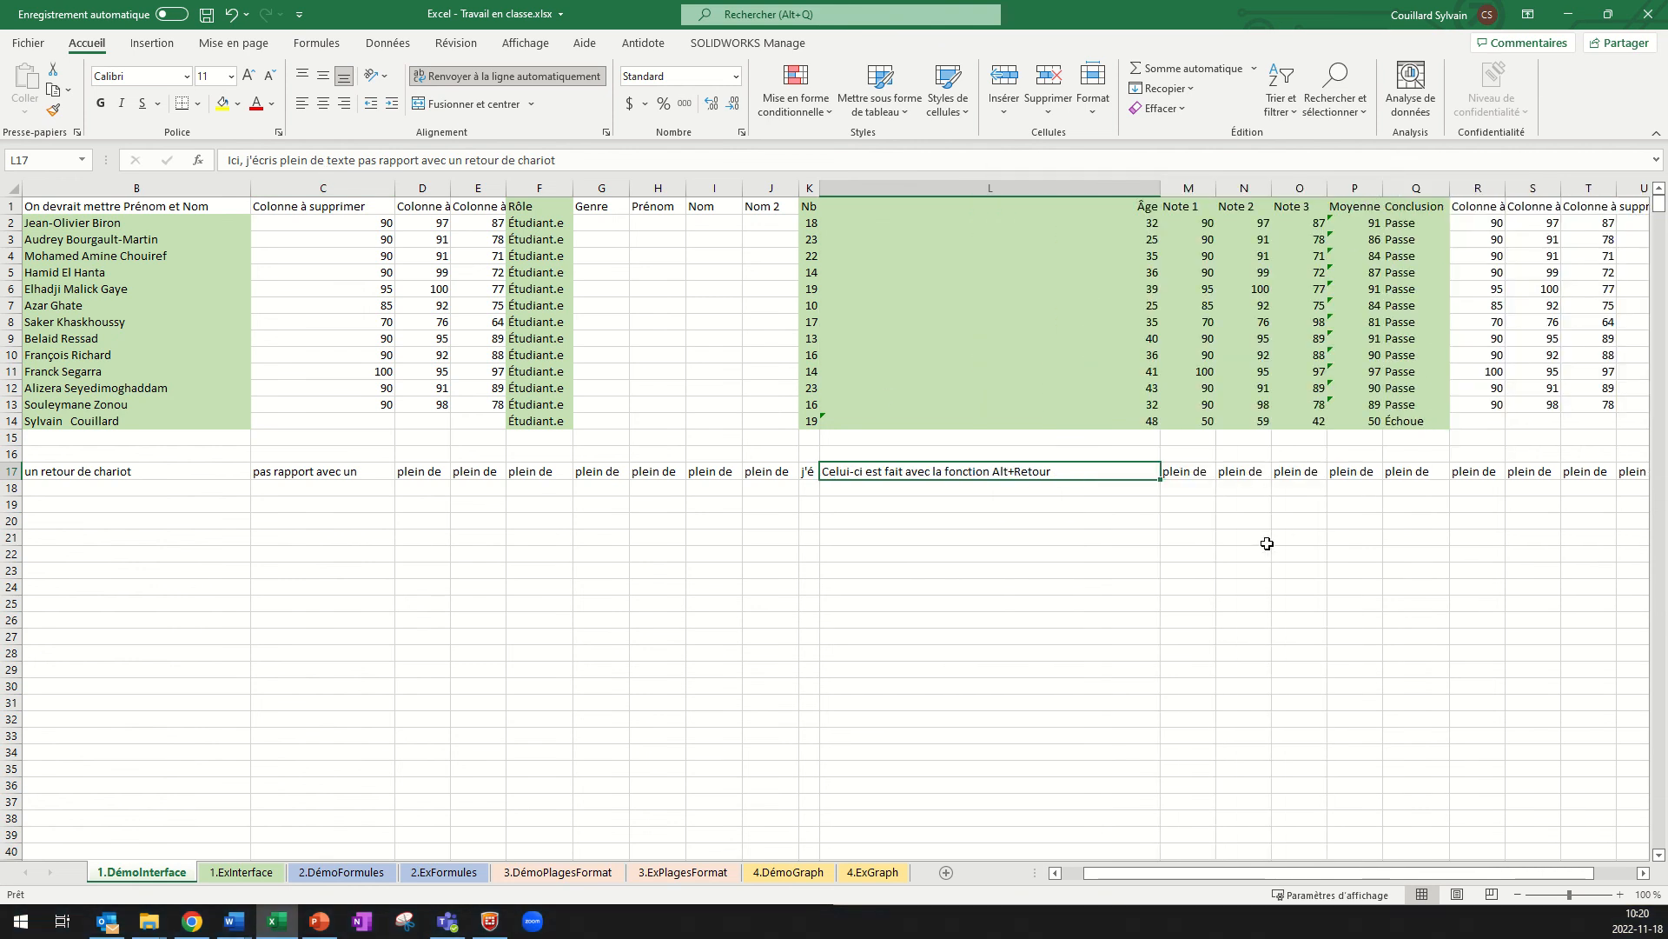
- Clear the text in L17 and autofit column L to its remaining content
click(951, 520)
click(935, 473)
key(Delete)
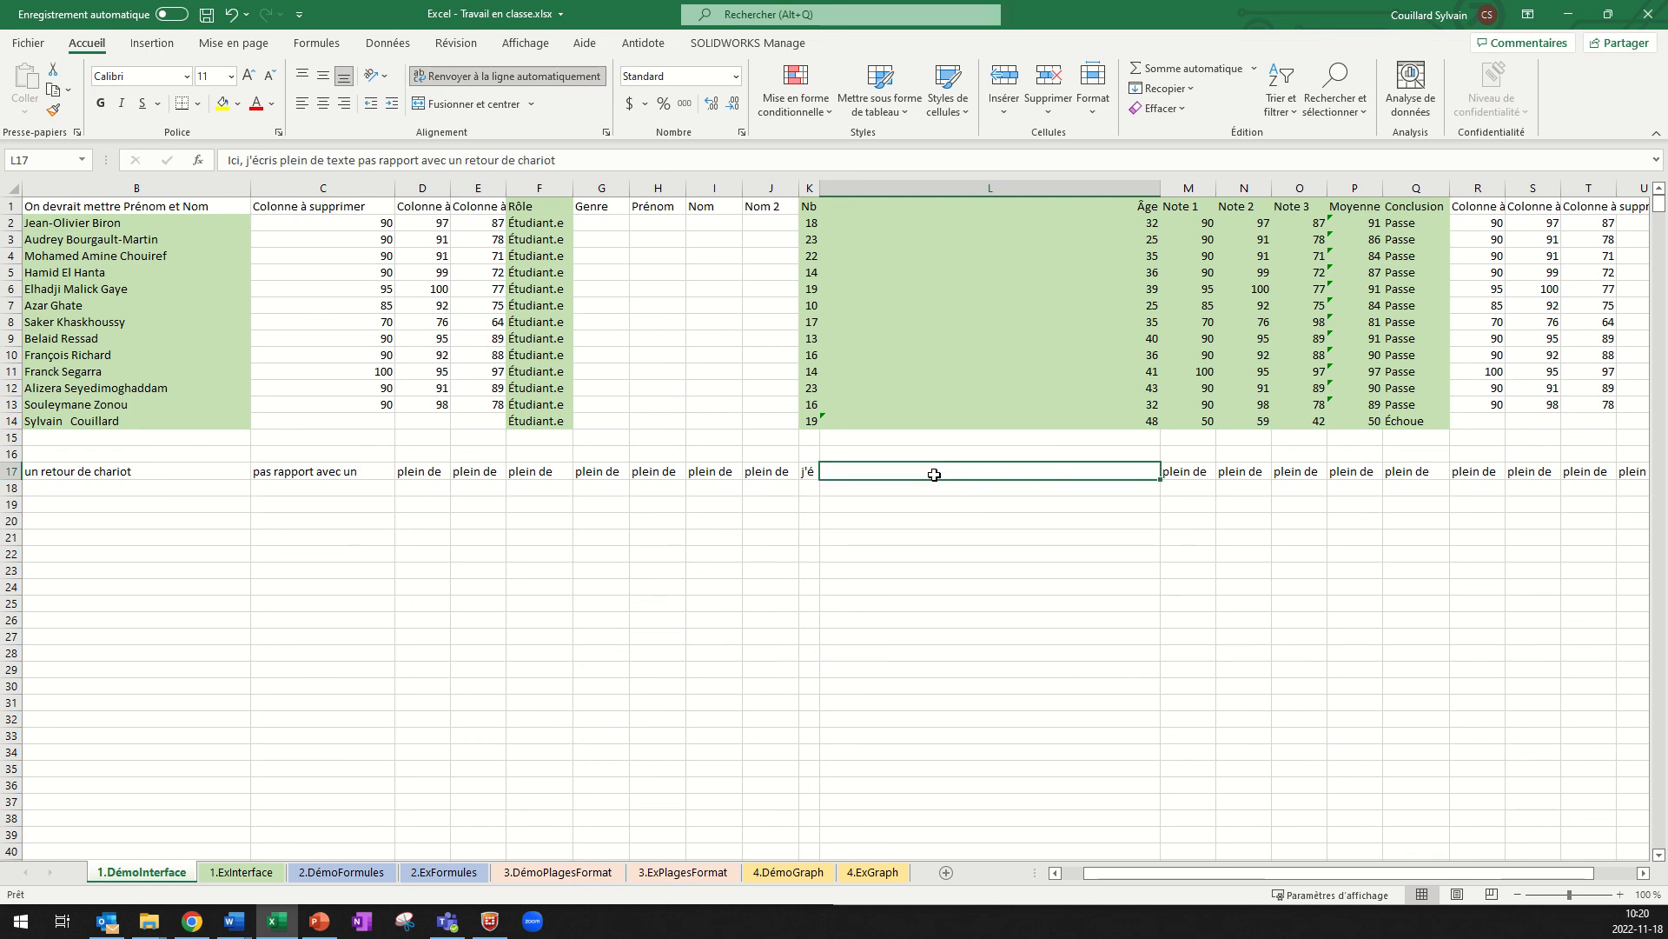
double_click(1161, 187)
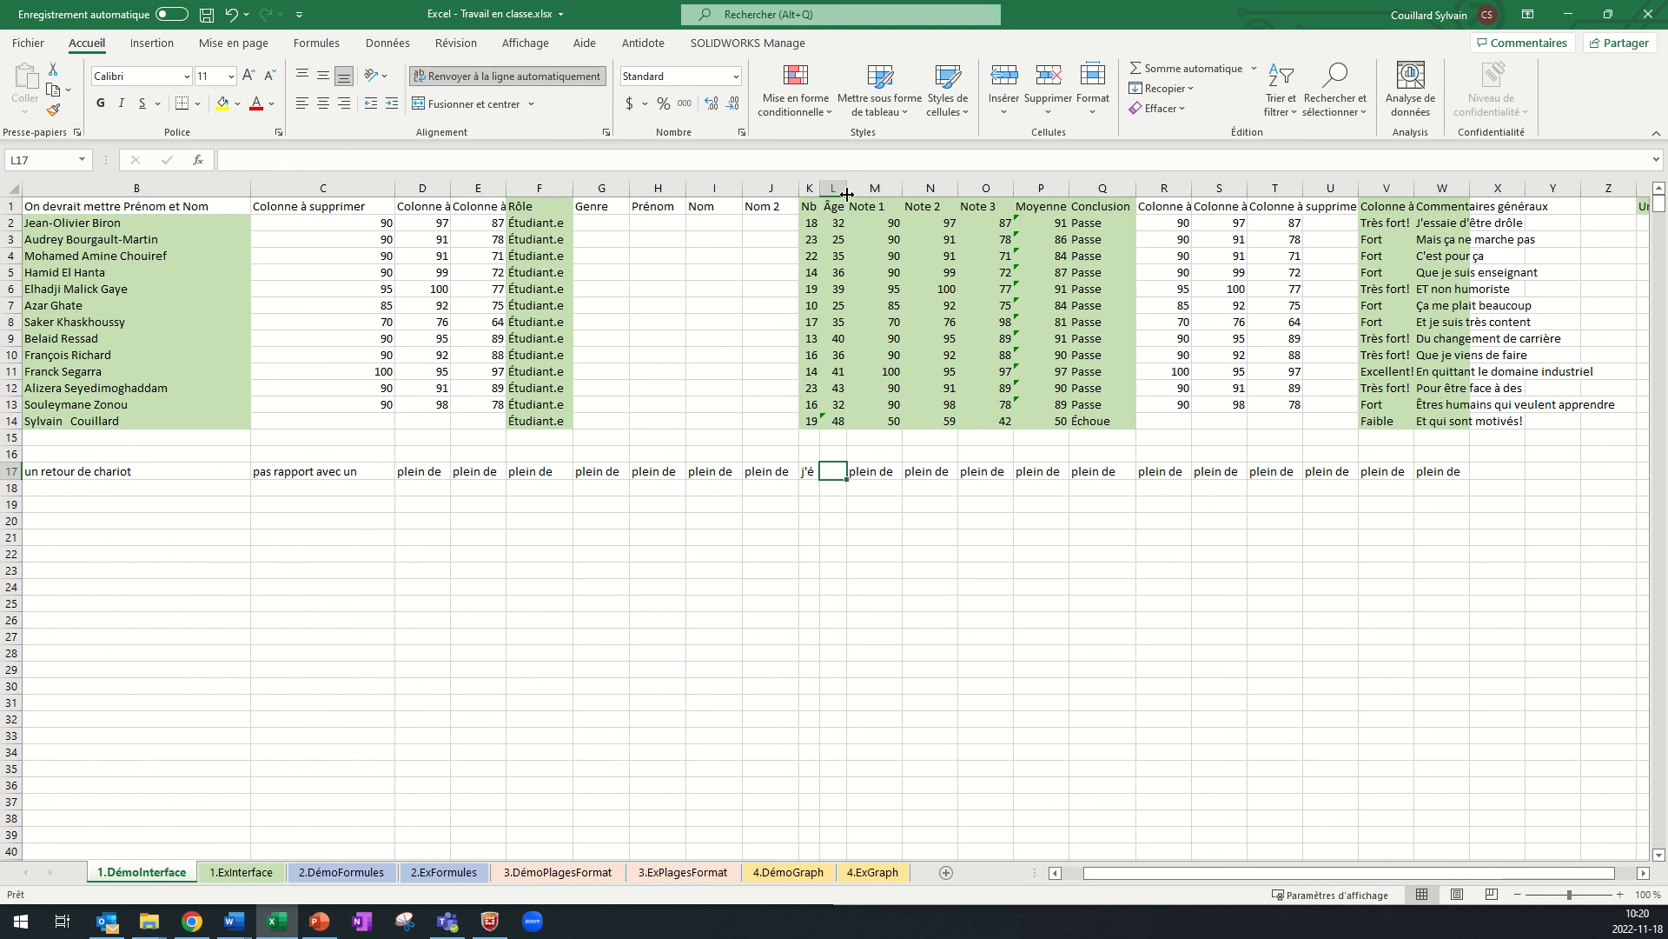
drag(846, 193, 846, 194)
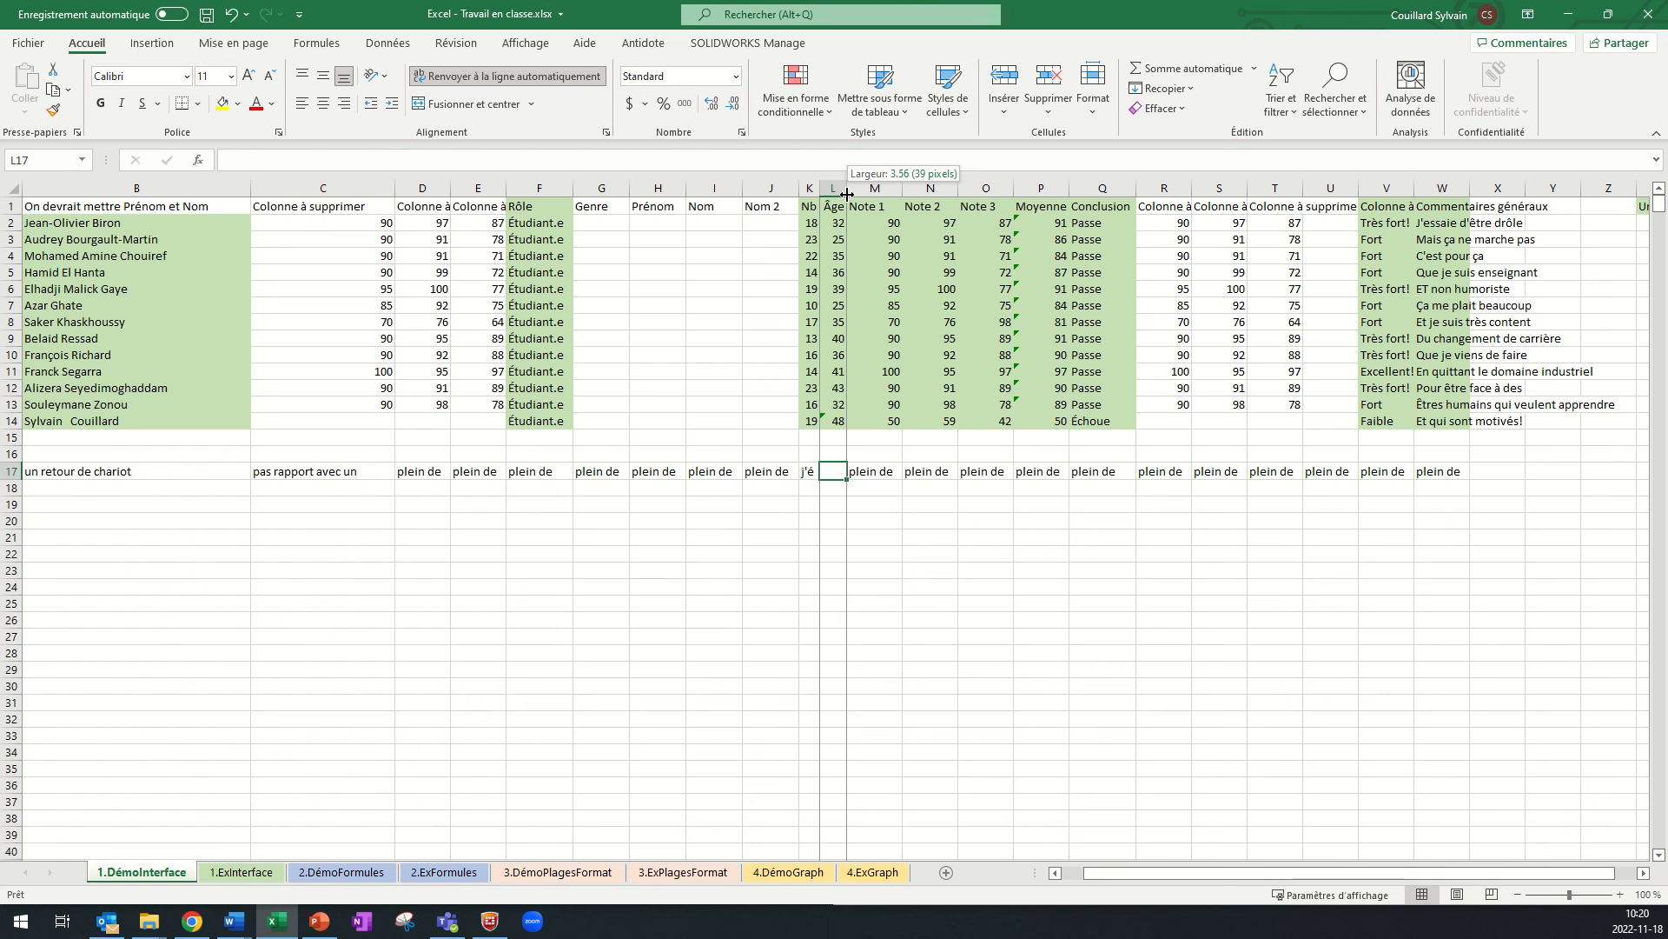
drag(846, 194, 846, 194)
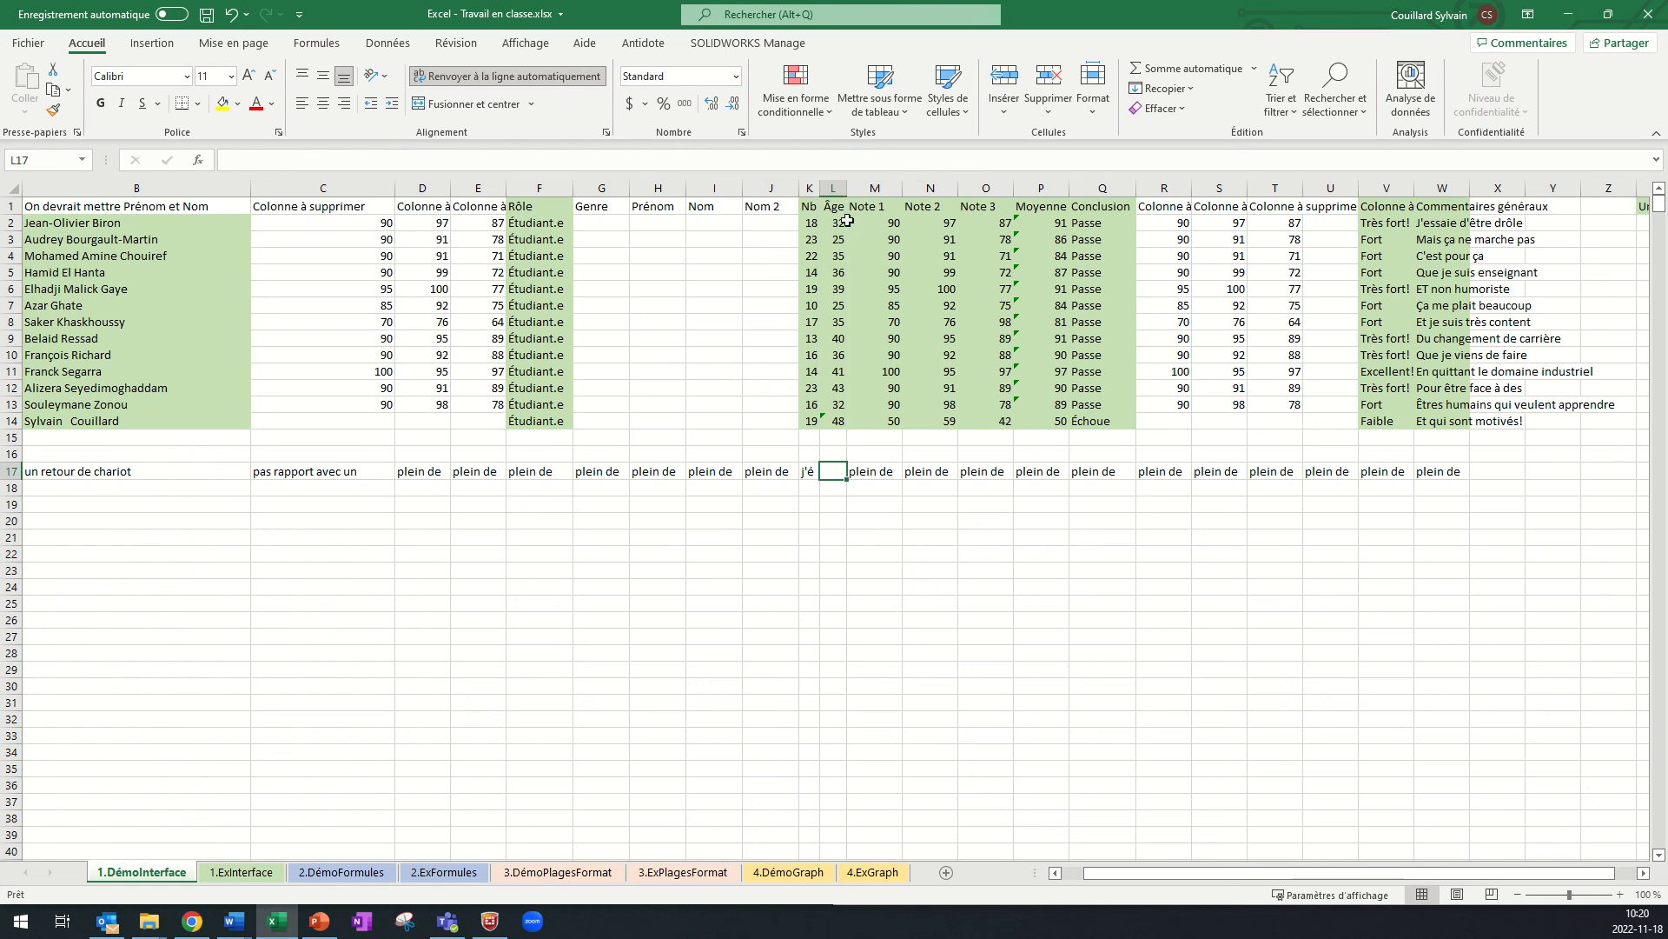
- Set the width of columns G through J to 10, and view the cell size format options without applying any
drag(601, 187, 749, 192)
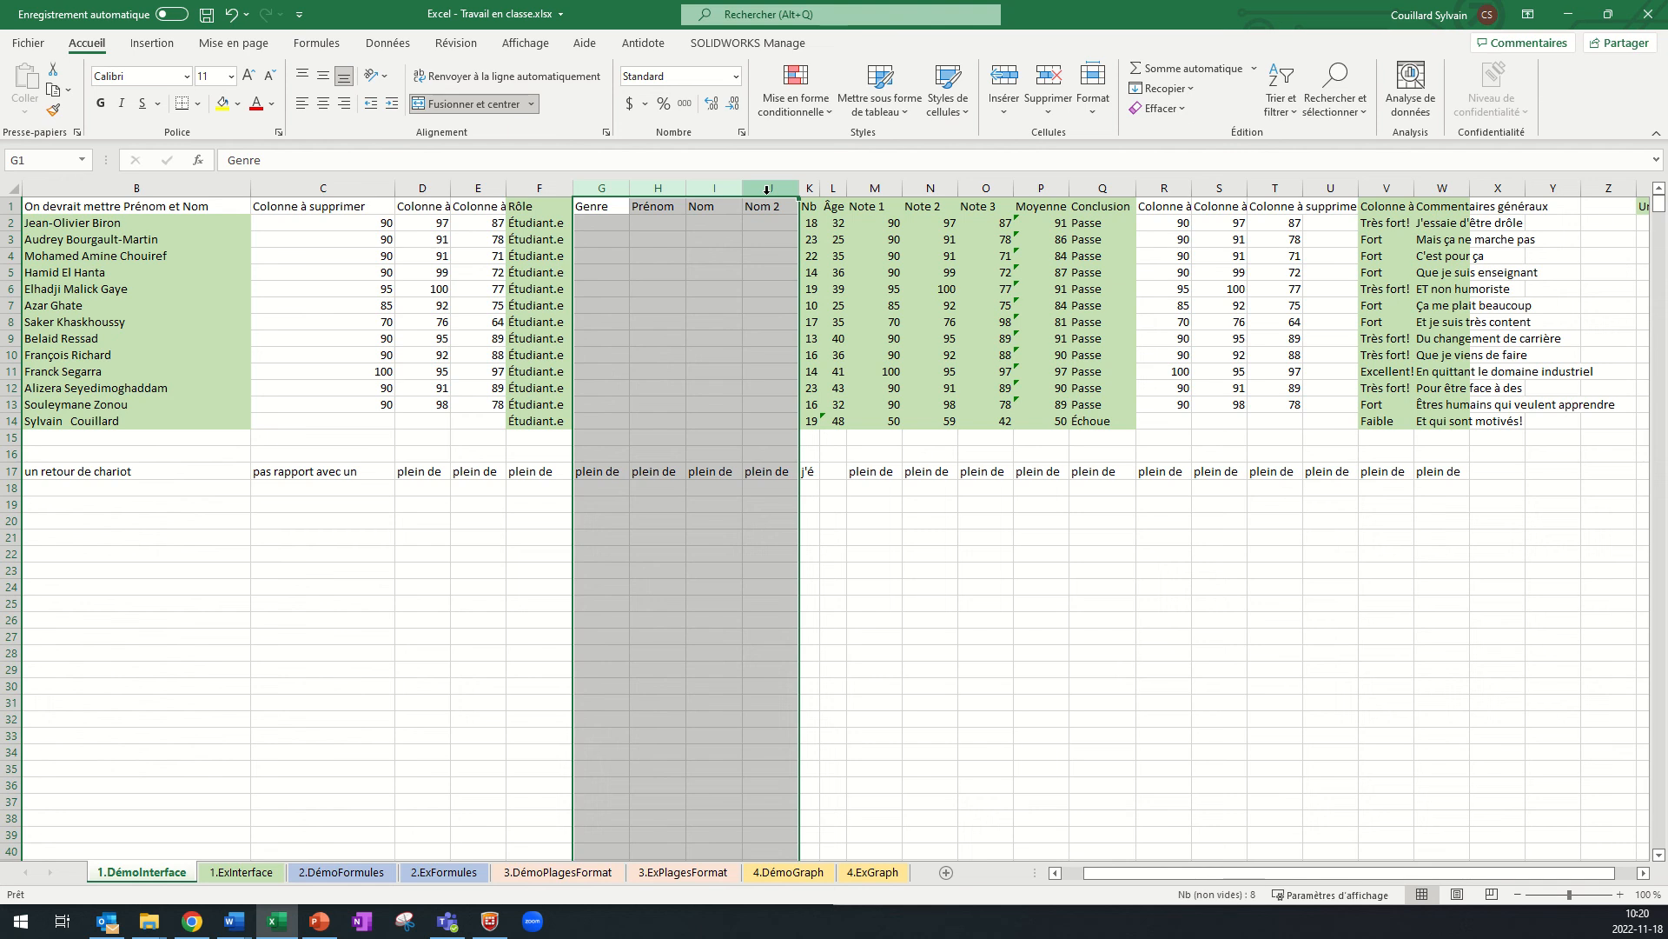
right_click(768, 190)
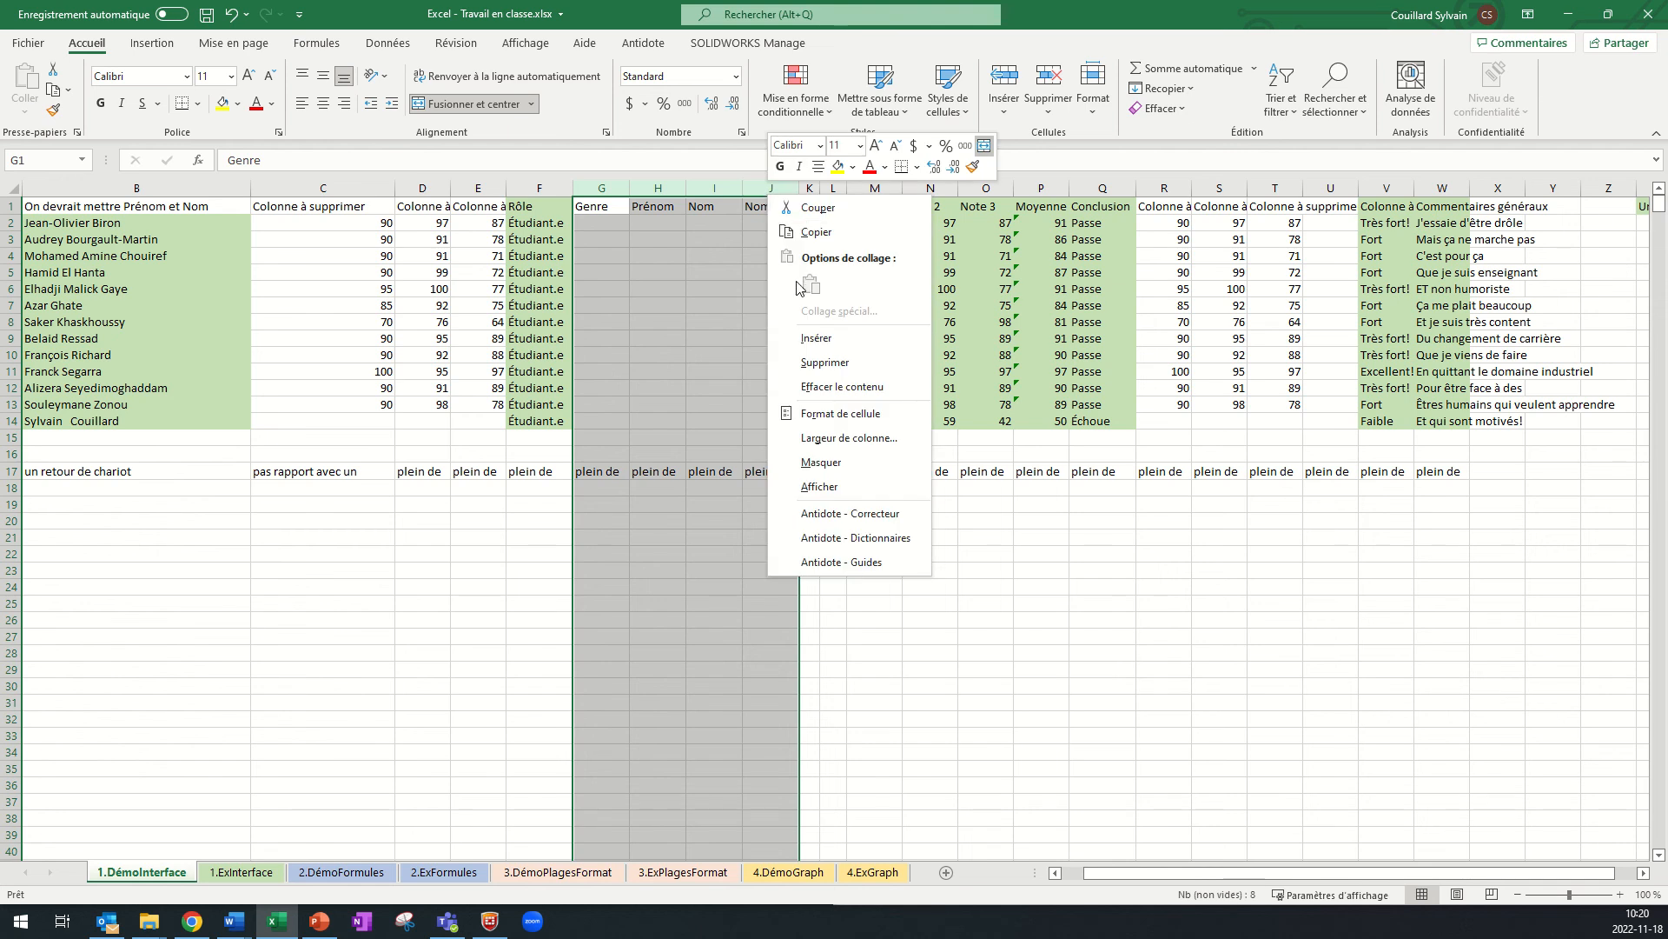
click(820, 440)
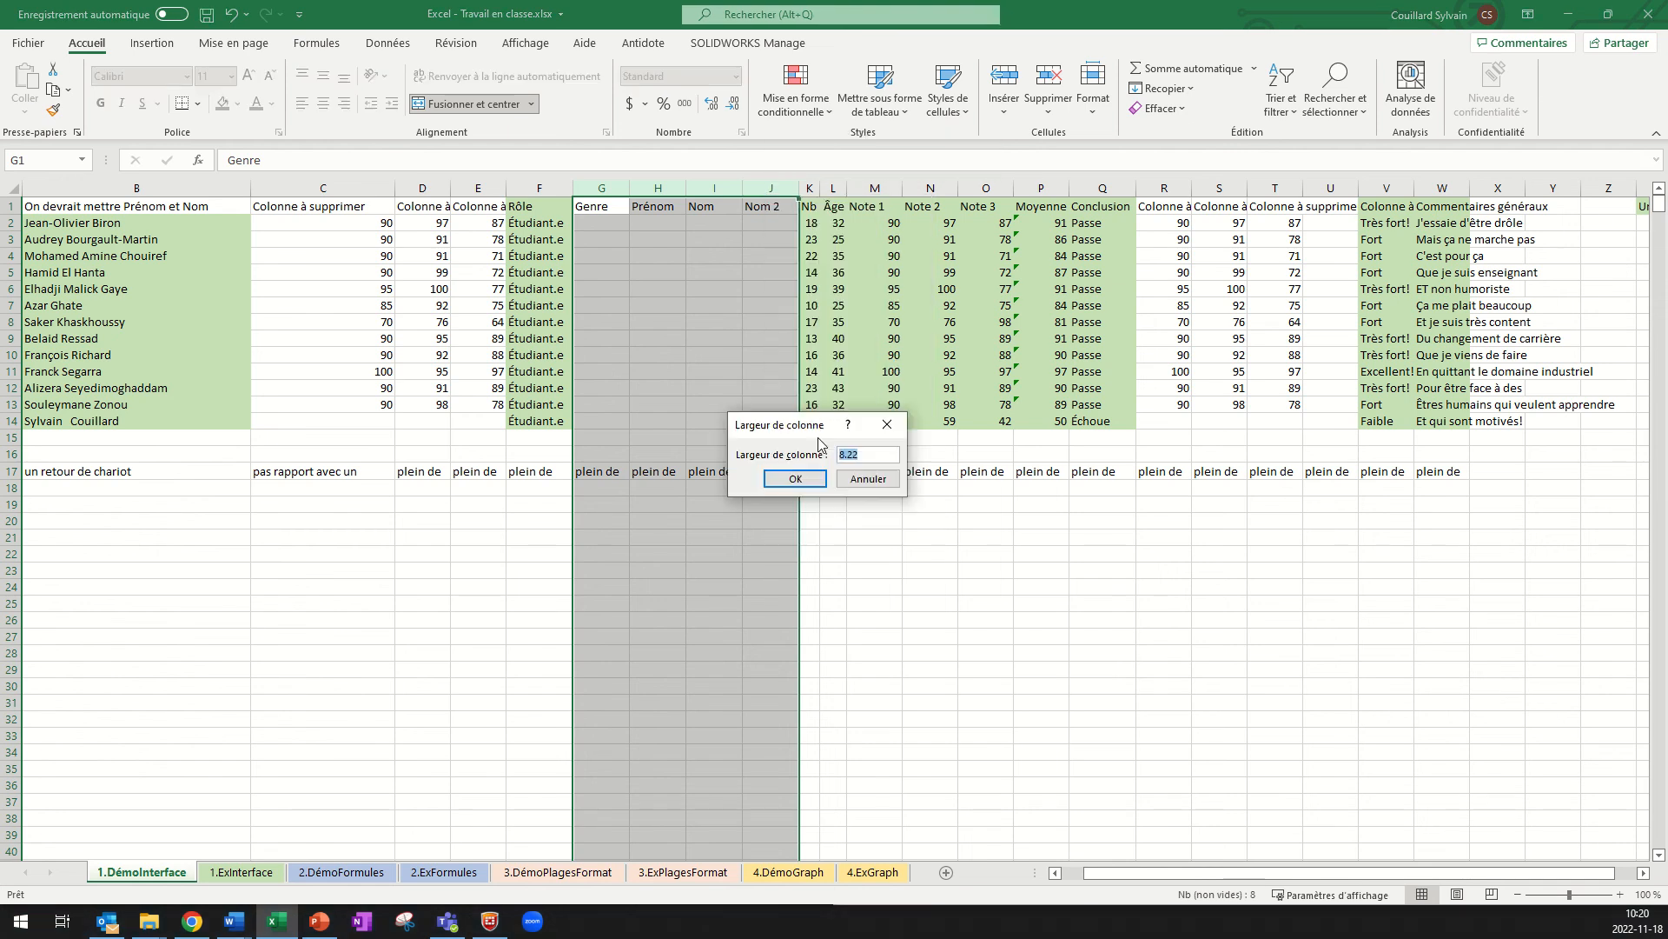
text(10)
key(Return)
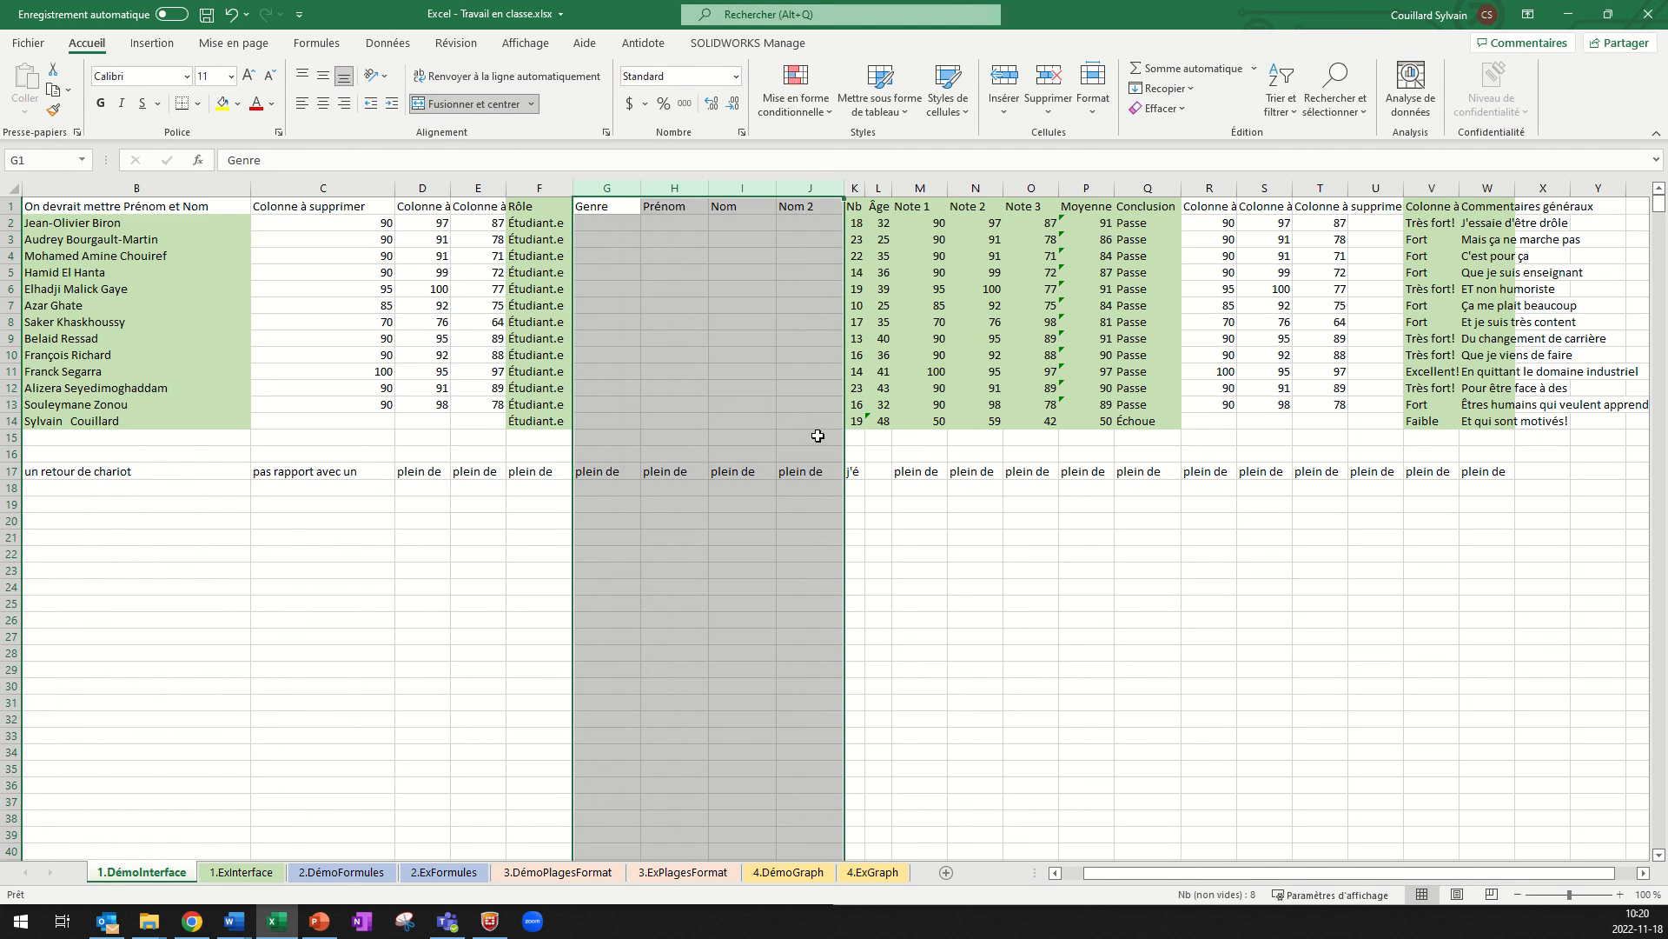
click(1093, 110)
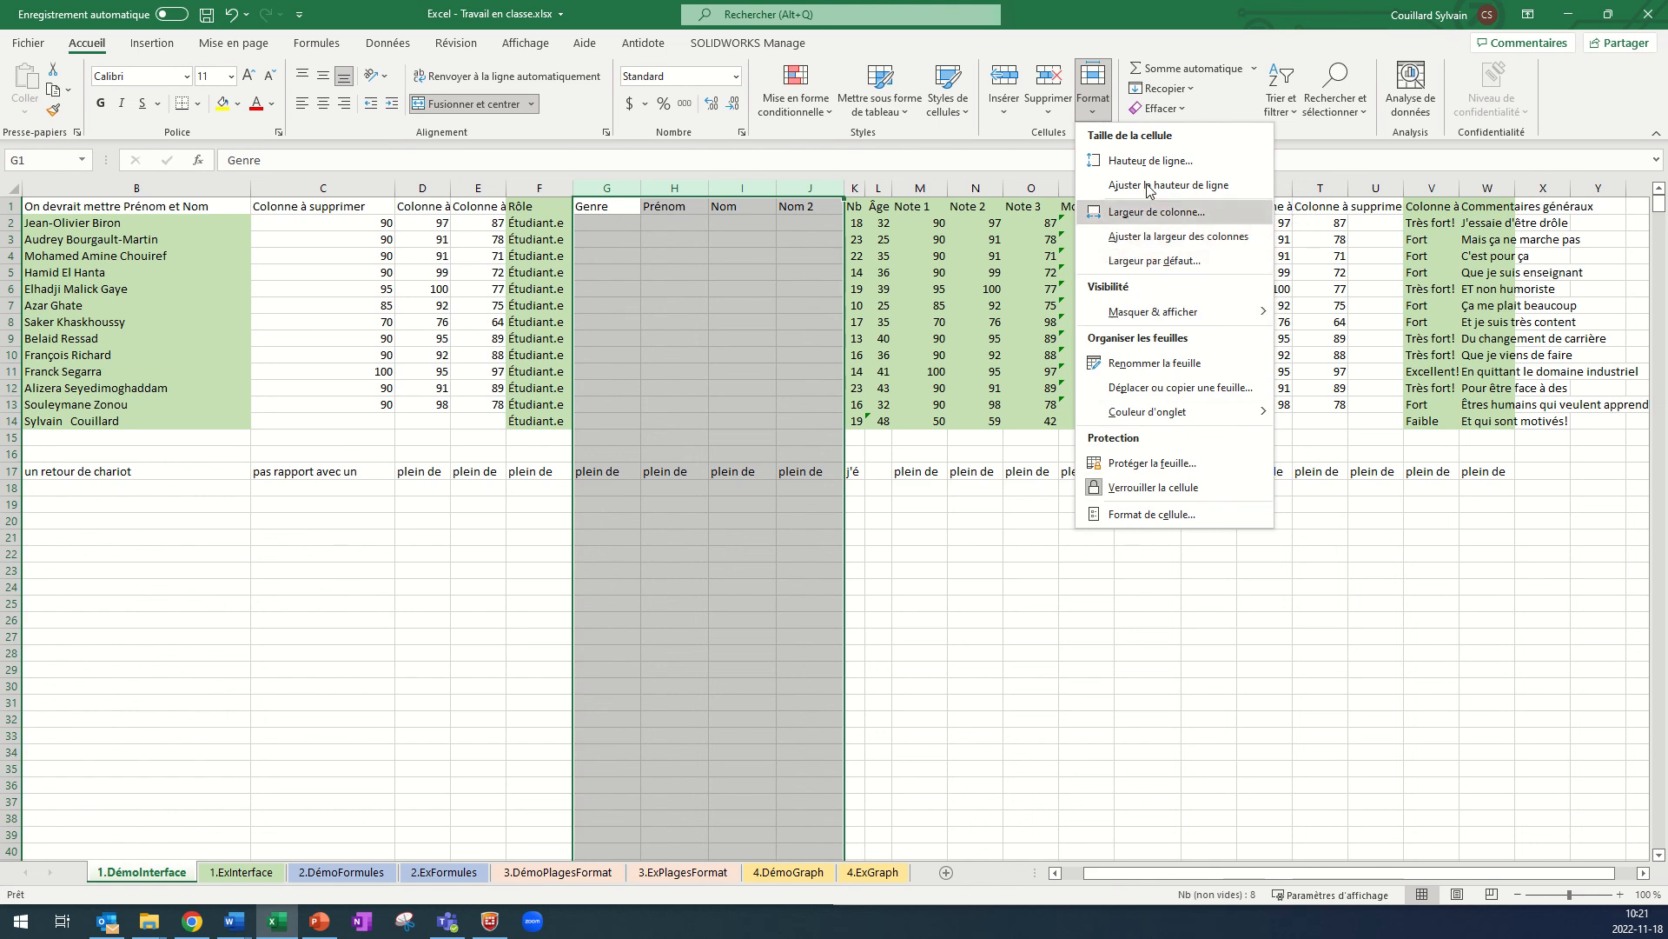
click(934, 612)
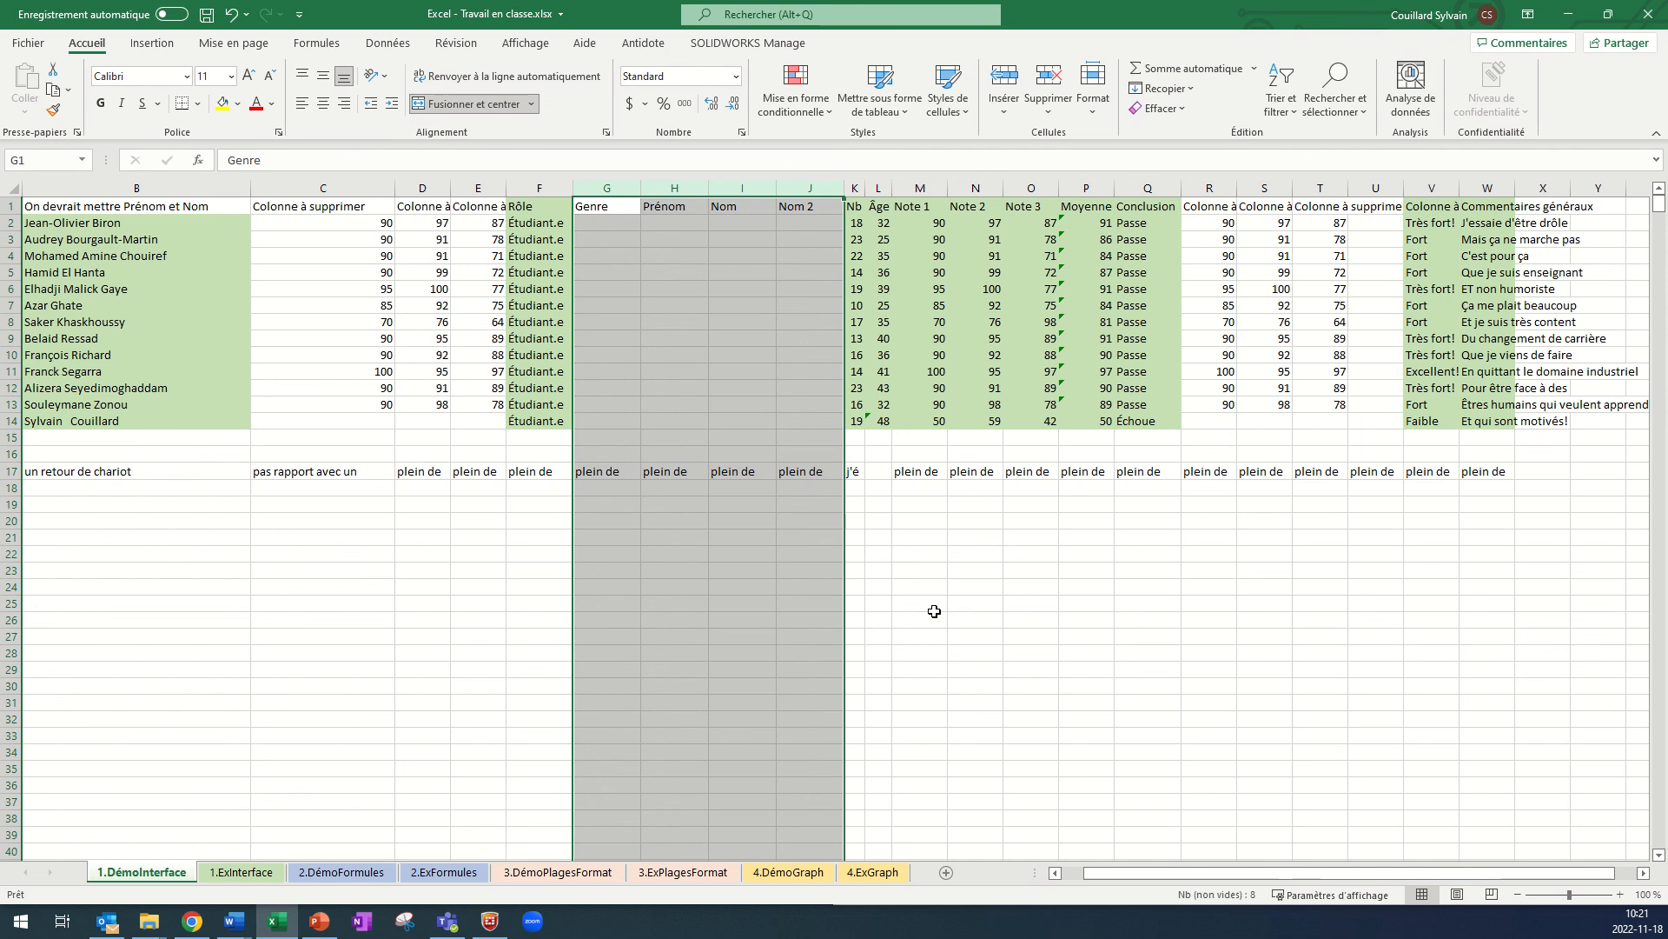